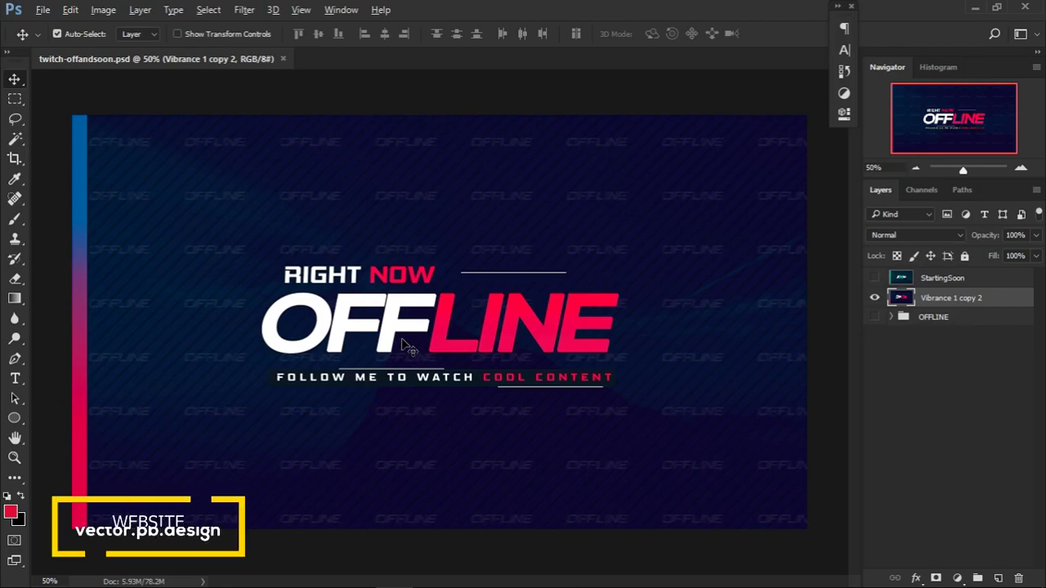
- Toggle the StartingSoon layer's visibility to compare the starting-soon screen with the offline screen
scroll(406, 346, "down", 1)
scroll(406, 346, "up", 1)
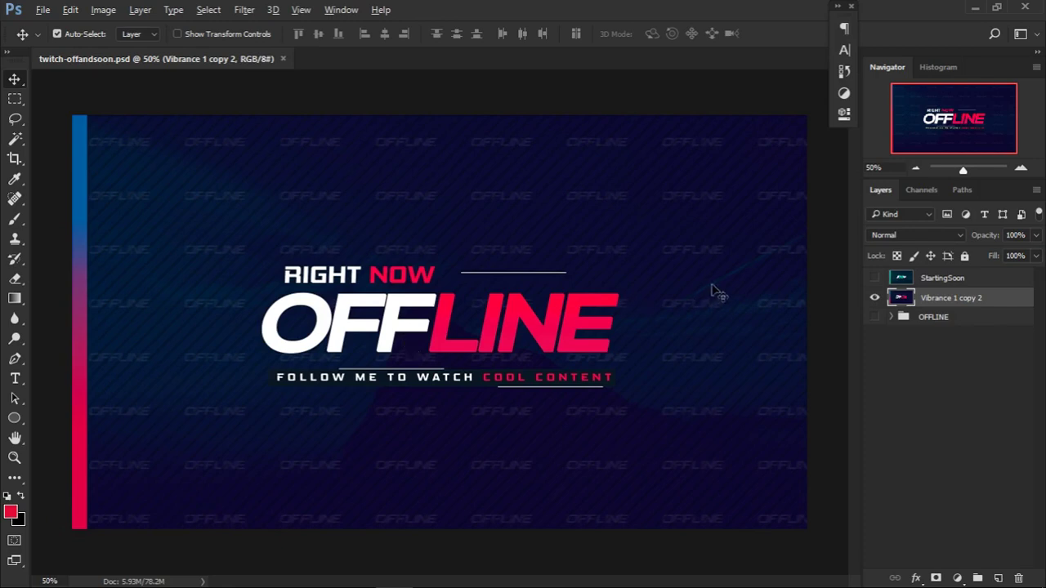
left_click(873, 277)
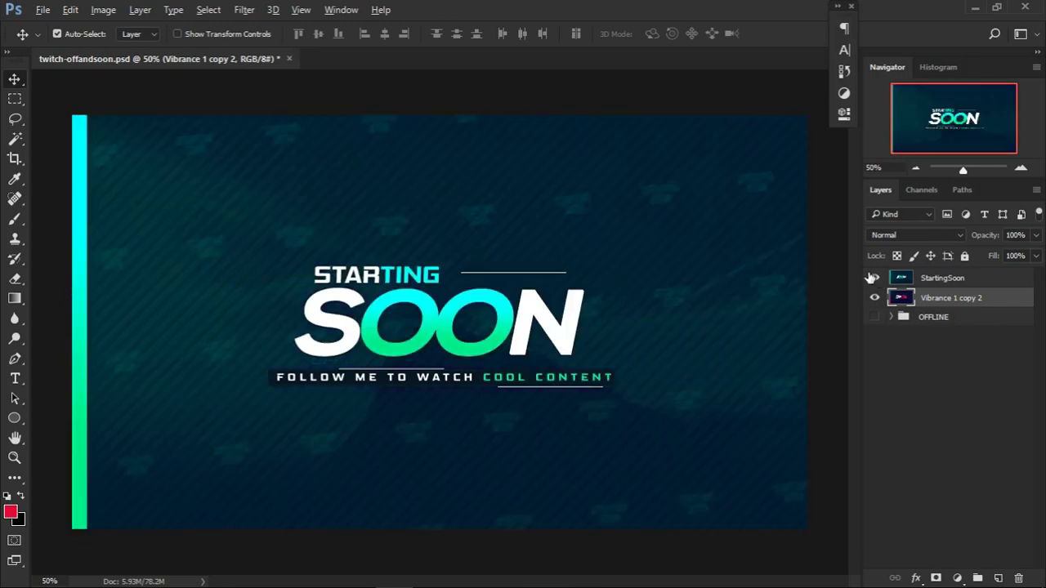
left_click(873, 278)
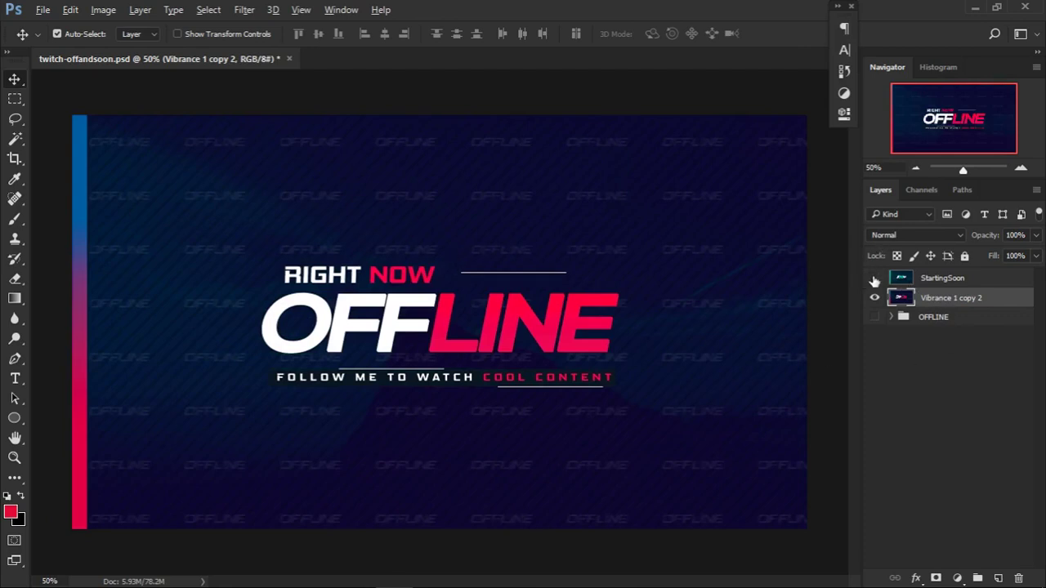
left_click(874, 279)
left_click(874, 279)
- Start a new document with a width of 1920 pixels and a height of 1080 pixels
key("ctrl+n")
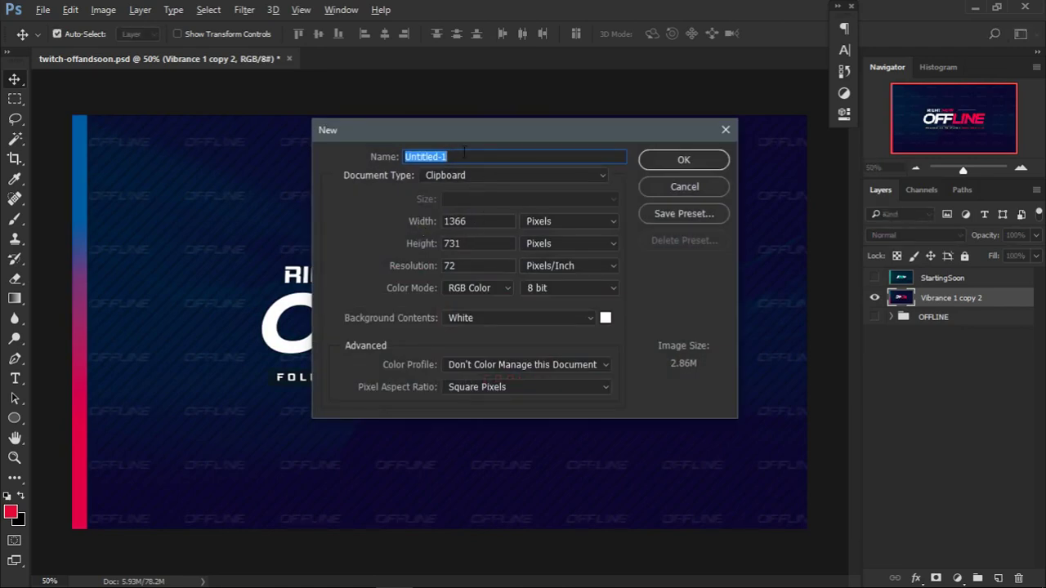
left_click(474, 175)
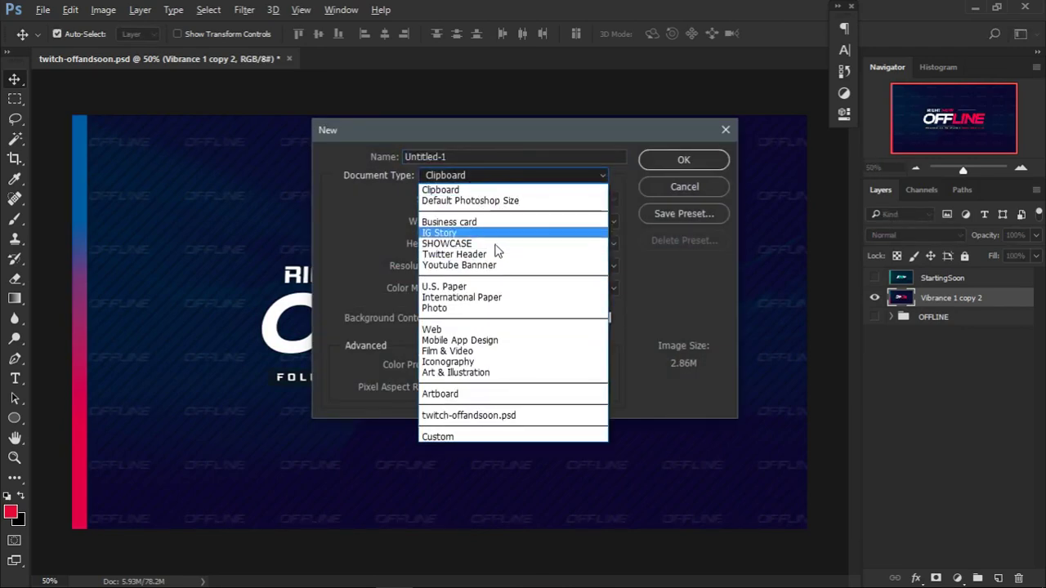
left_click(633, 280)
left_click_drag(492, 219, 393, 218)
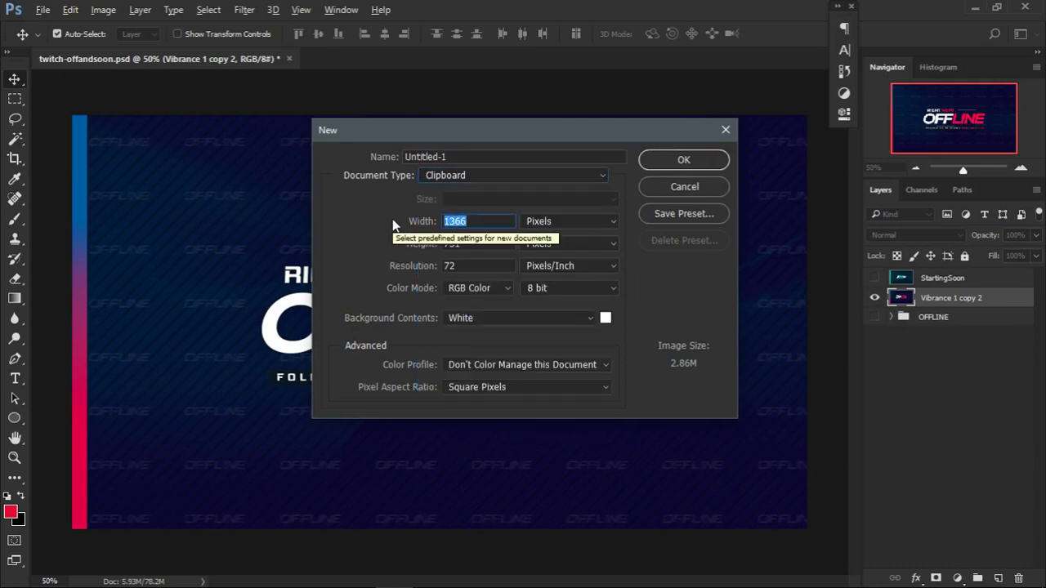
type("10")
key("BackSpace")
type("920")
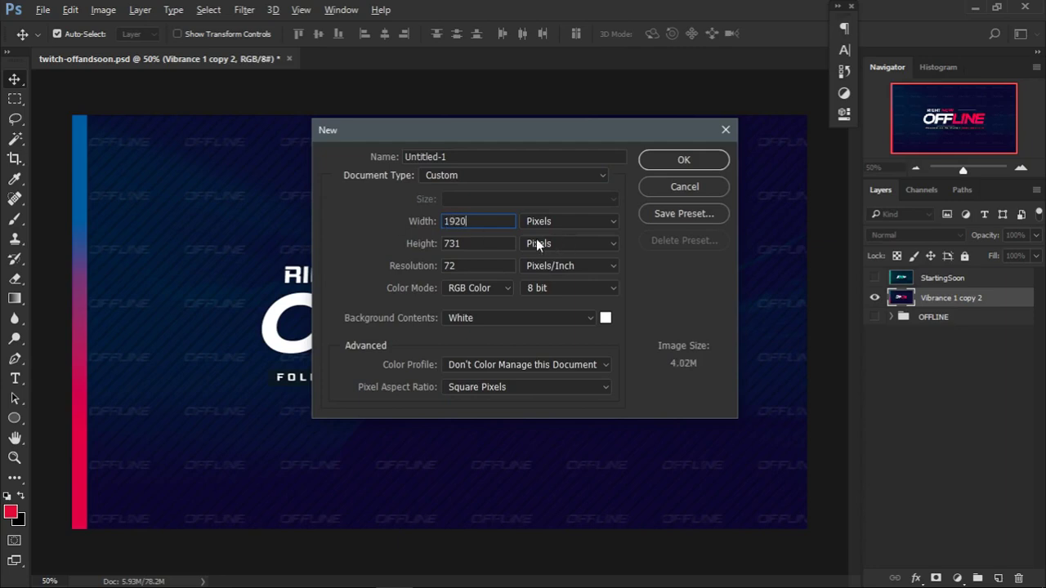
left_click(398, 241)
type("1080")
- Give the new document a transparent background and a resolution of 300 pixels/inch, and create it
left_click(493, 318)
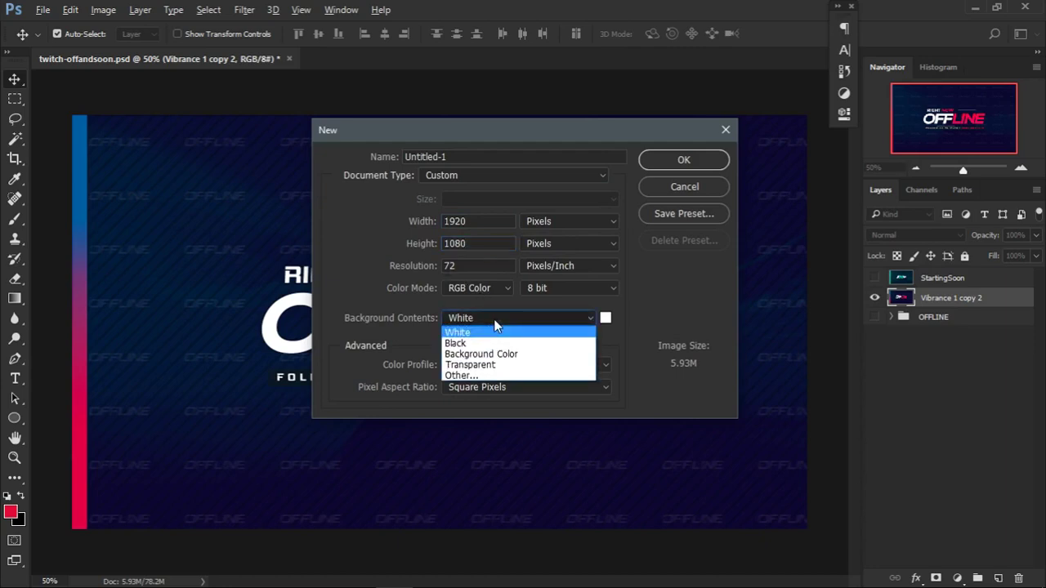
left_click(495, 365)
double_click(461, 268)
type("300")
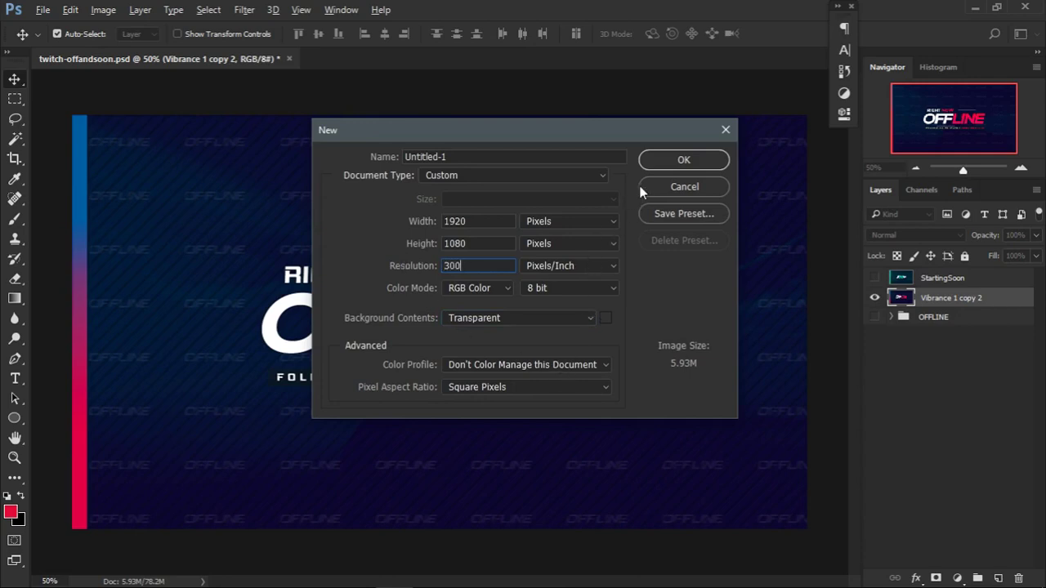
left_click(657, 163)
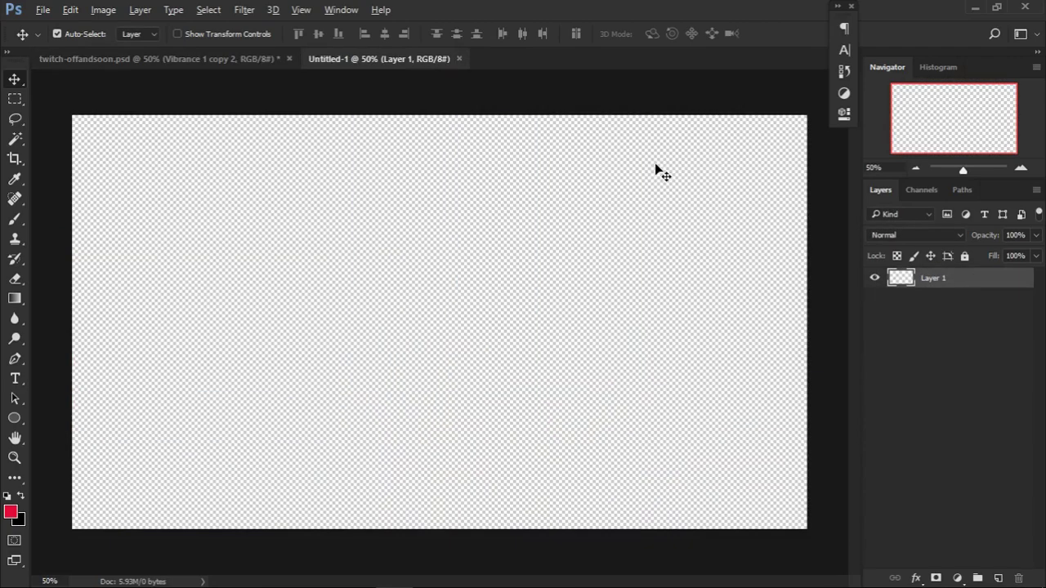
- Copy the Vibrance 1 copy 2 layer from twitch-offandsoon.psd into the new document and align it with the canvas
left_click(257, 56)
left_click_drag(639, 408, 205, 89)
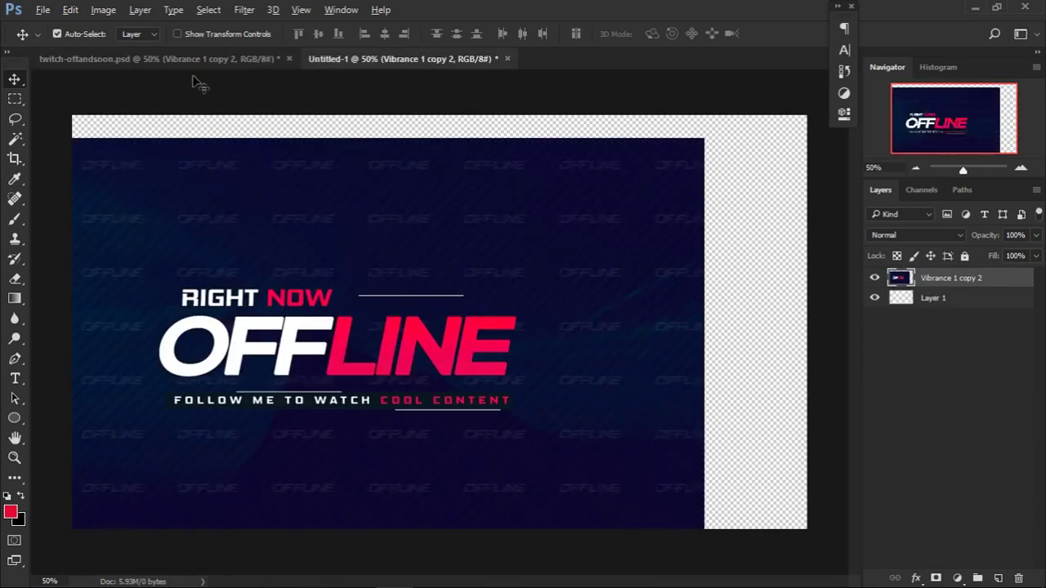
left_click_drag(444, 456, 539, 433)
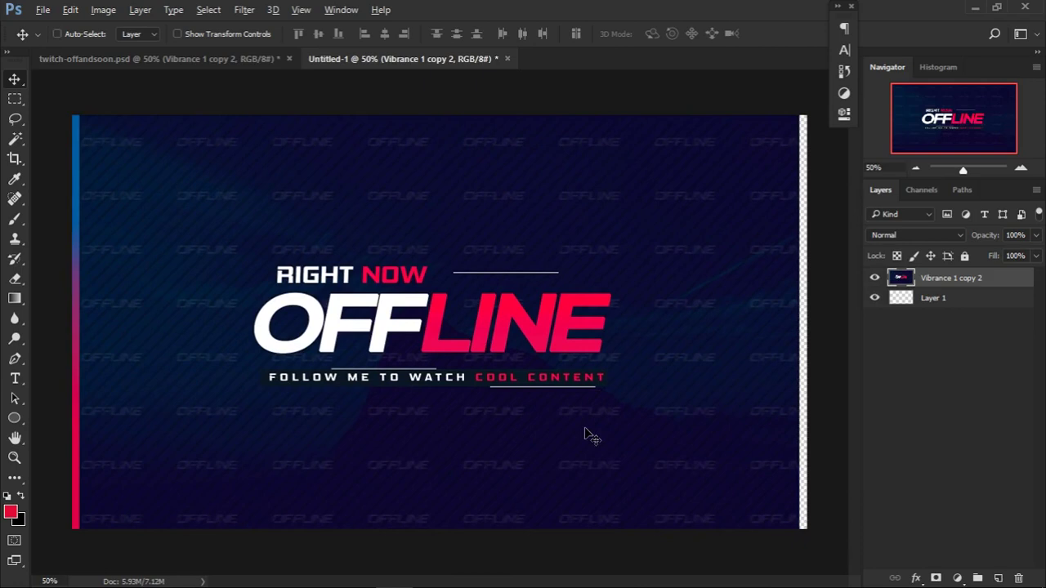
- Scale the copied offline design to about 102.6% so that it covers the whole canvas
key("ctrl+t")
left_click_drag(801, 529, 808, 529)
key("ctrl+z")
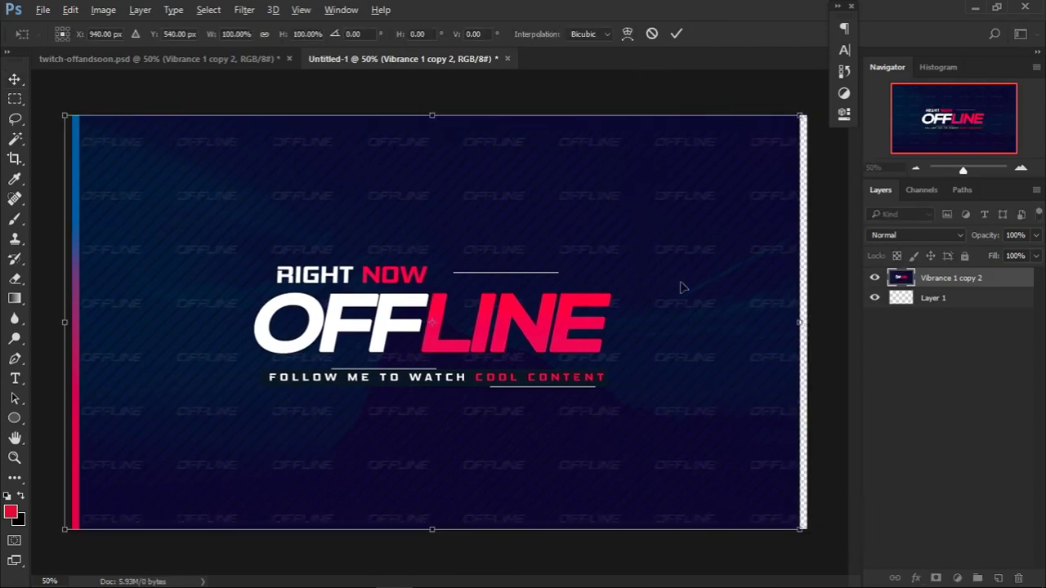
mouse_move(803, 535)
left_mouse_down()
mouse_move(822, 552)
mouse_move(819, 540)
left_mouse_up()
key("ctrl+z")
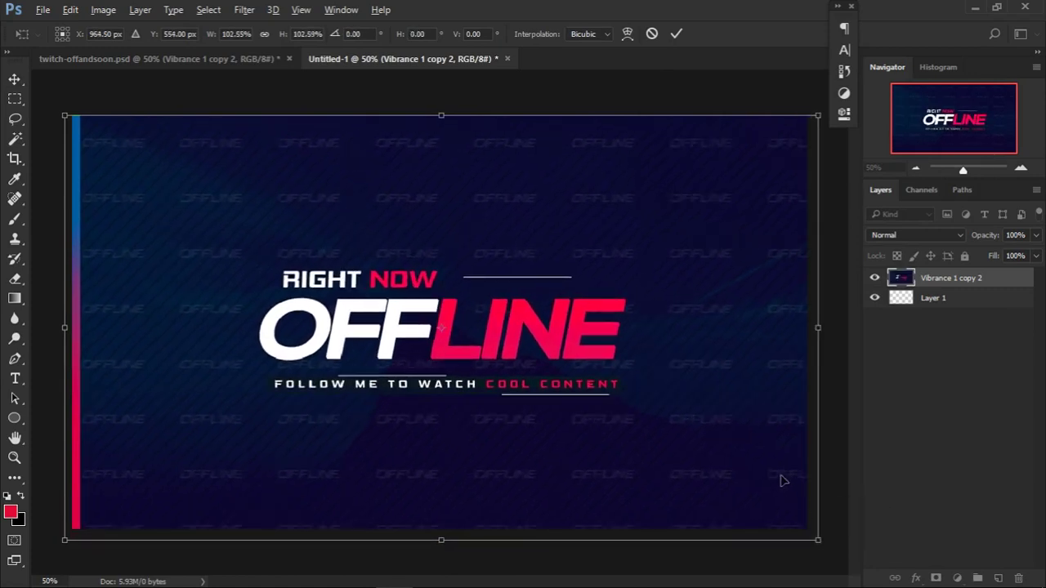
left_click(676, 34)
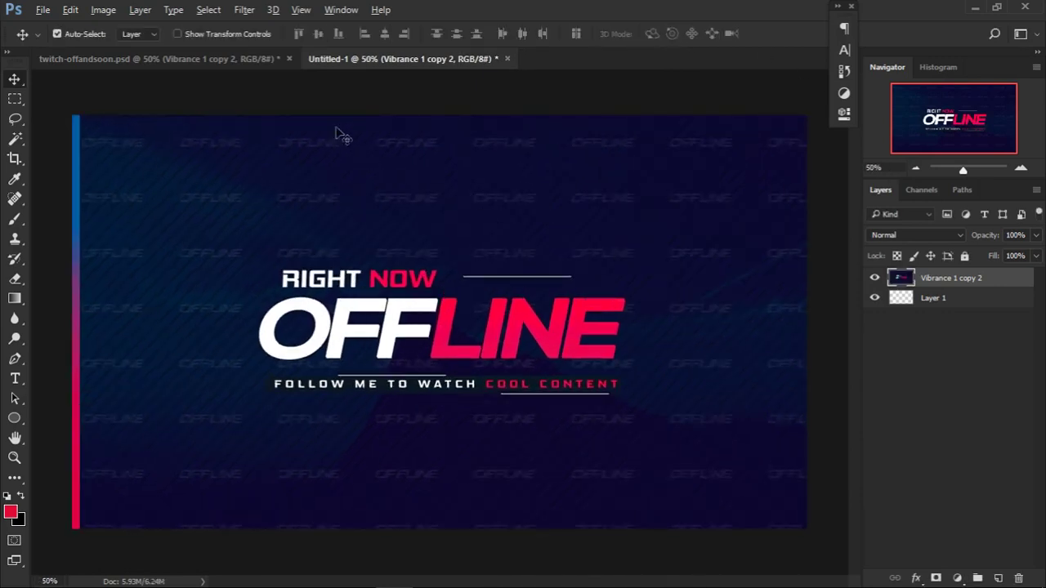
- Close twitch-offandsoon.psd without saving its changes
left_click(288, 58)
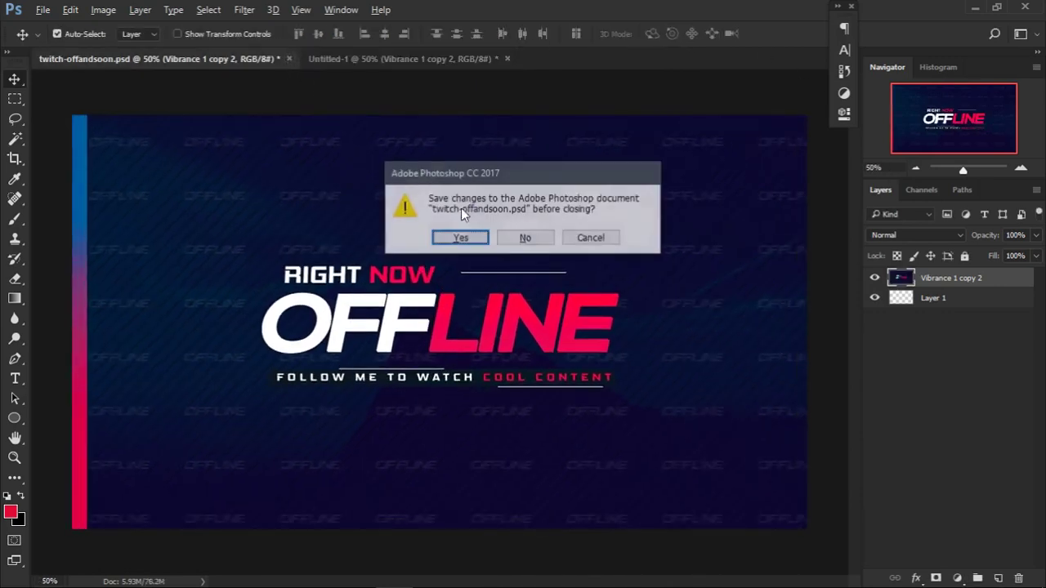
left_click(528, 236)
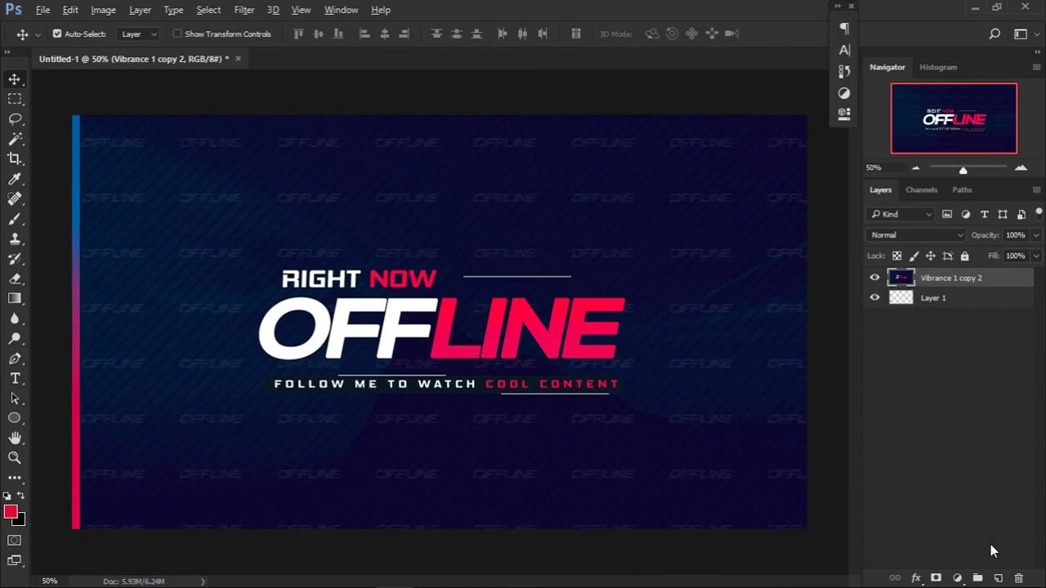
- Add a new empty layer and delete the original Layer 1
left_click(998, 577)
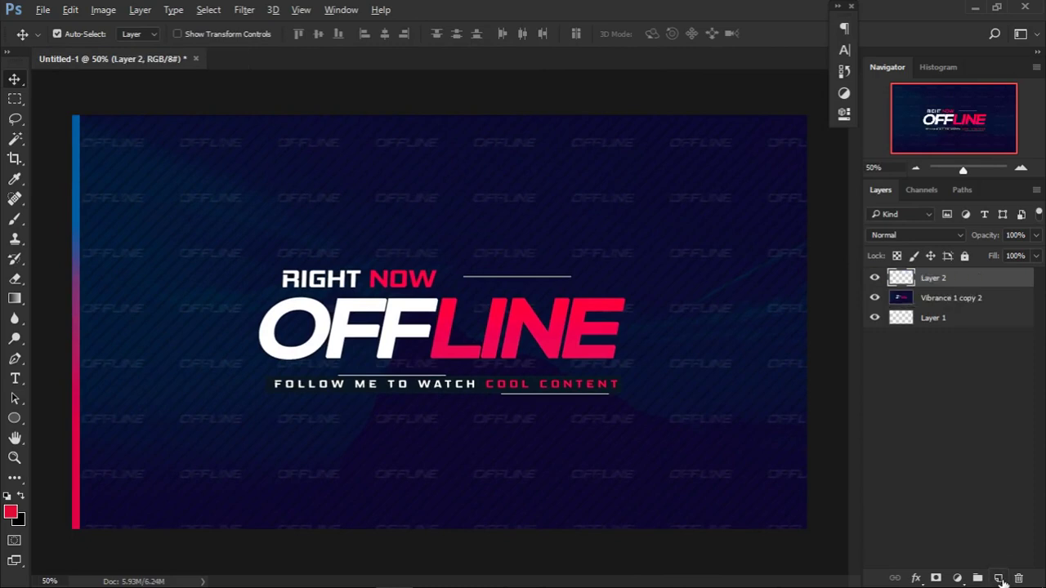
left_click(937, 319)
key("Delete")
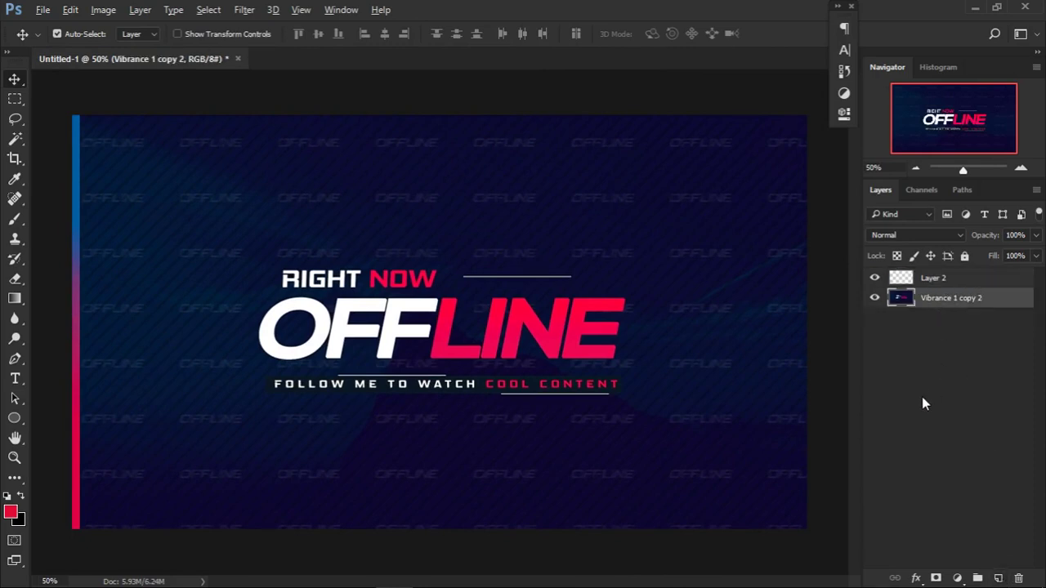
key("ctrl")
key("ctrl+shift+n")
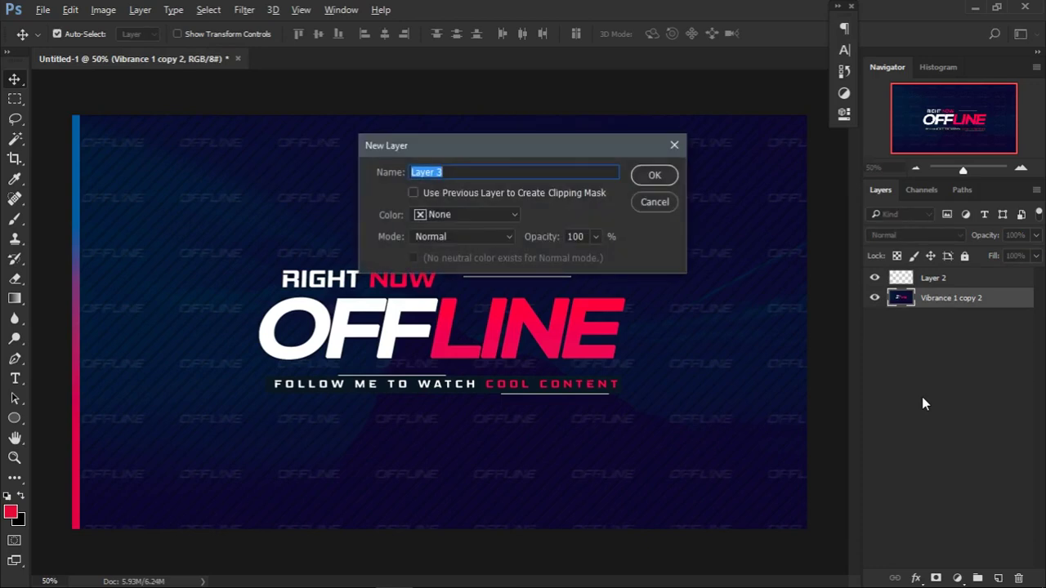
left_click(651, 203)
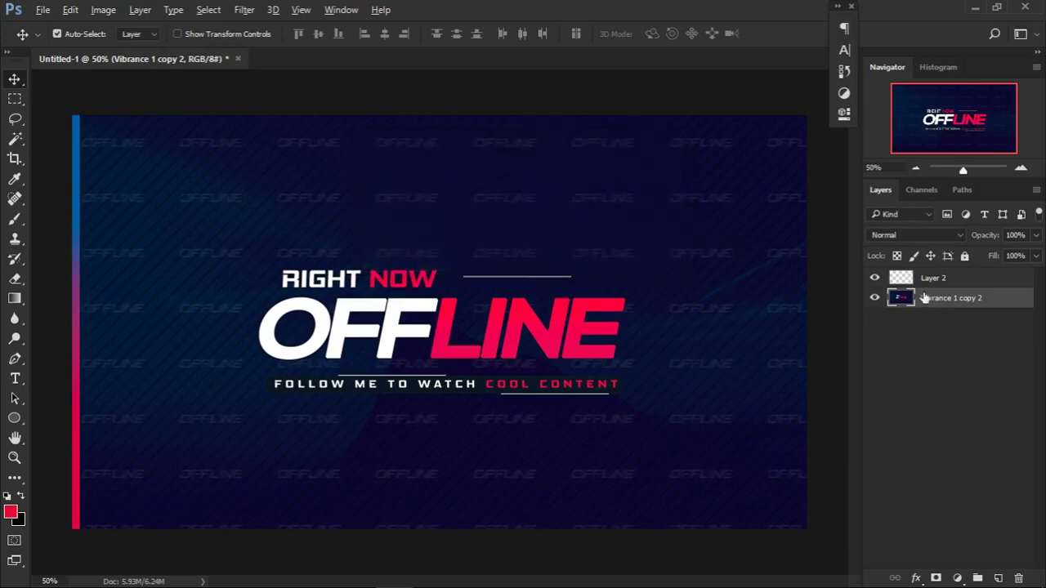
- Move Layer 2 beneath the Vibrance 1 copy 2 layer and fully lock Vibrance 1 copy 2
left_click_drag(934, 283, 956, 294)
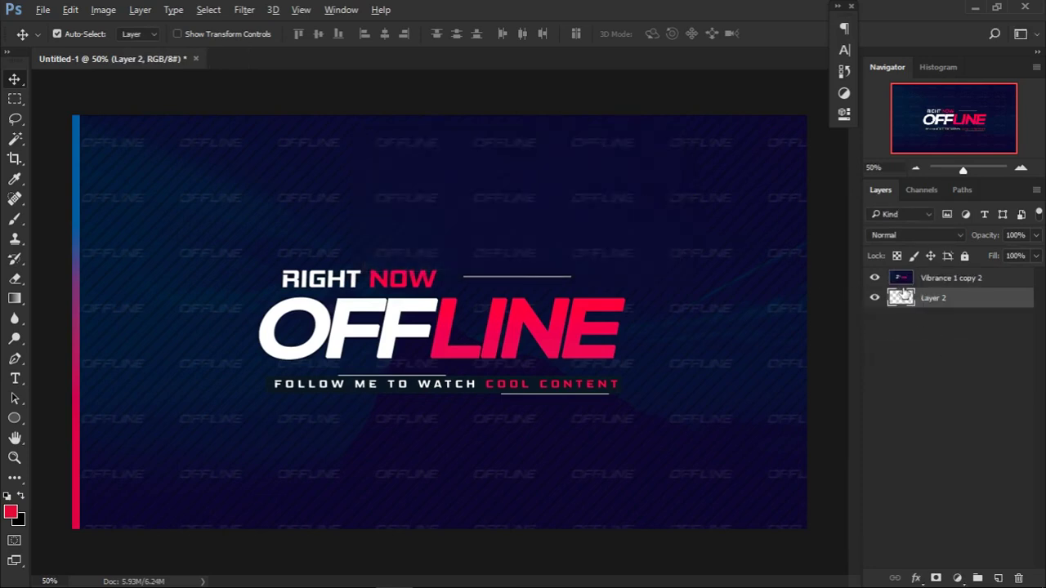
left_click(951, 278)
left_click(964, 256)
left_click(946, 278, "ctrl")
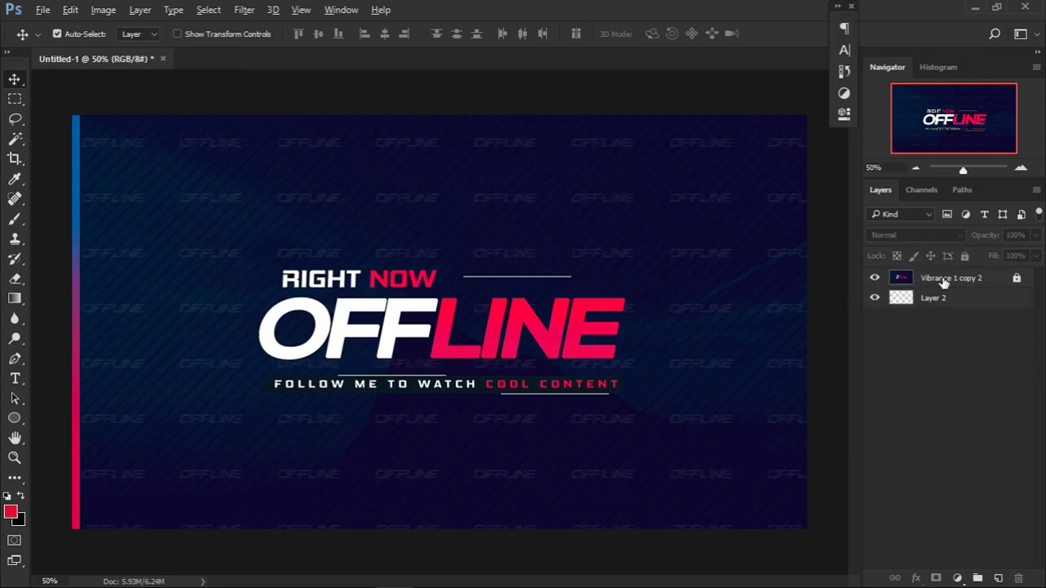
- Make Layer 2 the active layer and hide the locked Vibrance 1 copy 2 reference layer
left_click(940, 299)
left_click(874, 278)
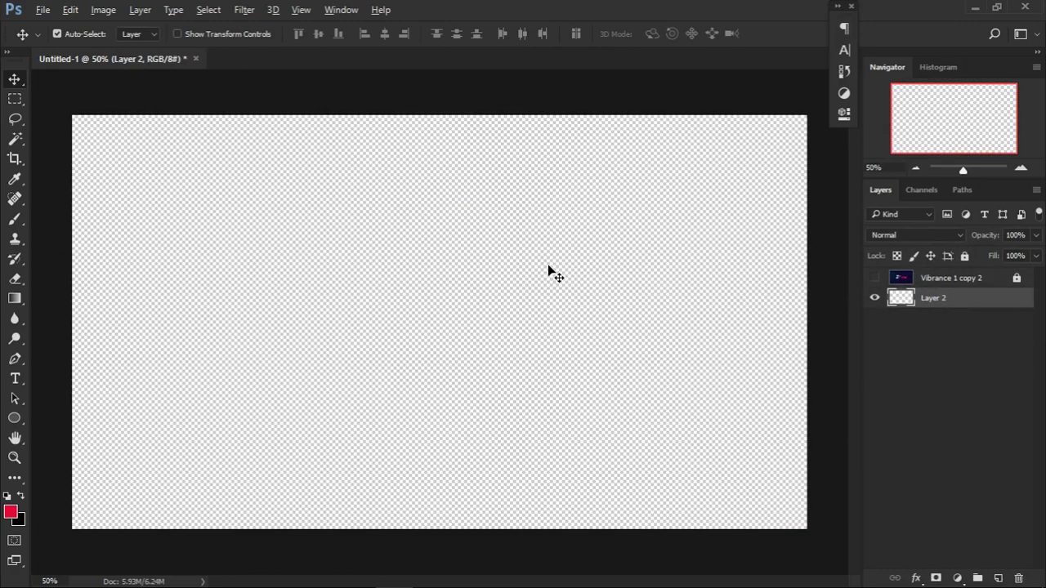
left_click(874, 278)
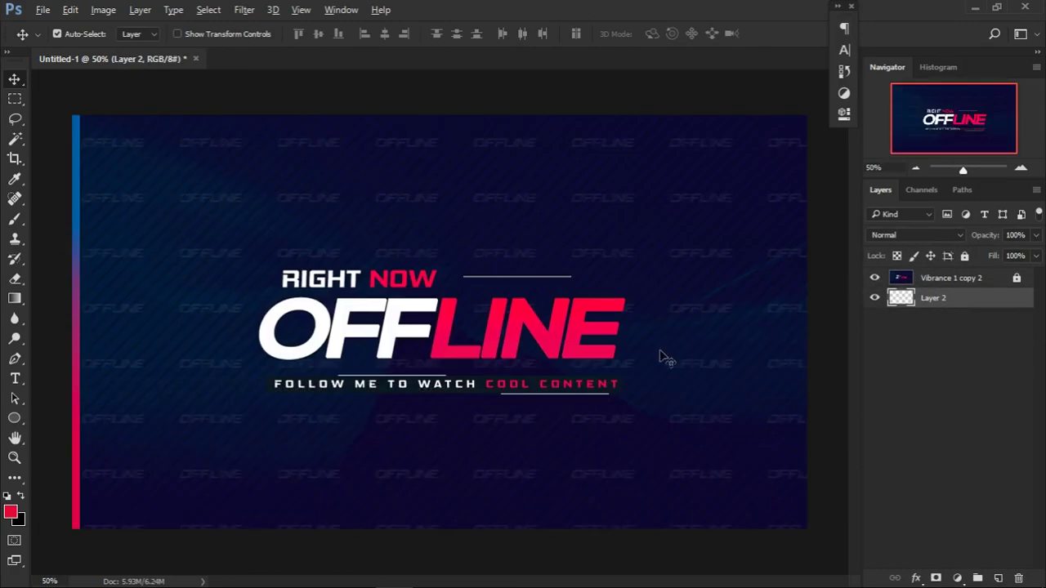
scroll(387, 424, "up", 3)
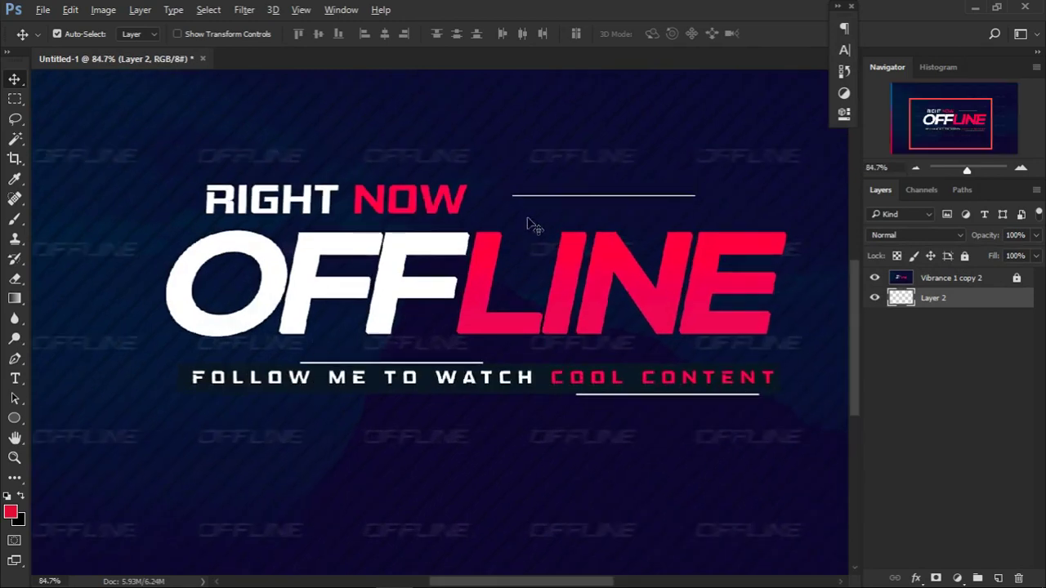
scroll(700, 463, "down", 4)
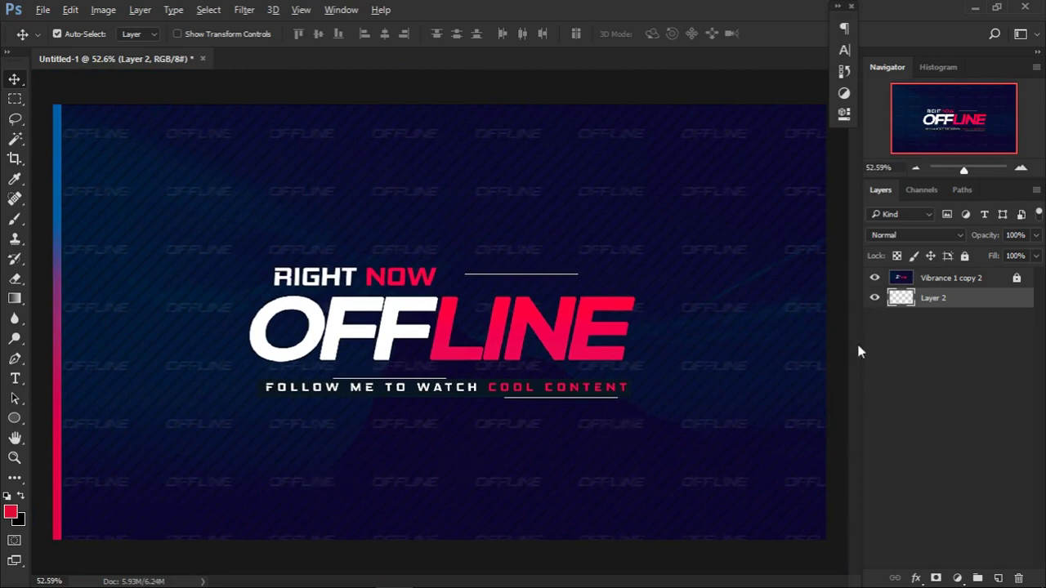
left_click(874, 278)
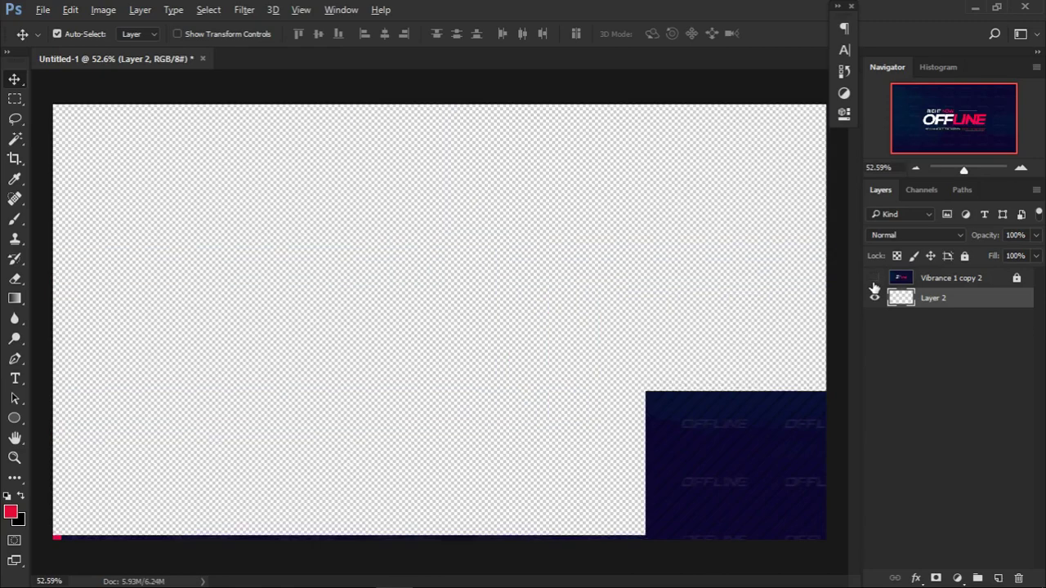
- Place the 347241-unsplash mountain photo from Downloads as an embedded image, scaled to about 9.4% to cover the canvas
left_click(41, 11)
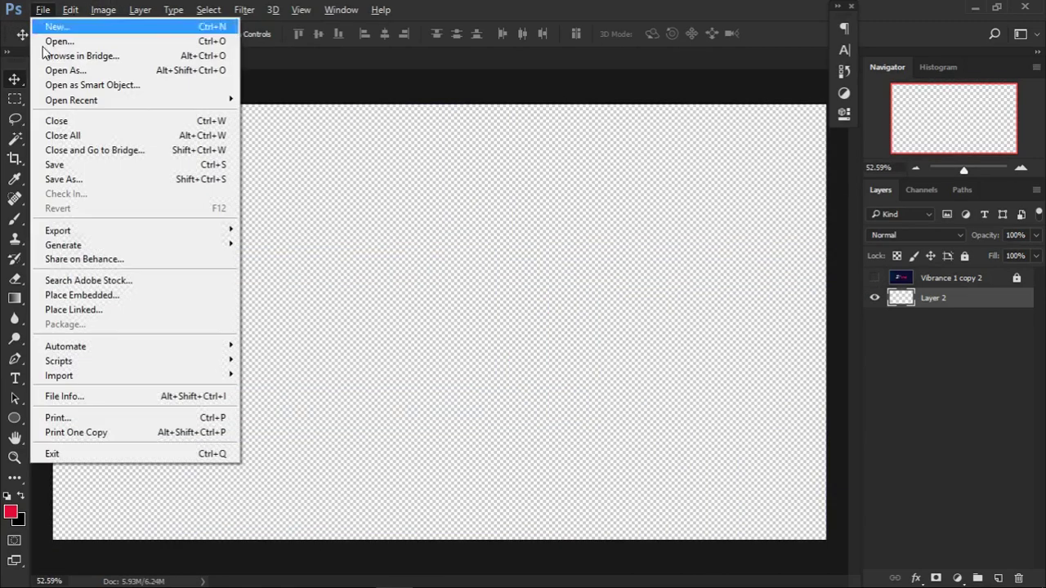
left_click(92, 299)
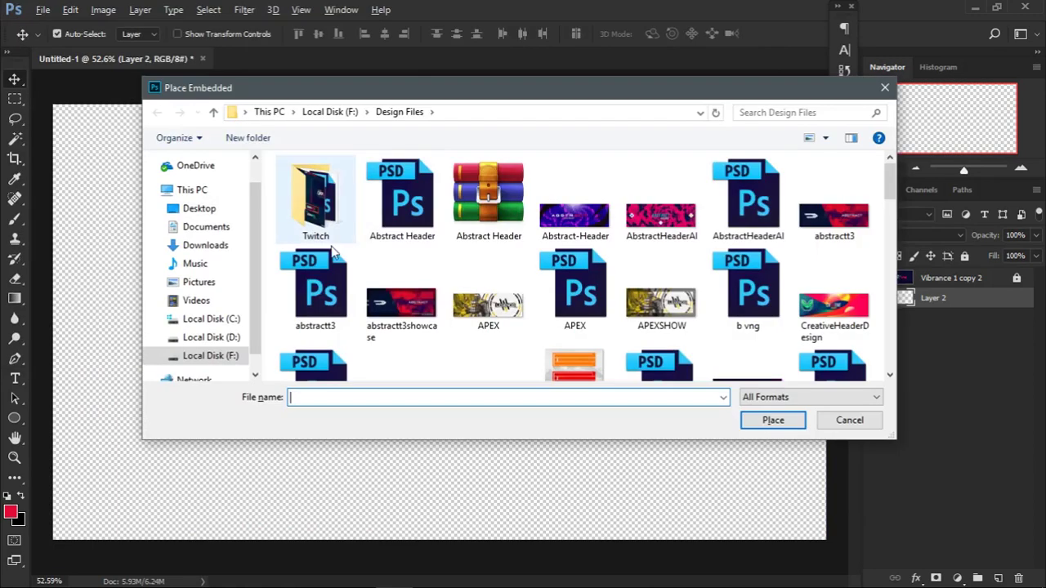
left_click(205, 245)
scroll(572, 269, "down", 1)
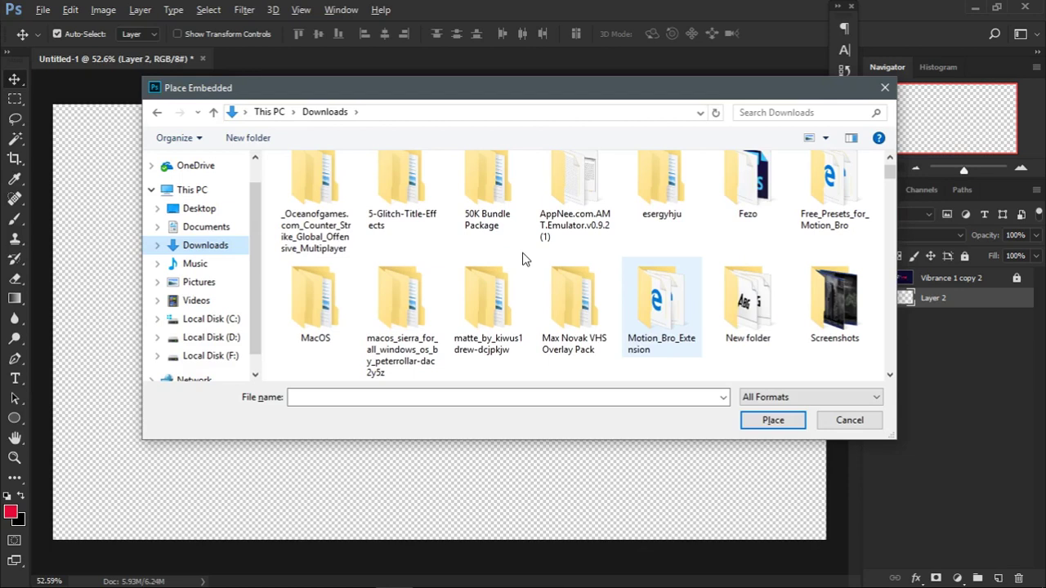
left_click_drag(889, 172, 893, 315)
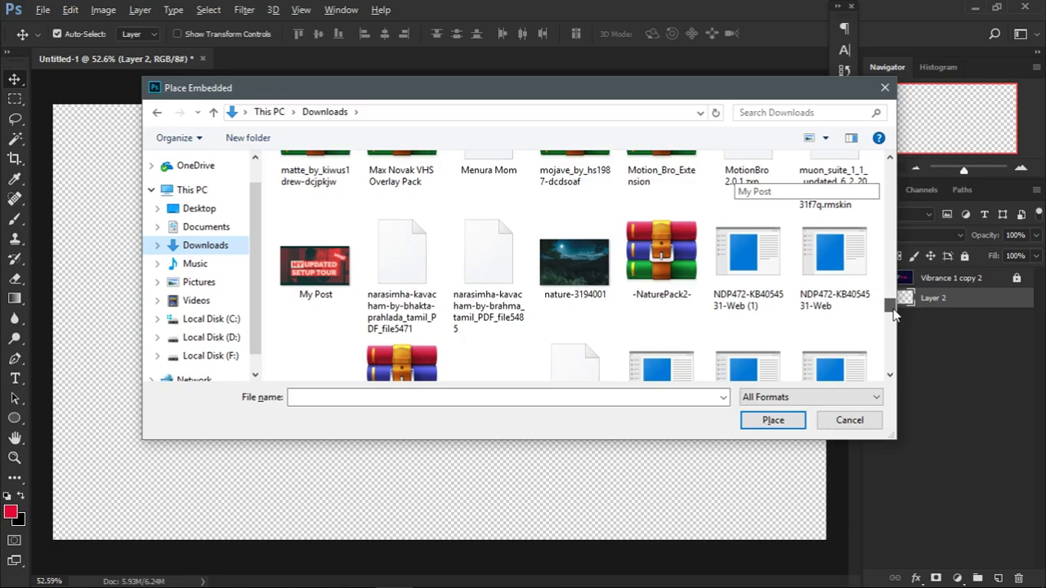
left_click(768, 420)
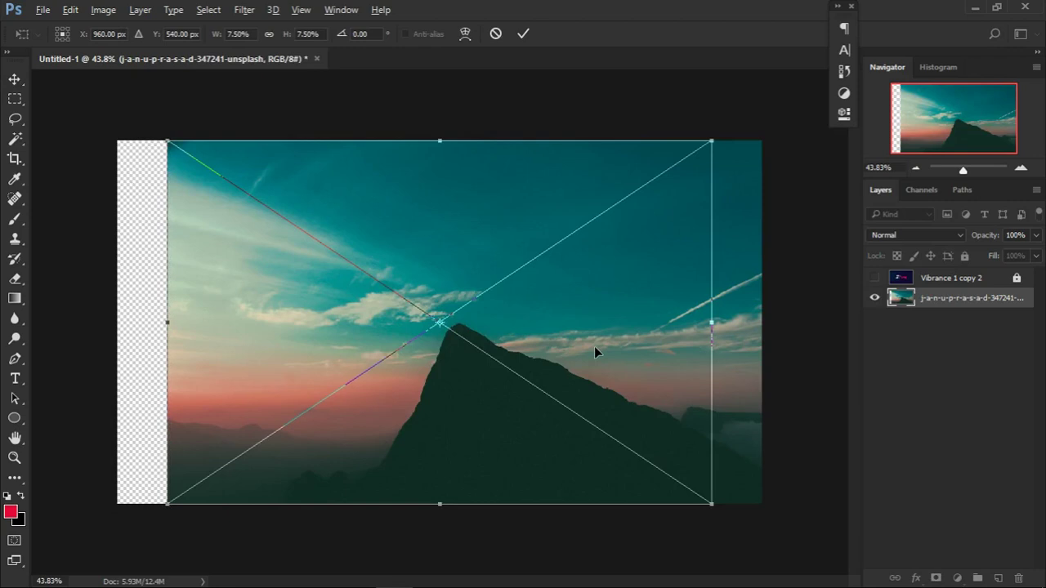
left_click_drag(711, 503, 782, 550)
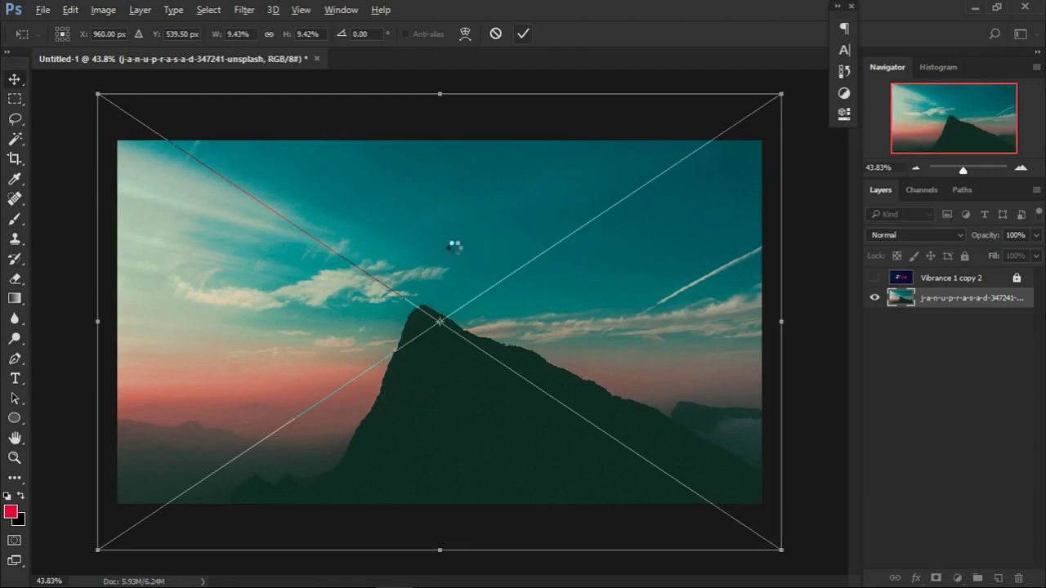
scroll(602, 300, "up", 3)
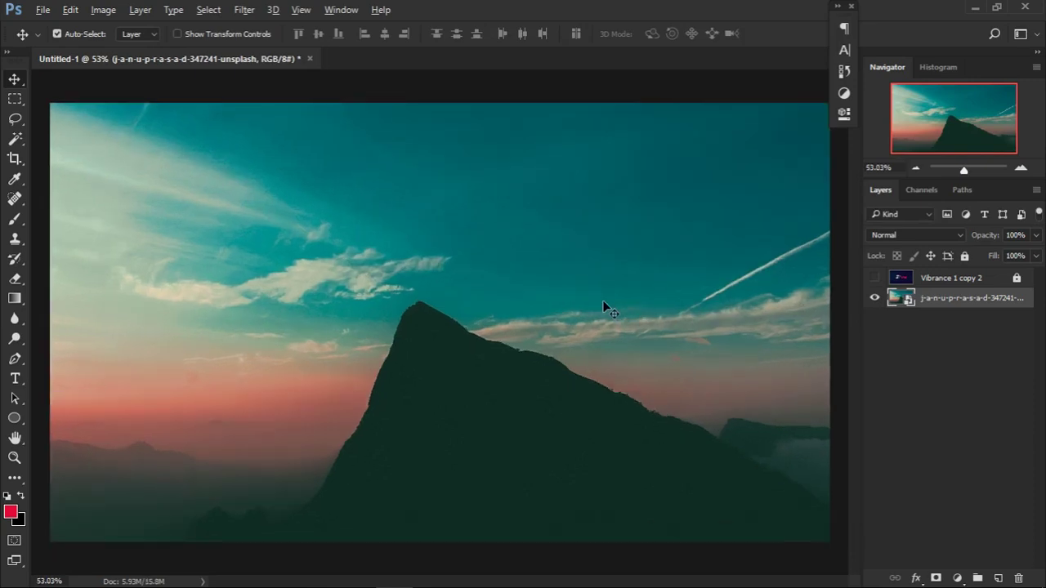
- Add a Gradient Map adjustment layer directly above the mountain photo
scroll(603, 300, "down", 1)
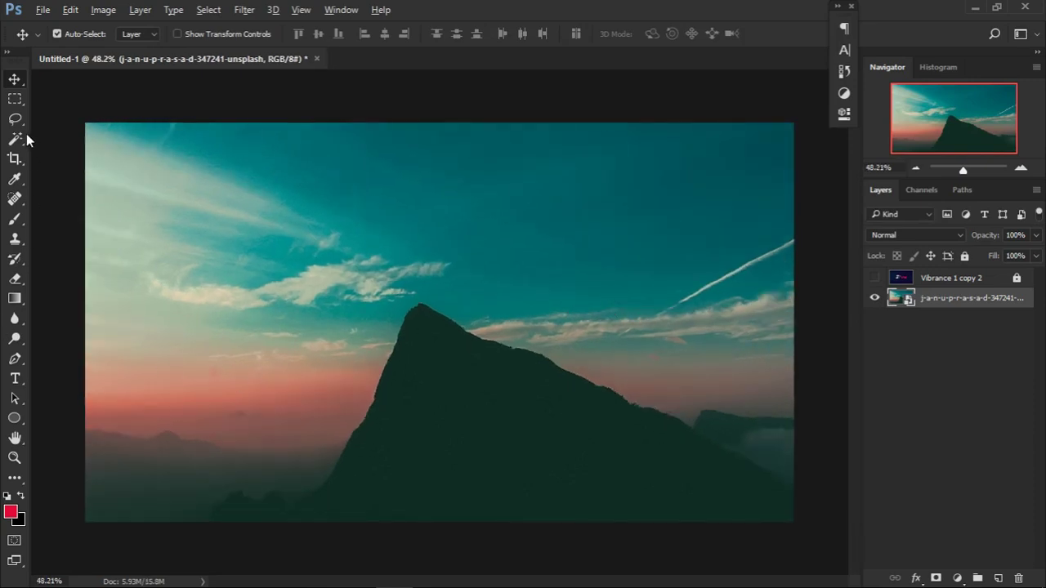
left_click(43, 10)
left_click(41, 11)
left_click(874, 281)
left_click(874, 279)
mouse_move(958, 585)
left_click(957, 578)
left_click(932, 555)
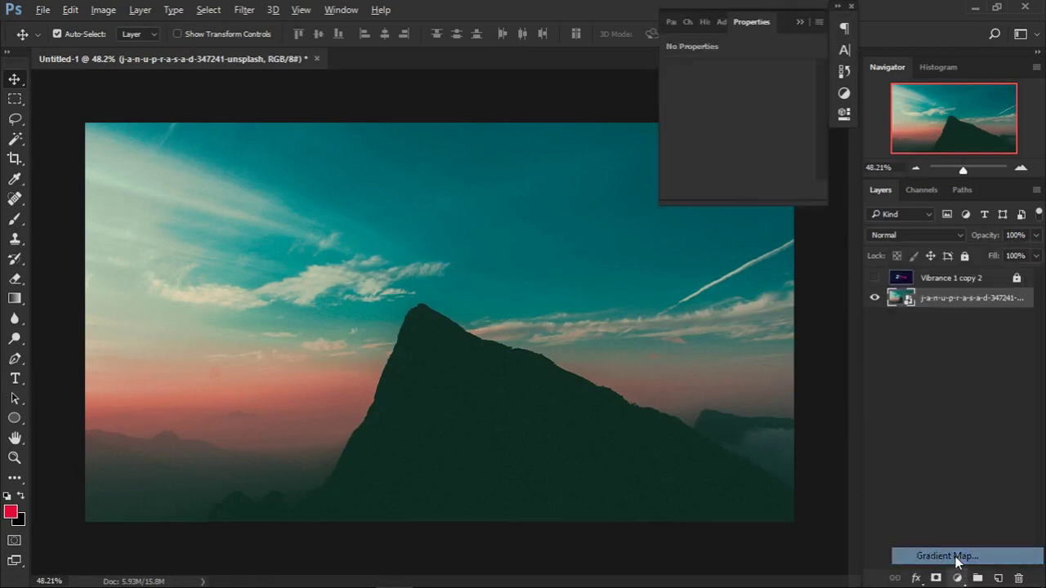
- Apply the preset running from dark navy to dark purple to the gradient map
left_click(731, 78)
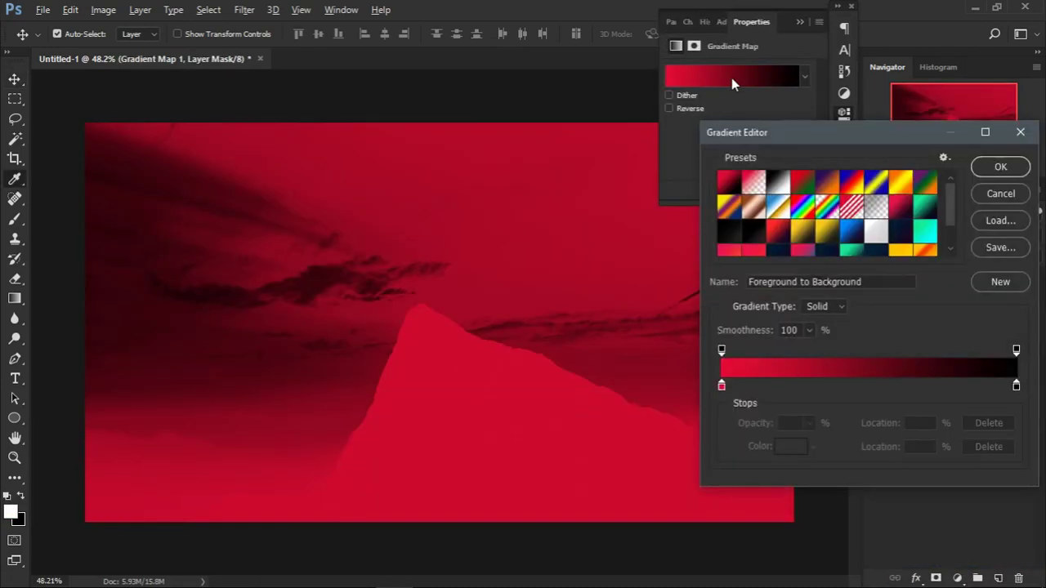
scroll(868, 241, "down", 2)
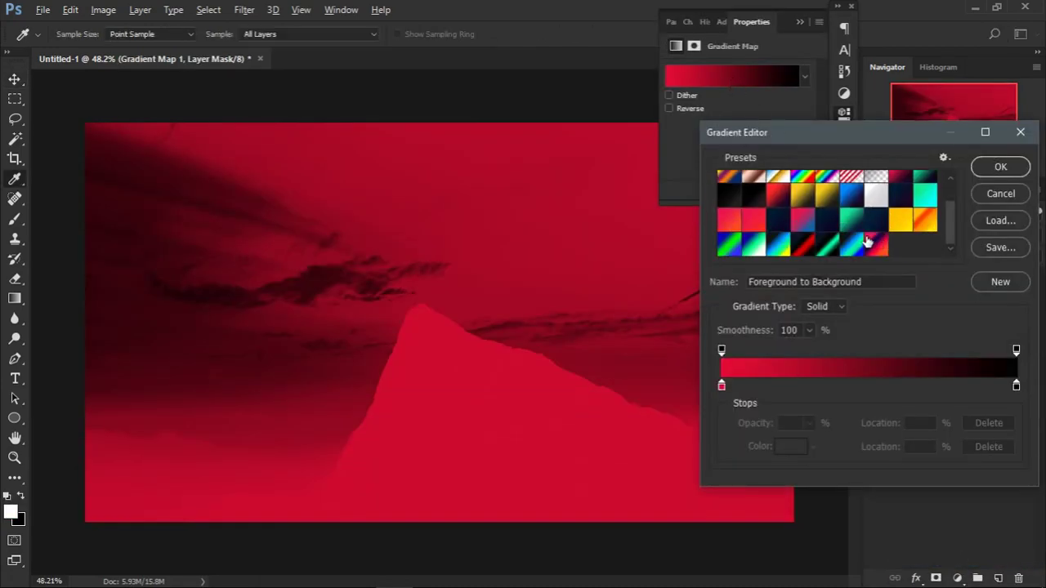
left_click(828, 221)
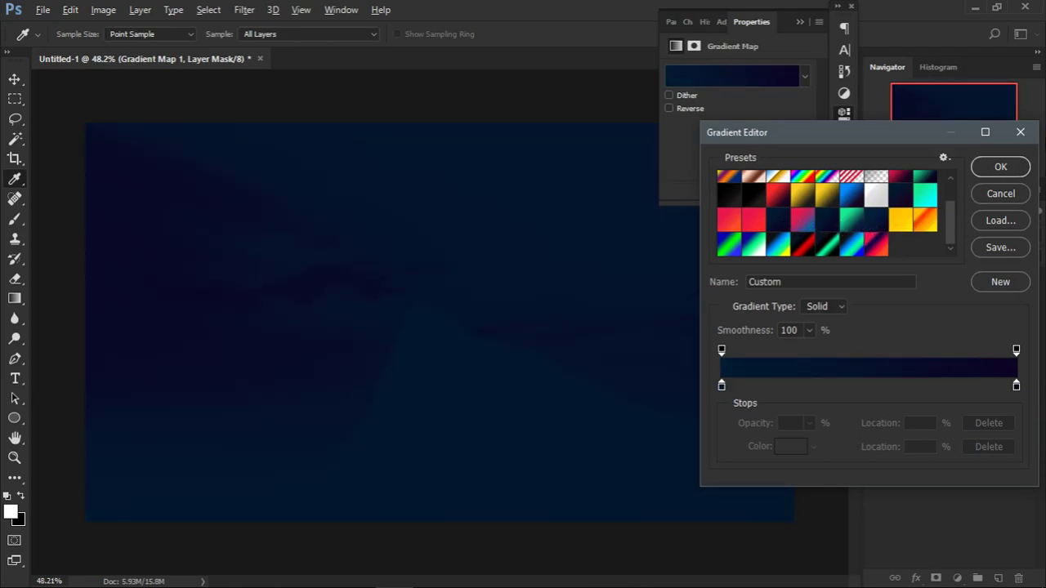
left_click(996, 167)
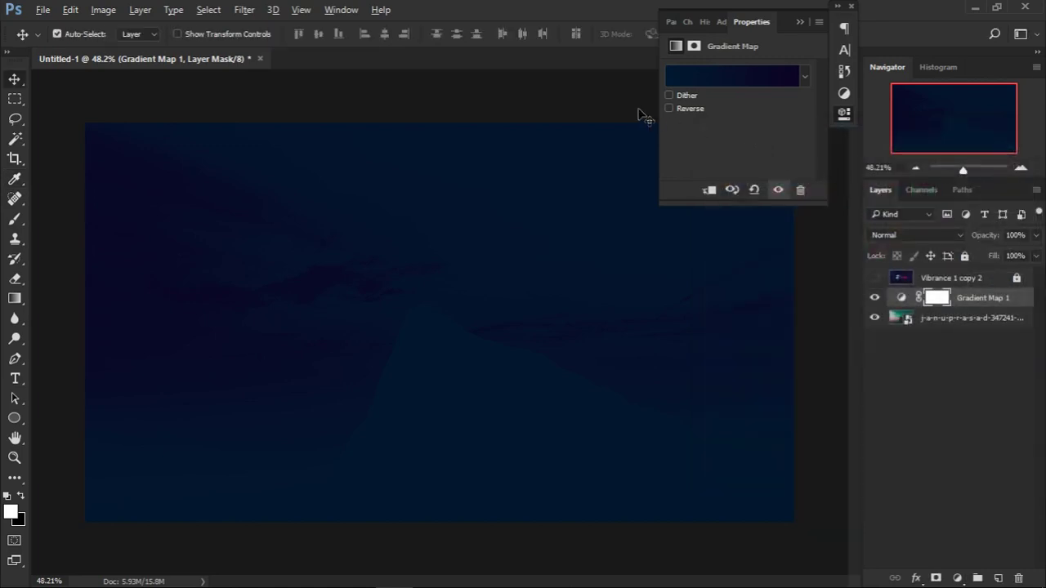
- Reverse the gradient map's colours and compare the background with the Vibrance 1 copy 2 reference layer
left_click(681, 109)
left_click(681, 108)
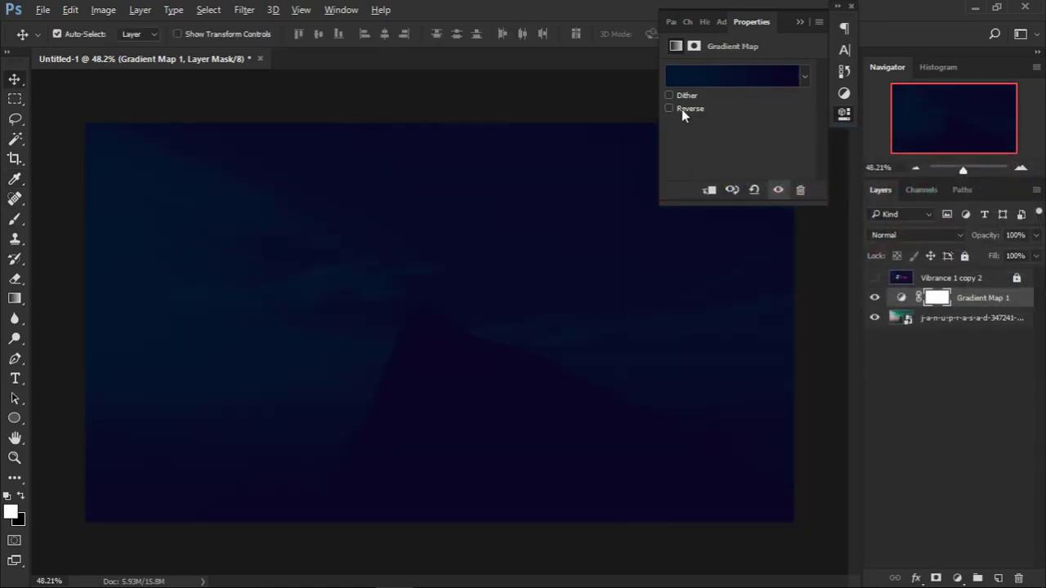
left_click(682, 109)
left_click(681, 109)
left_click(681, 109)
left_click(800, 22)
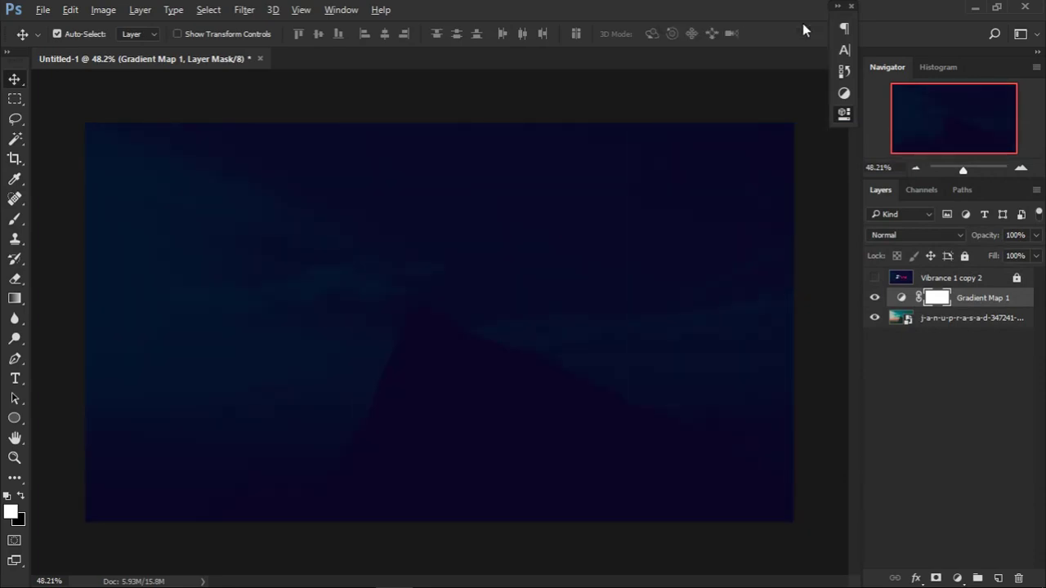
left_click(874, 277)
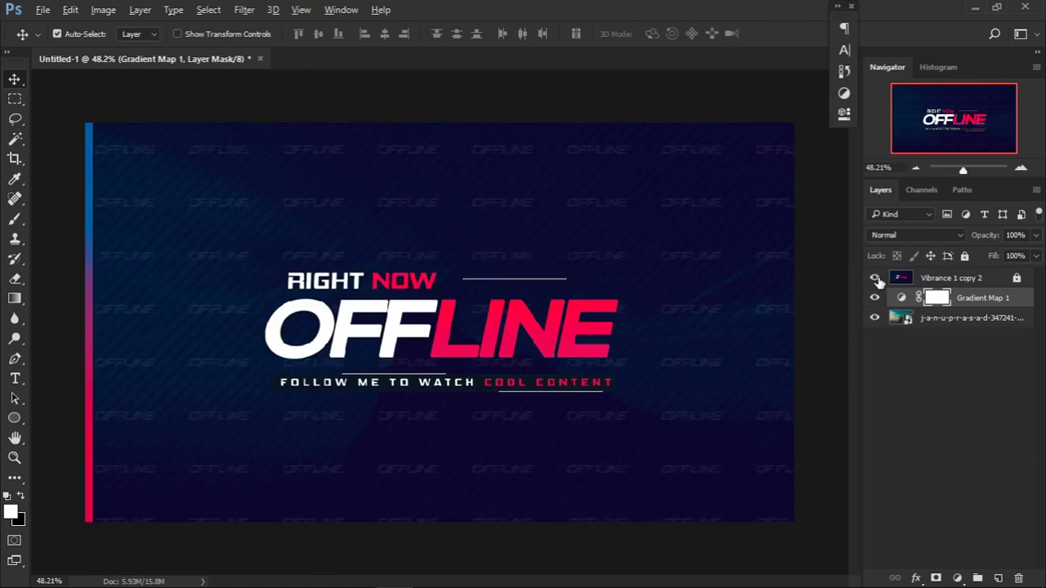
left_click(874, 277)
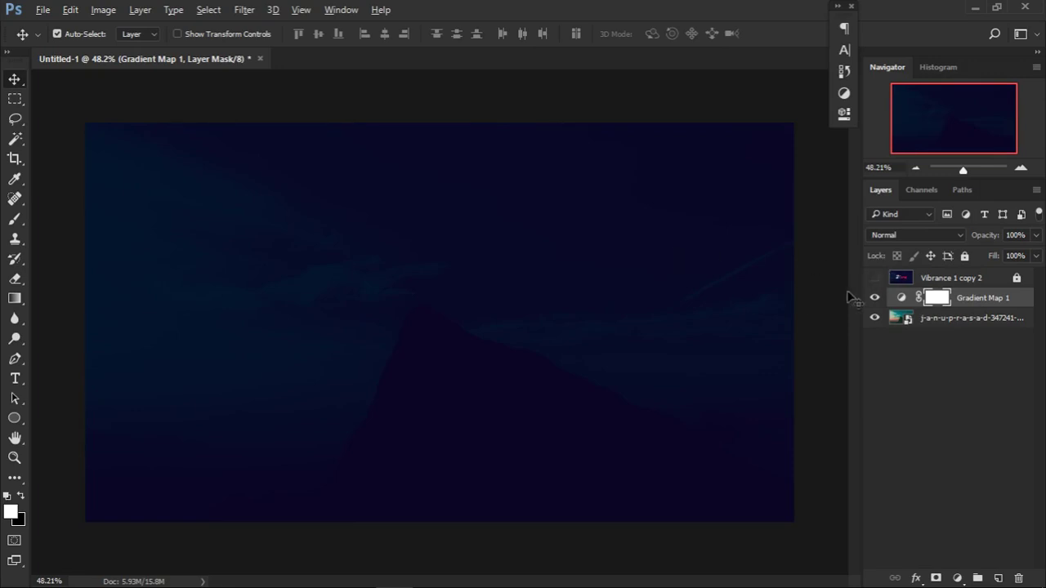
- Hide the gradient map and photo layers and add the white text OFFLINE in Marsek at 36 pt
left_click_drag(873, 300, 873, 357)
key("t")
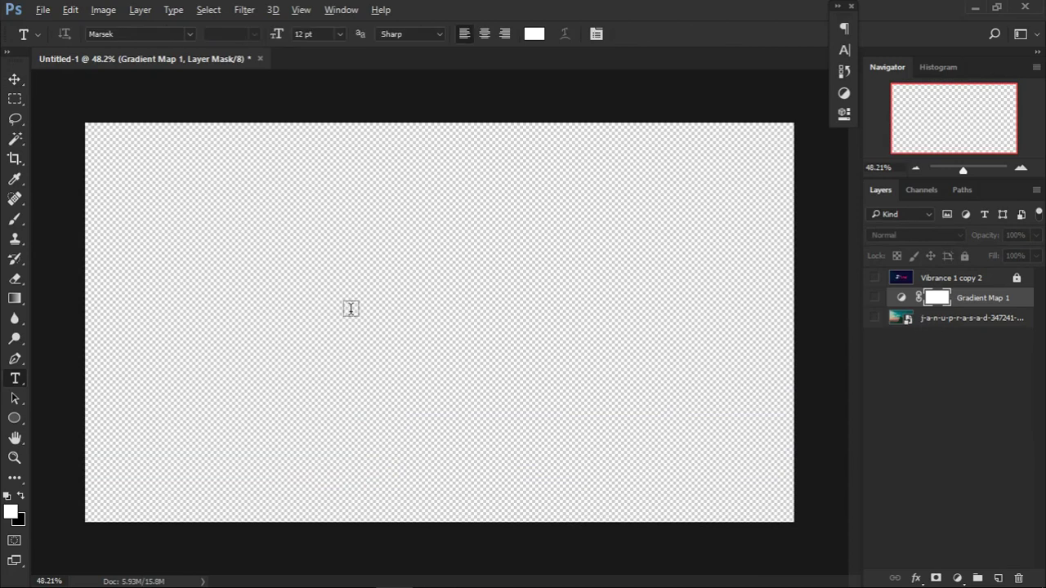
left_click(337, 322)
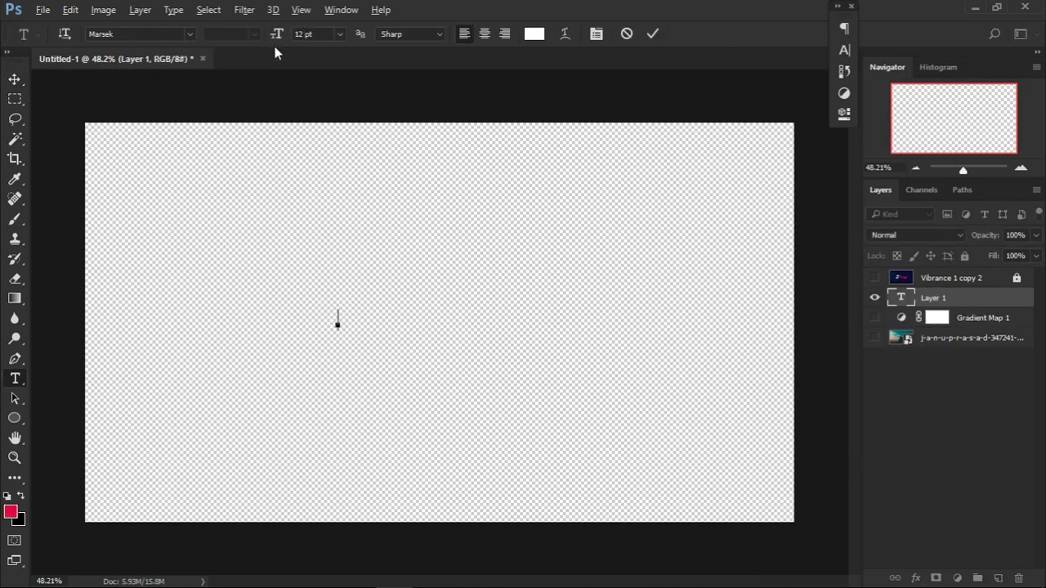
left_click_drag(276, 33, 295, 34)
type("OFFLINE")
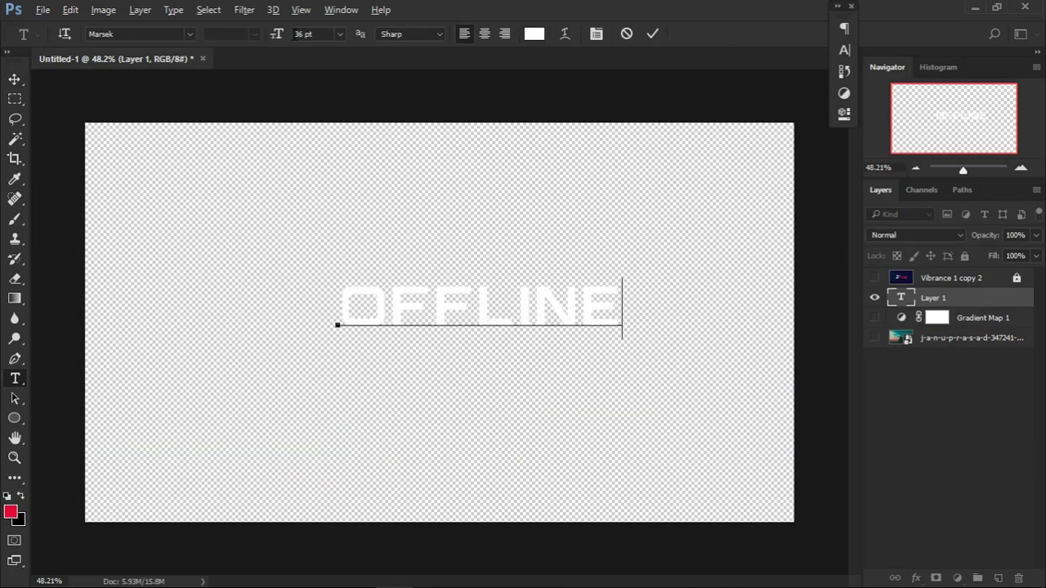
left_click(652, 34)
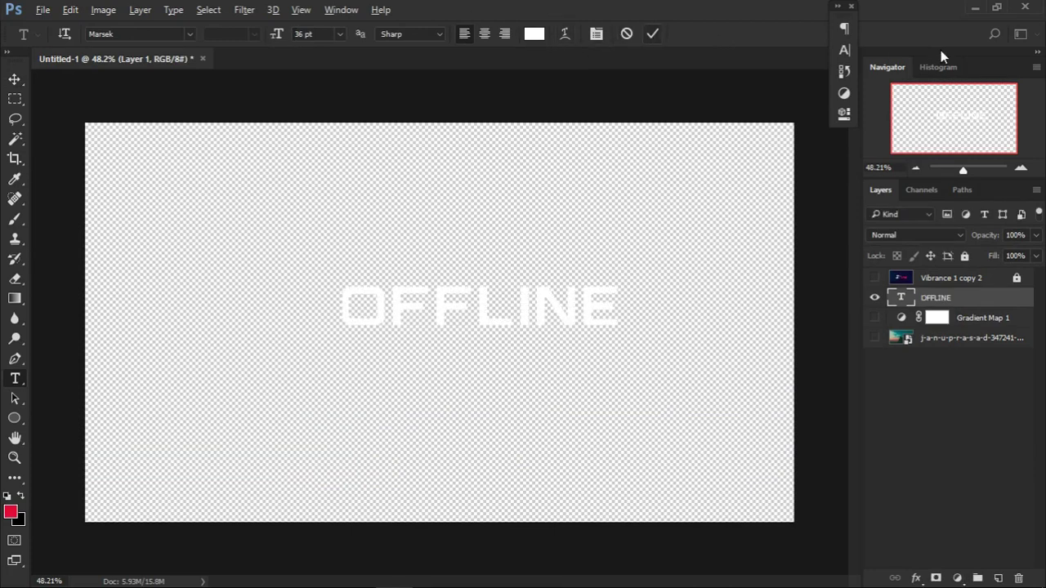
left_click(844, 50)
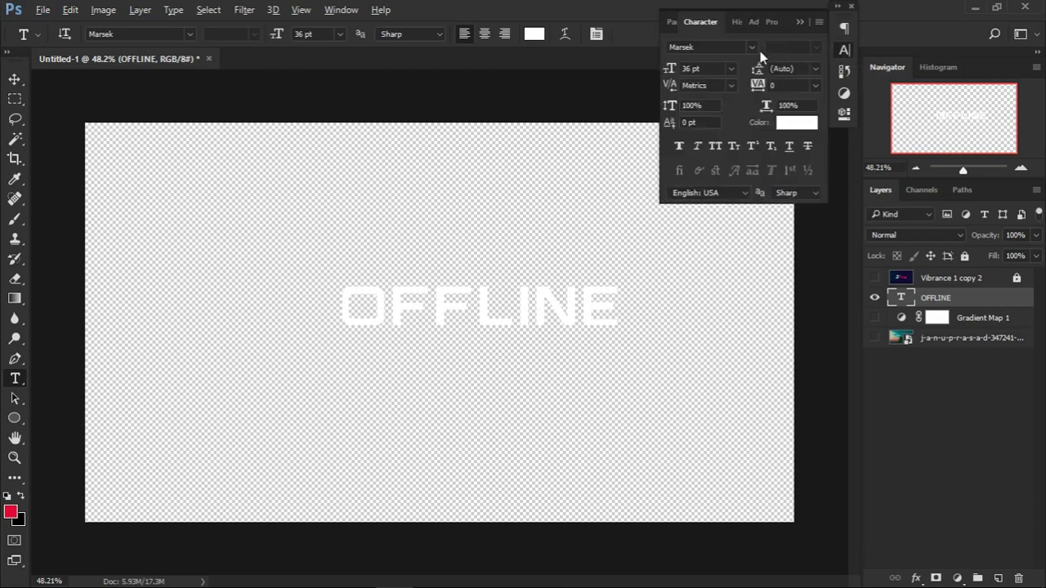
left_click(800, 21)
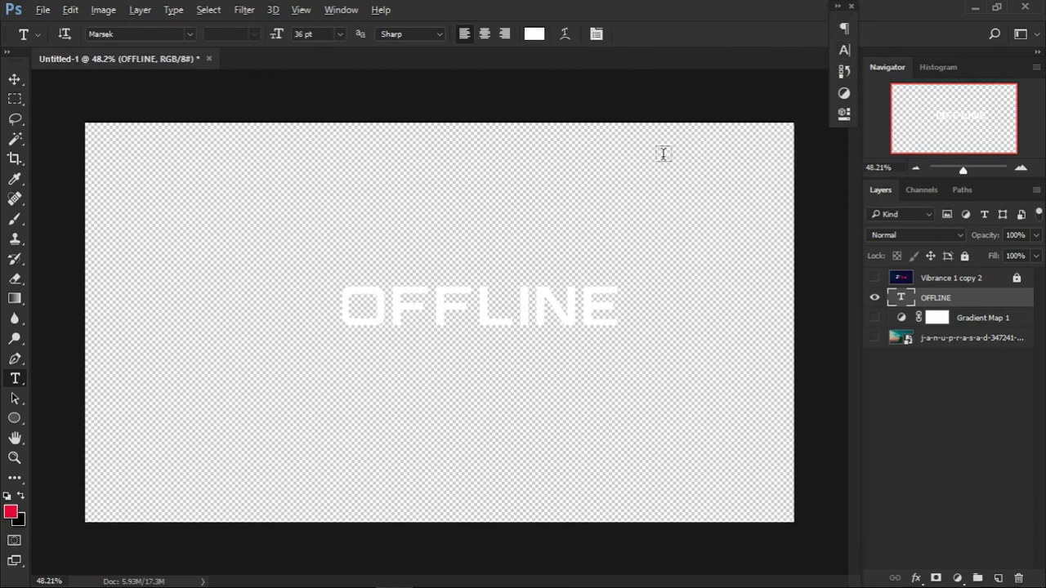
- Centre the OFFLINE text horizontally and vertically on the canvas
key("v")
left_click_drag(524, 308, 478, 308)
key("ctrl+a")
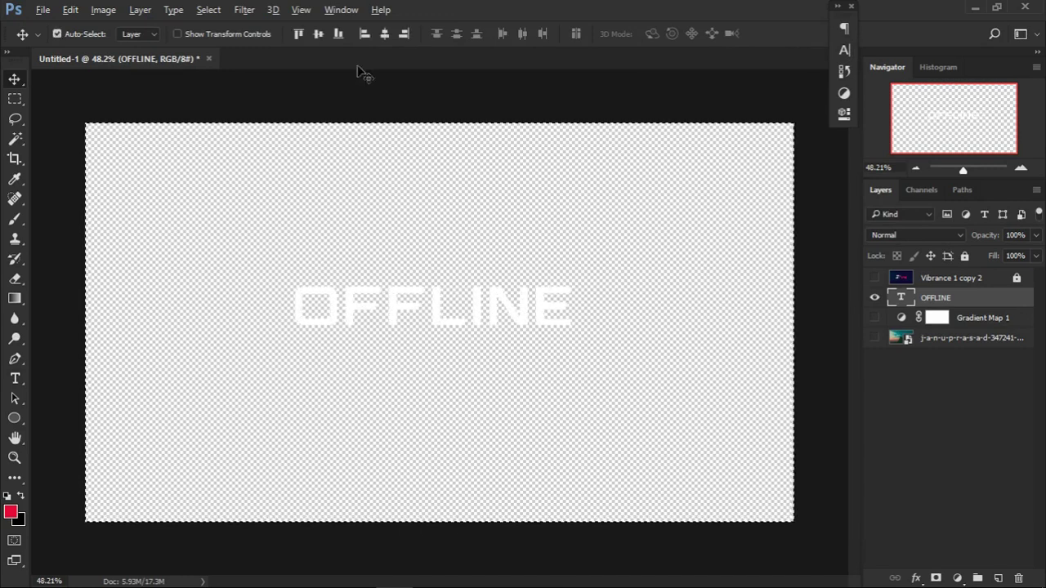
left_click(384, 33)
left_click(318, 33)
key("ctrl+d")
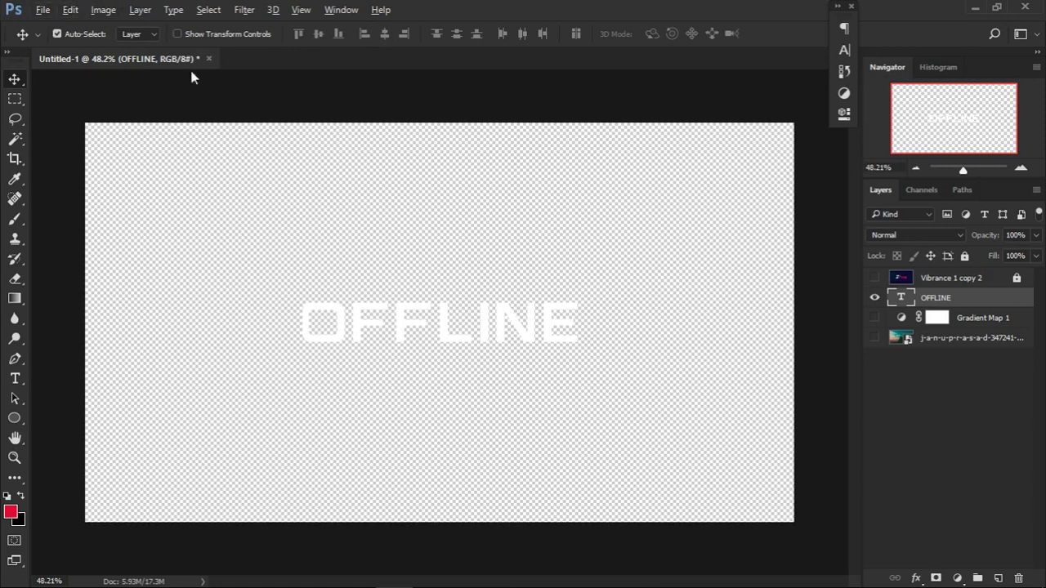
- Define the OFFLINE text on its transparent canvas as a pattern named OFF
left_click(68, 10)
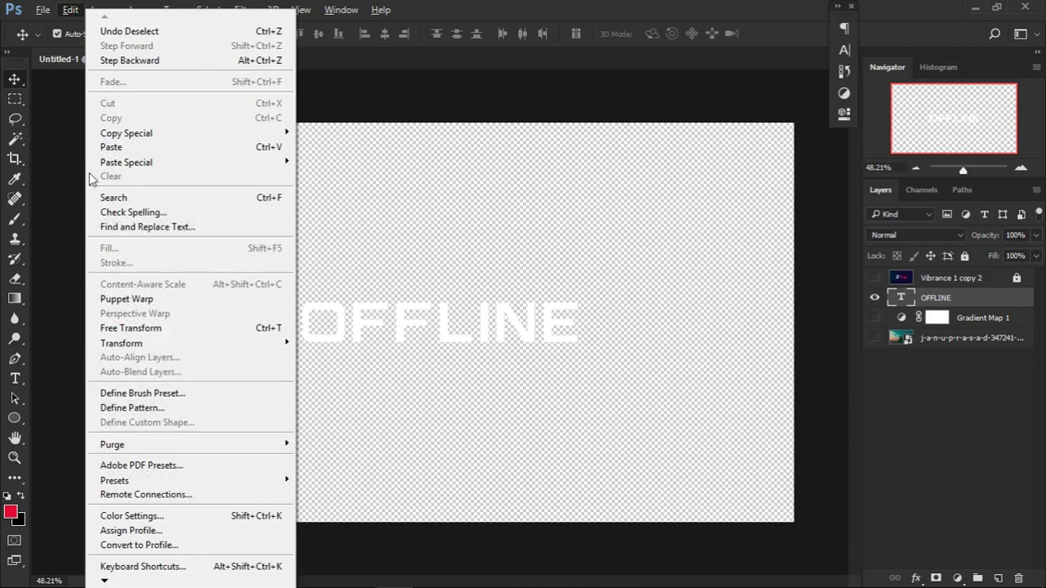
left_click(165, 407)
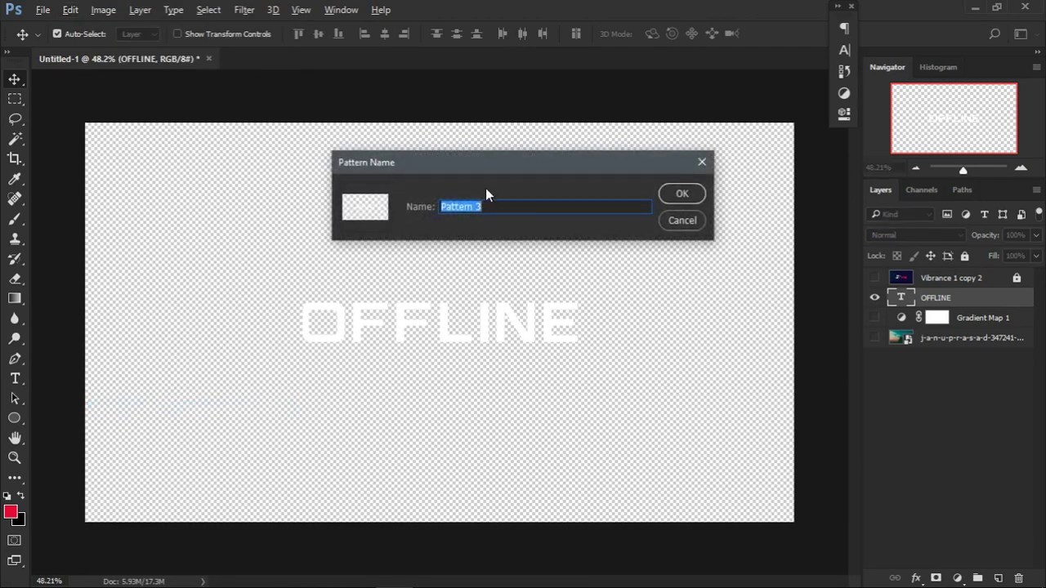
key("BackSpace")
type("OFF")
left_click(680, 190)
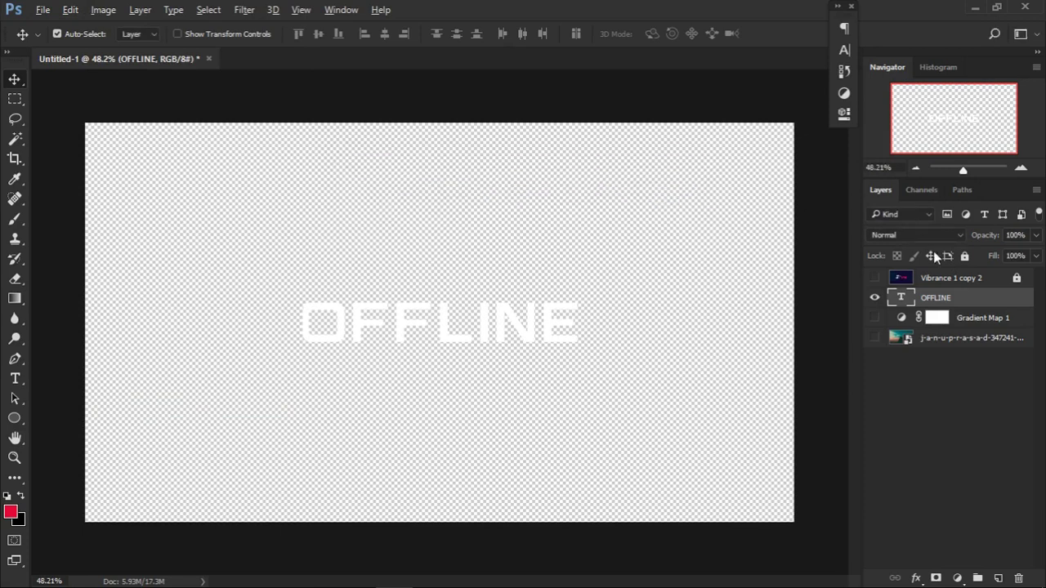
- Switch visibility from the OFFLINE text to the gradient map and photo layers, and add an empty layer above the text
left_click_drag(875, 317, 878, 337)
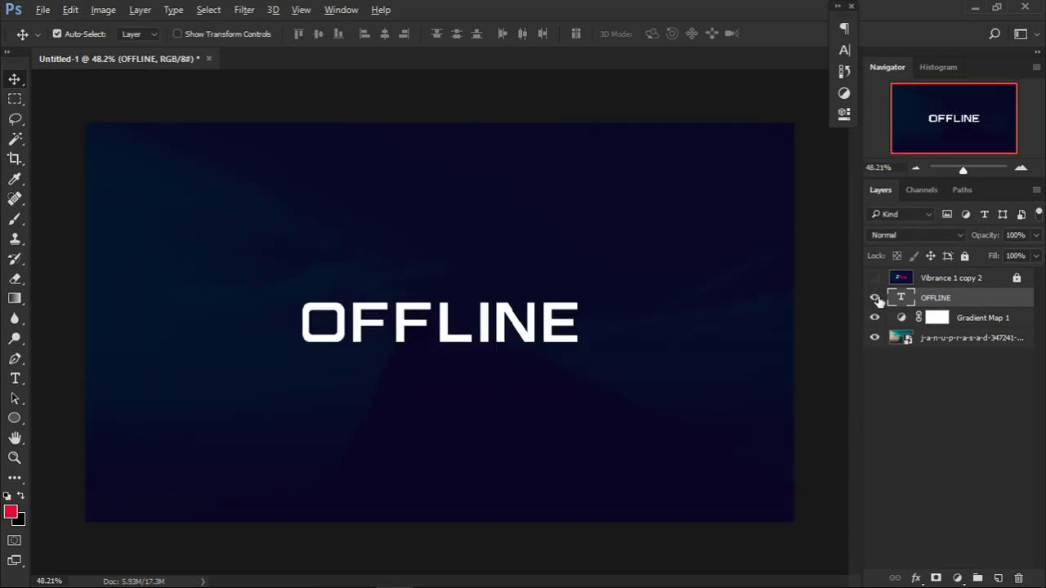
left_click(875, 299)
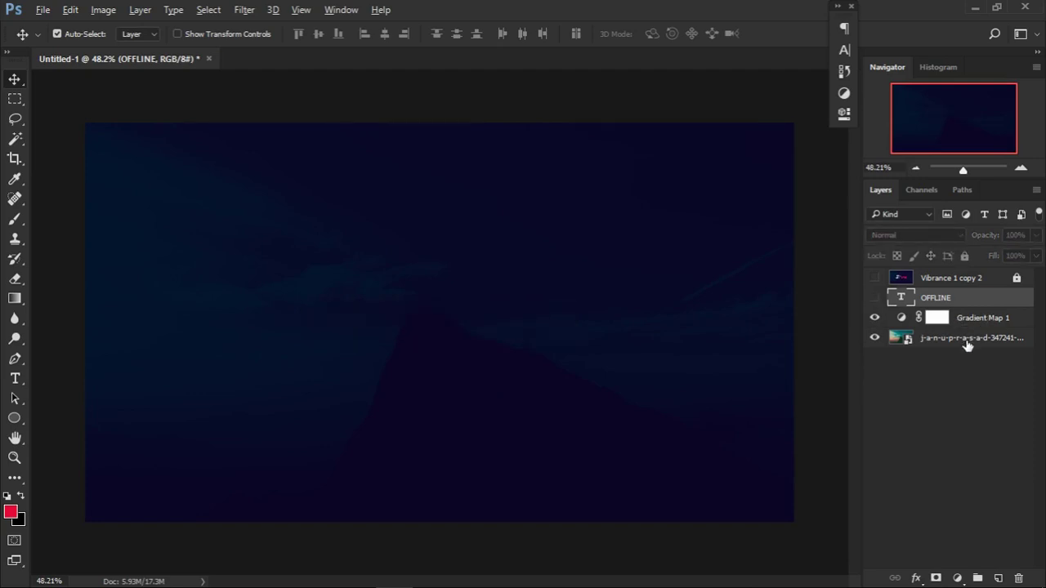
left_click(998, 579)
left_click_drag(964, 299, 963, 299)
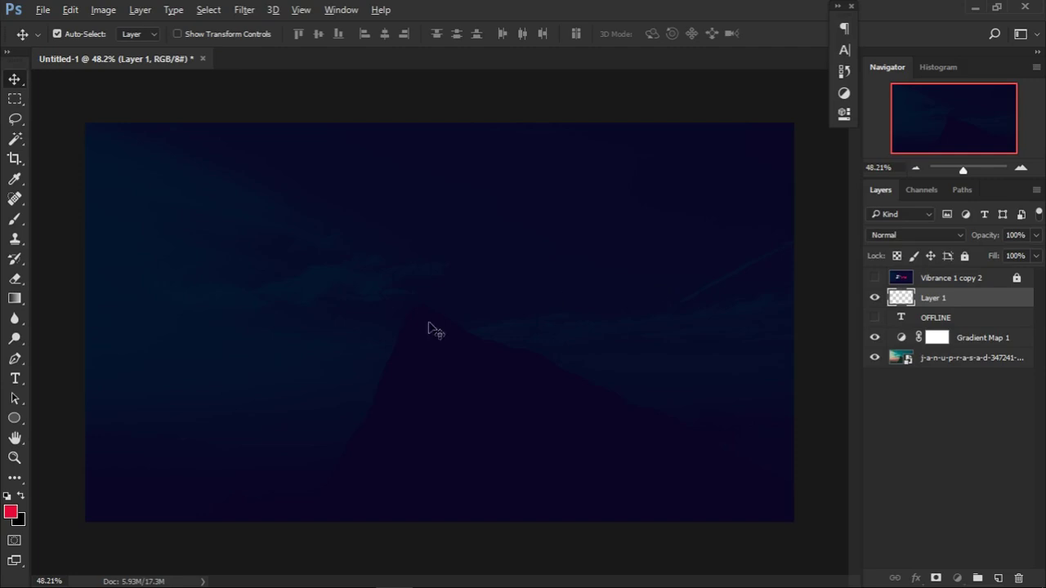
- Fill Layer 1 with the red foreground colour and reduce its Fill to 0%
key("alt+BackSpace")
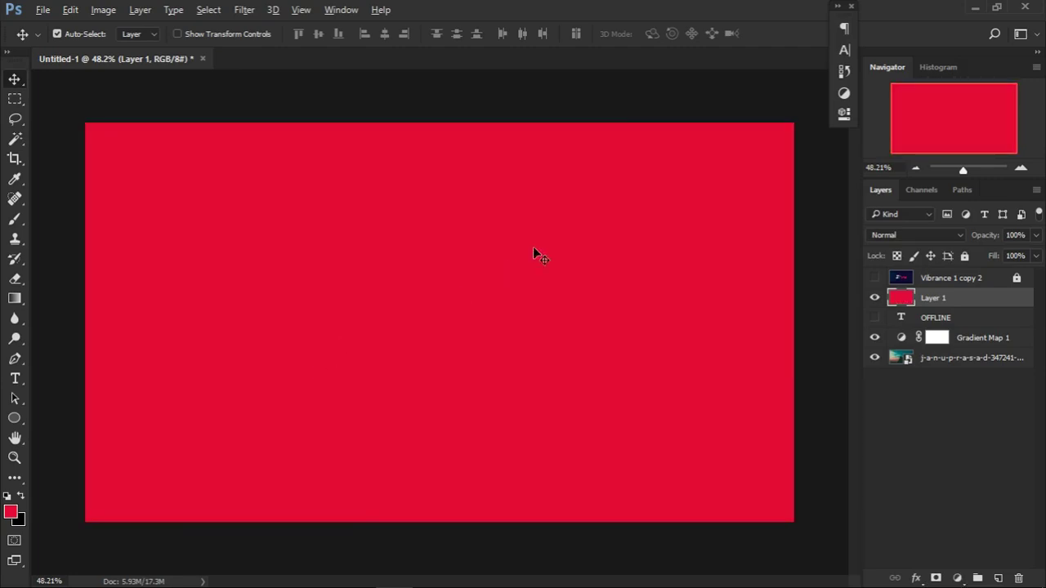
left_click(1035, 256)
left_click_drag(1034, 272, 883, 274)
- Add a Pattern Overlay effect to Layer 1 using the custom OFFLINE text pattern
left_click(1001, 298)
double_click(1000, 298)
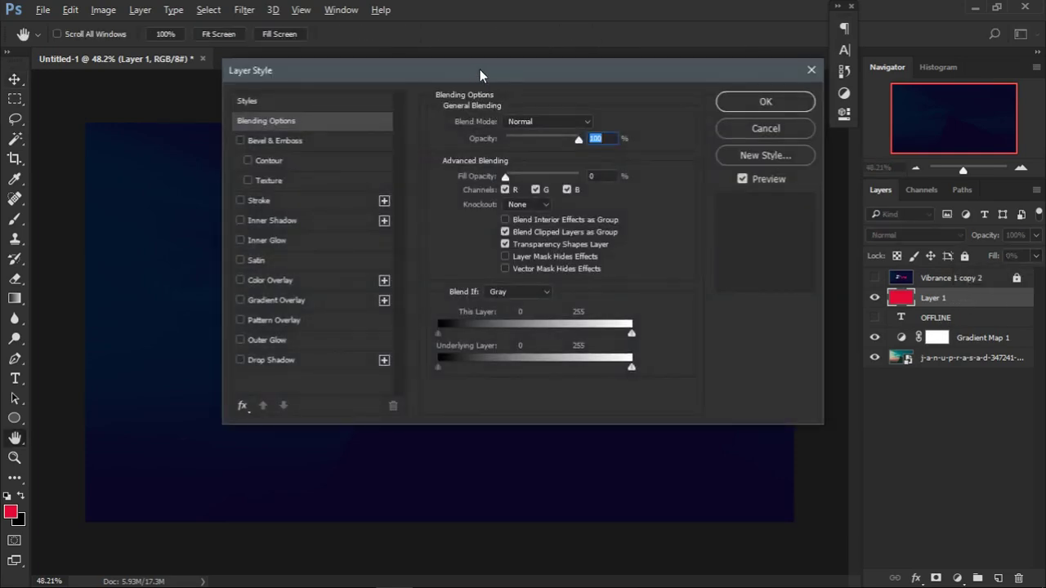
left_click_drag(480, 69, 524, 140)
left_click(364, 370)
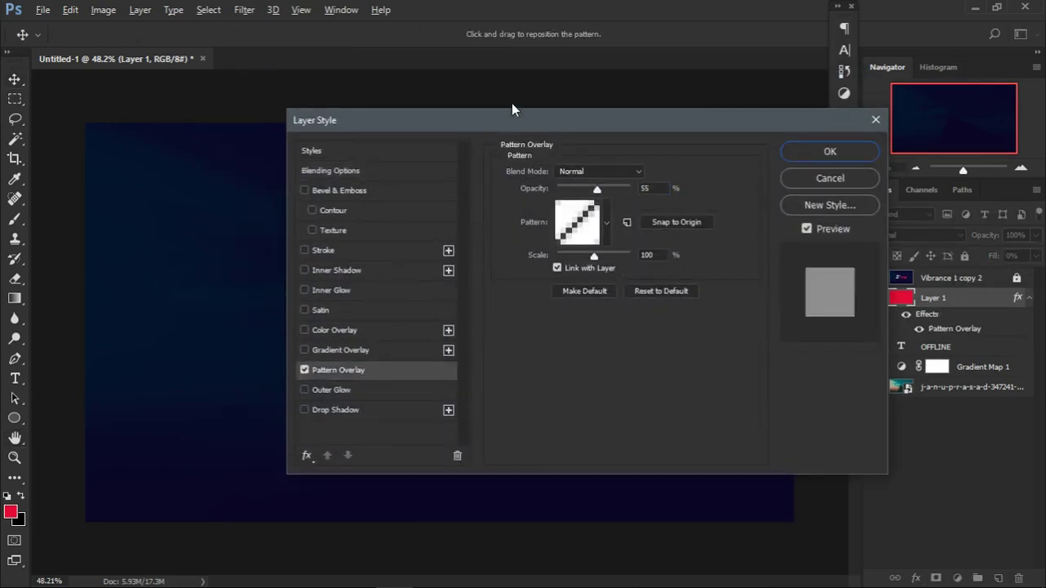
left_click_drag(503, 121, 748, 87)
left_click(831, 204)
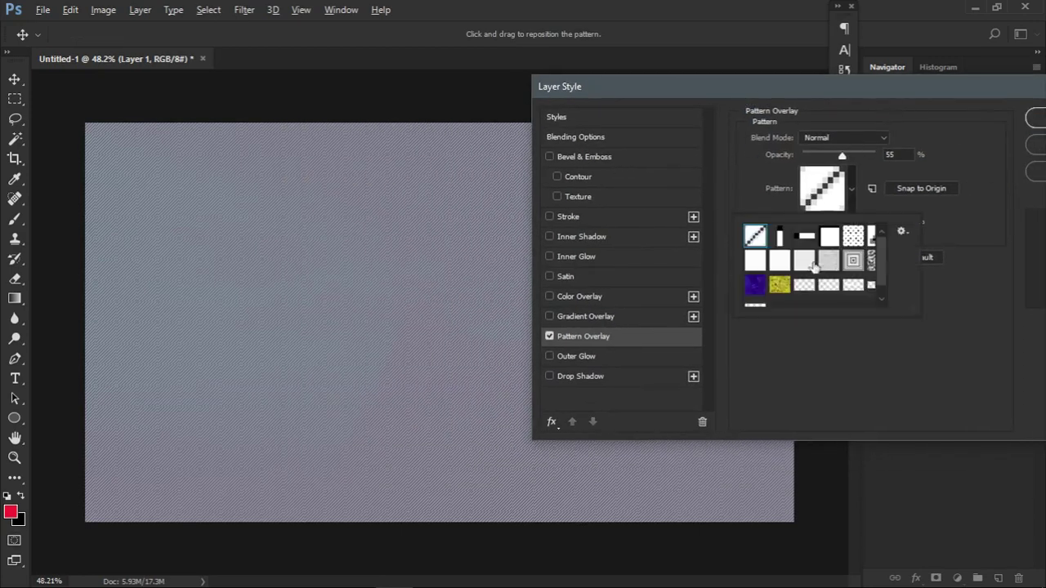
key("ctrl+minus")
left_click(758, 305)
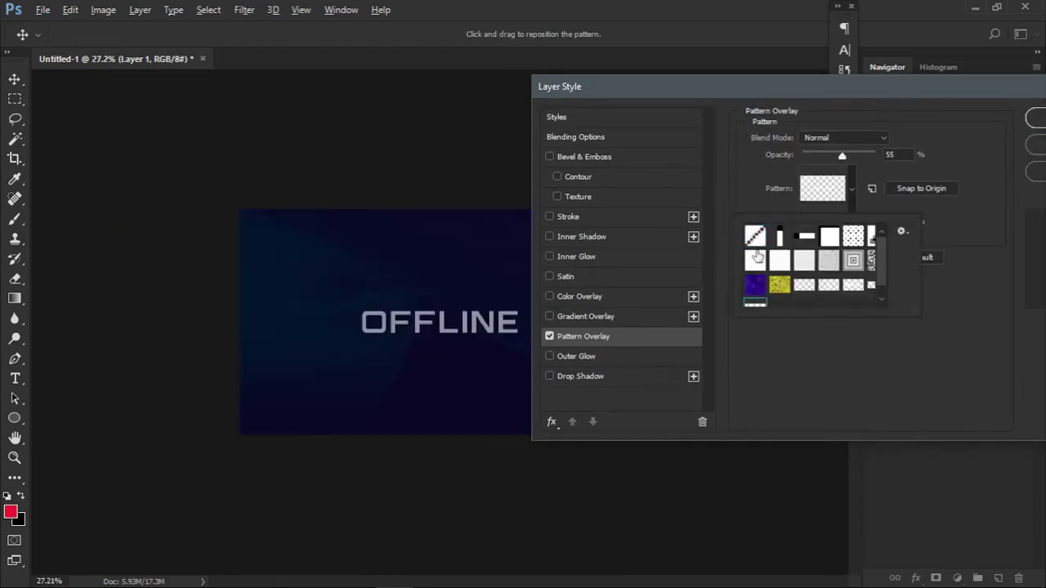
scroll(482, 245, "up", 2)
scroll(482, 245, "up", 1)
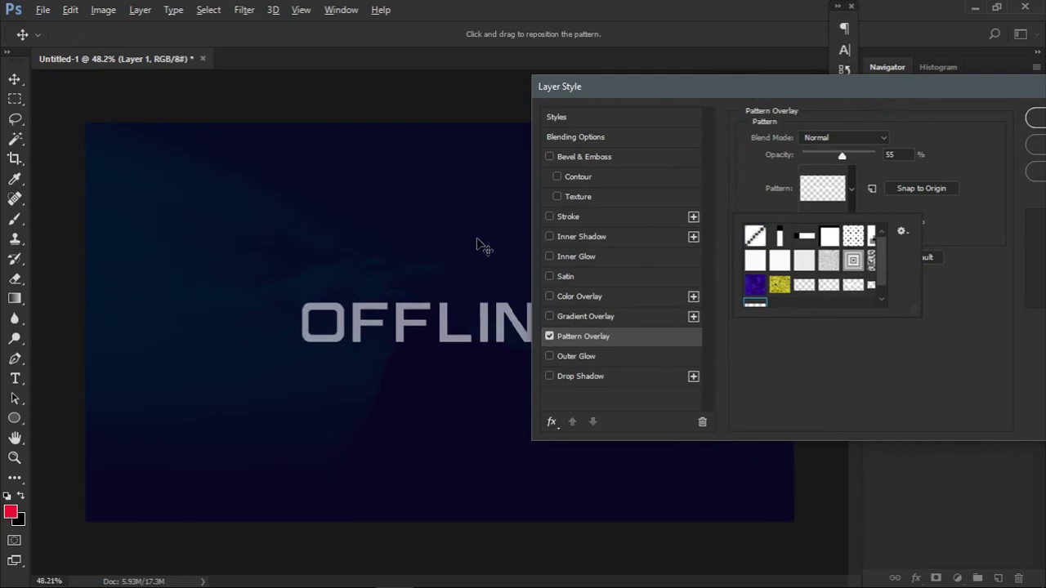
- Set the pattern overlay's opacity to 100% and its scale to 16%
left_click_drag(843, 155, 890, 158)
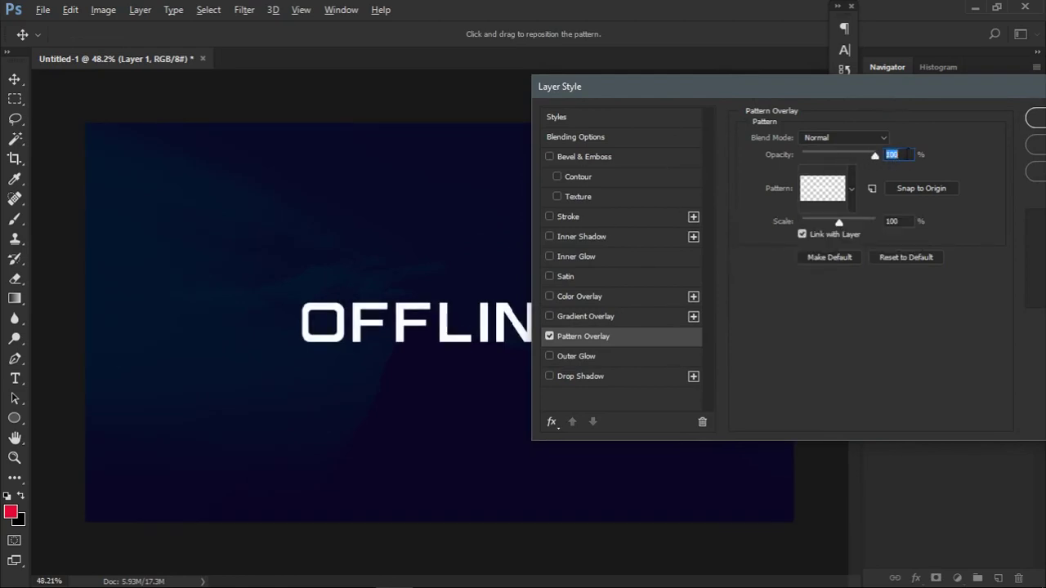
left_click_drag(858, 86, 912, 79)
left_click_drag(888, 216, 856, 217)
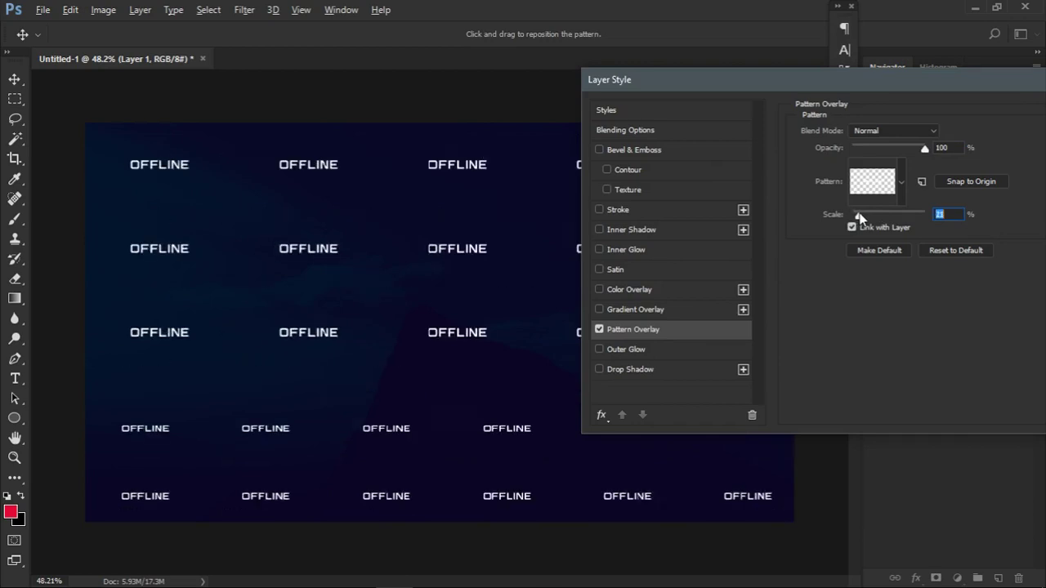
left_click_drag(857, 212, 853, 213)
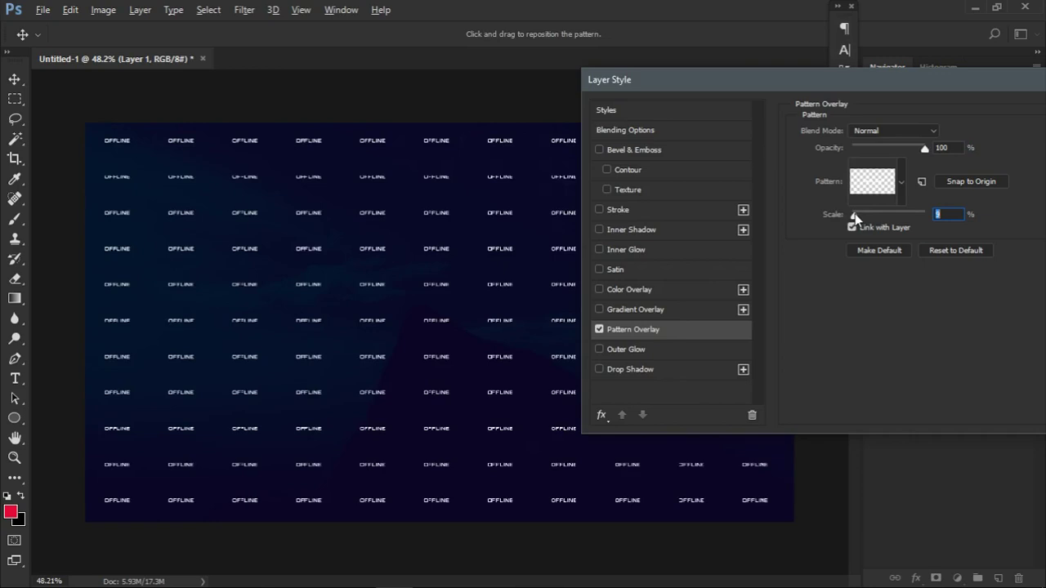
left_click_drag(855, 214, 857, 215)
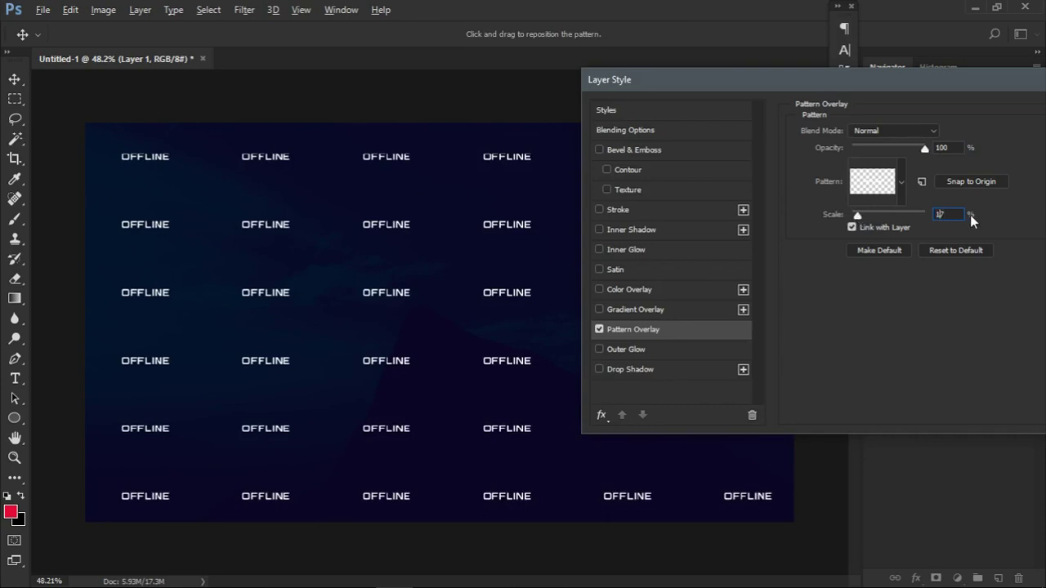
key("Down")
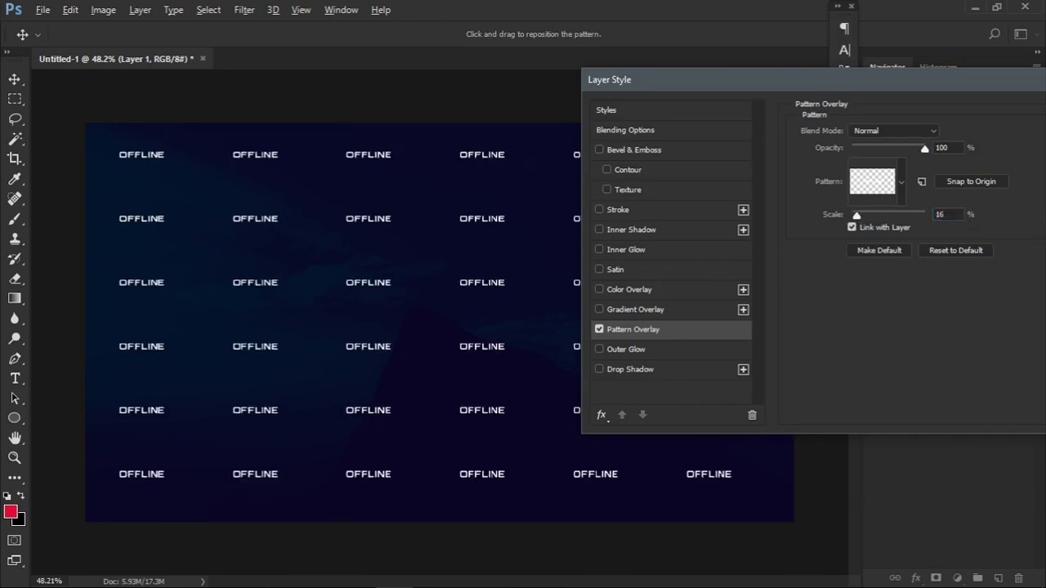
- Apply the pattern overlay, shift Layer 1's OFFLINE pattern slightly down and right to centre it, and compare it with the finished design
key("Return")
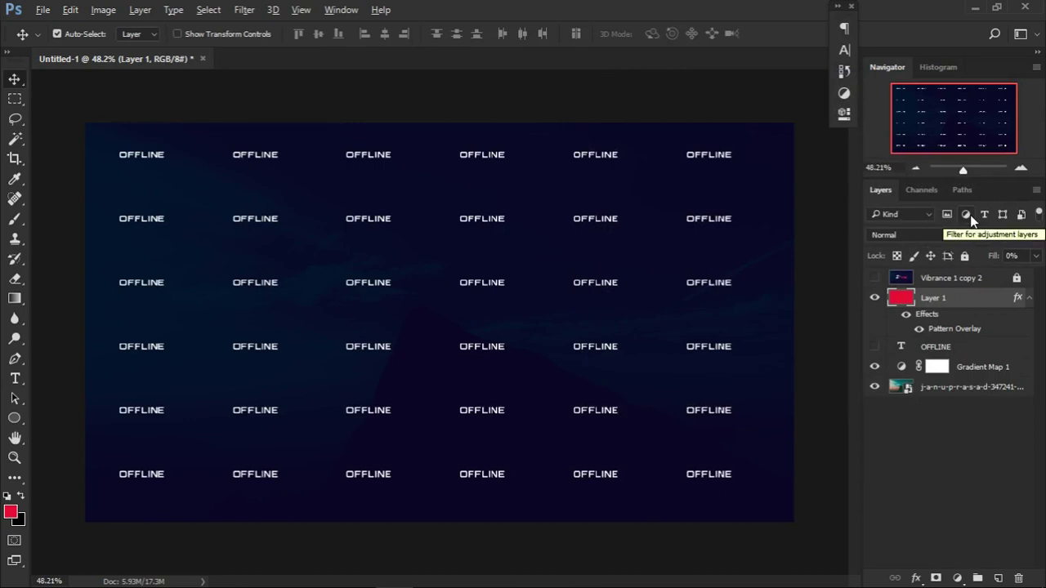
mouse_move(1021, 586)
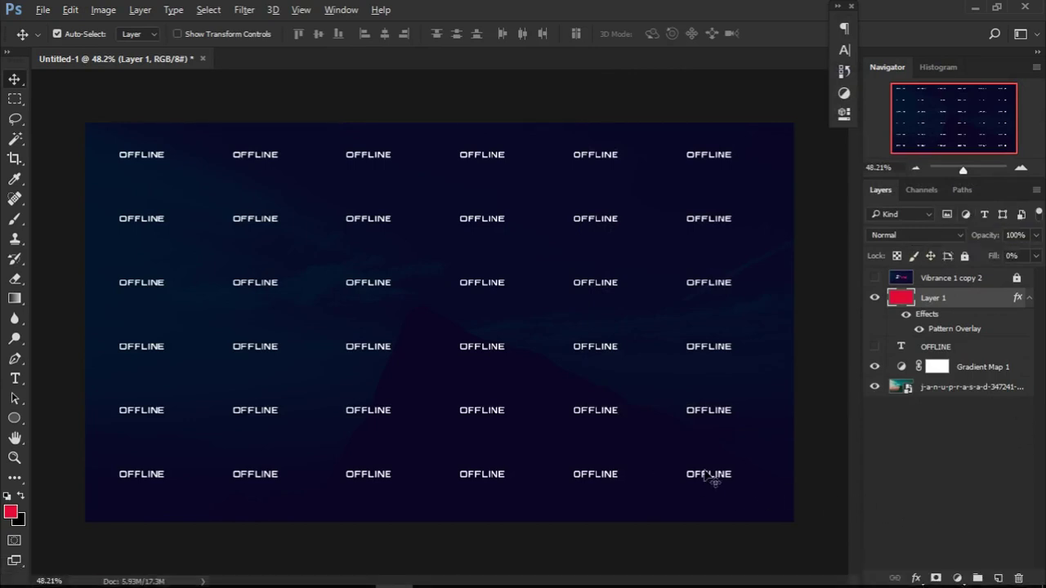
left_click_drag(692, 476, 717, 487)
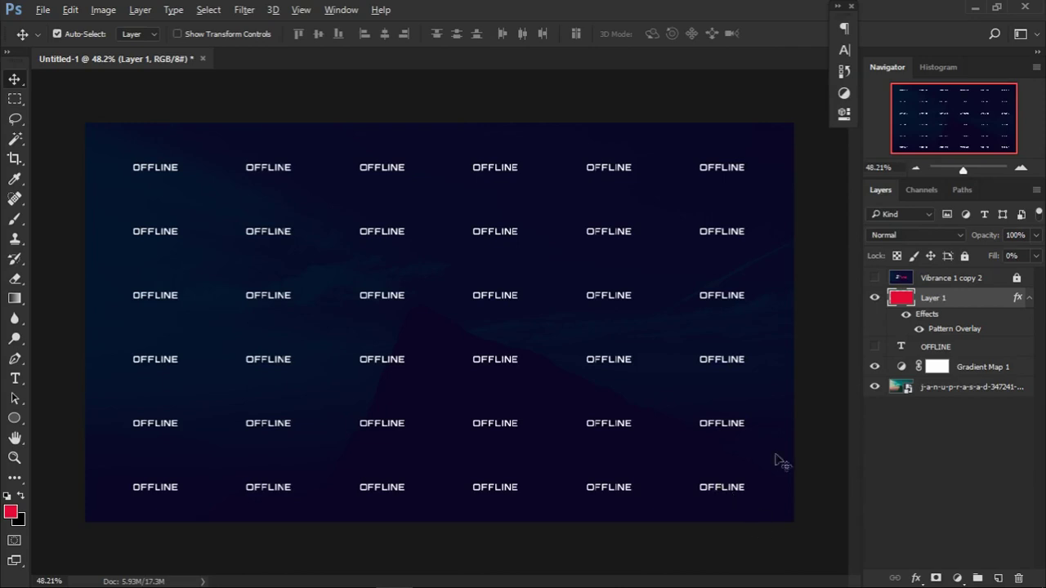
left_click(873, 278)
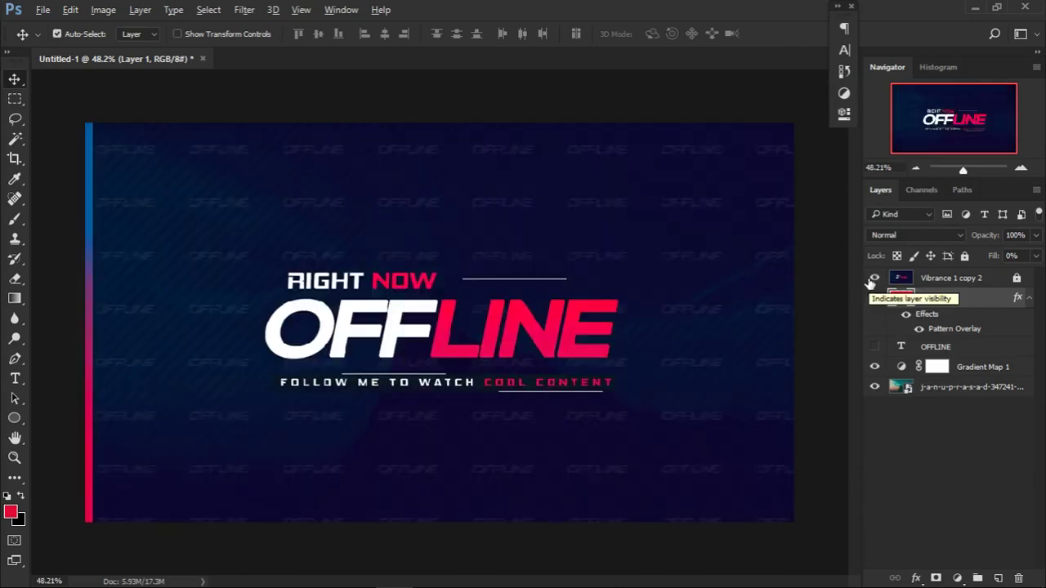
left_click(873, 278)
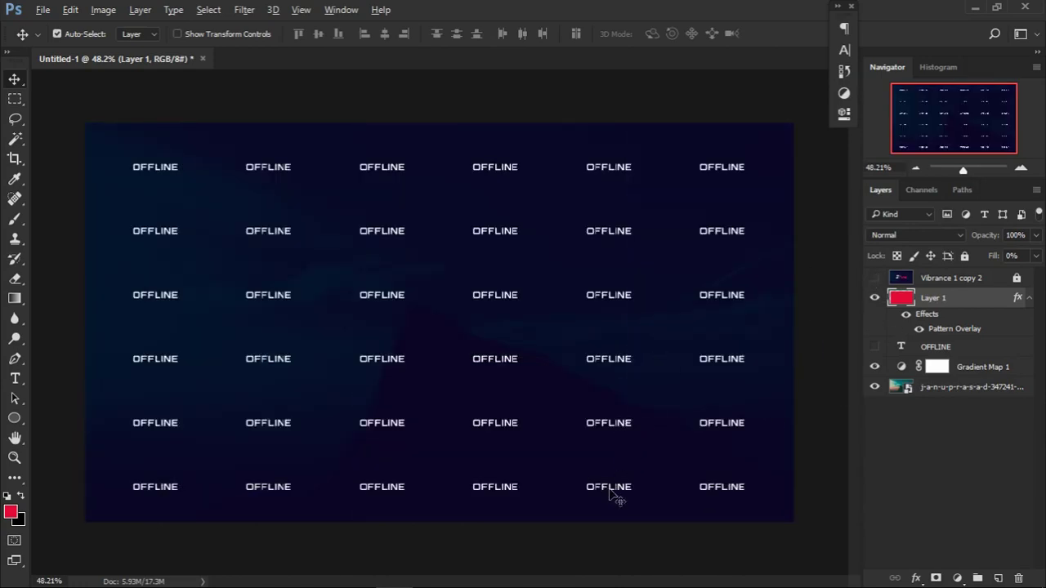
- Rasterize Layer 1's layer style and convert the layer to a smart object
right_click(981, 300)
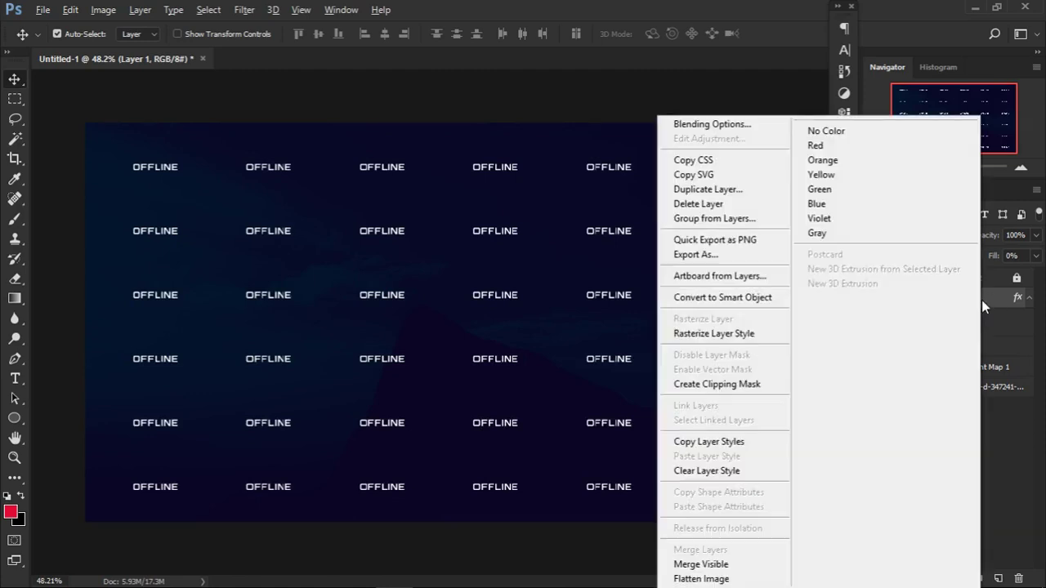
left_click(771, 333)
left_click(875, 299)
left_click(875, 299)
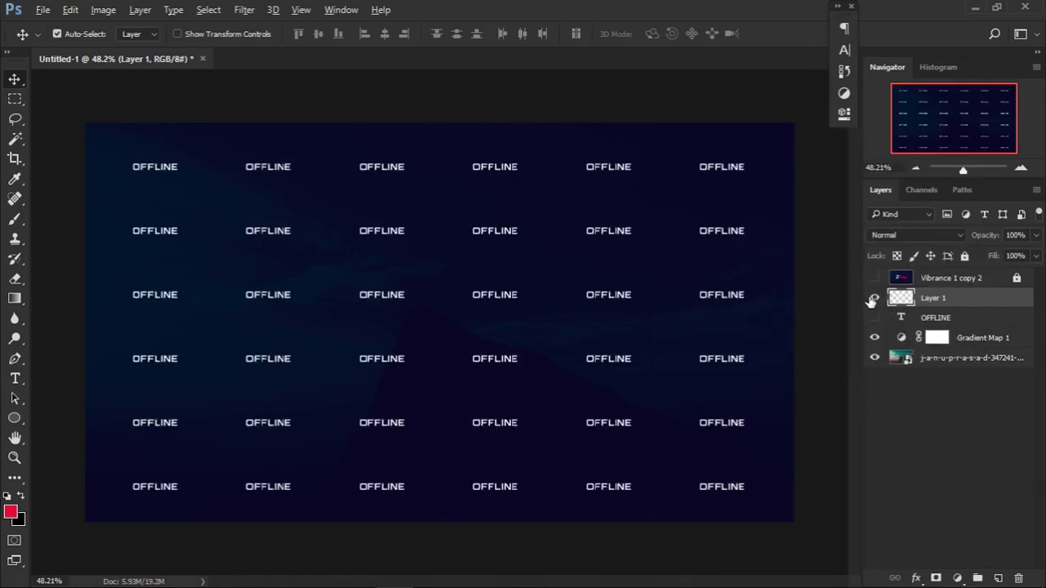
left_click(243, 10)
left_click(957, 299)
right_click(958, 296)
left_click(699, 297)
left_click(244, 10)
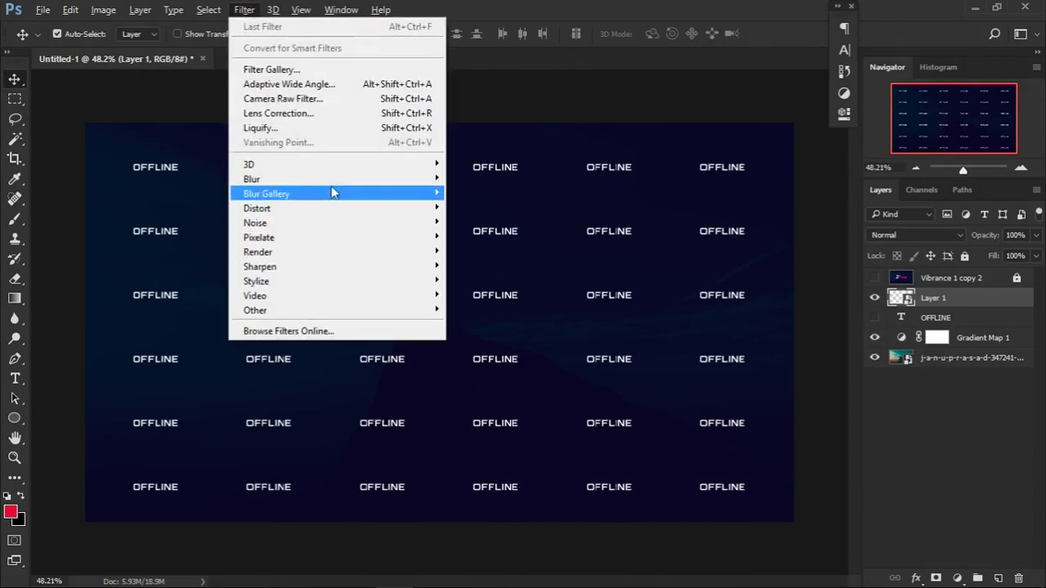
mouse_move(421, 179)
left_click(478, 237)
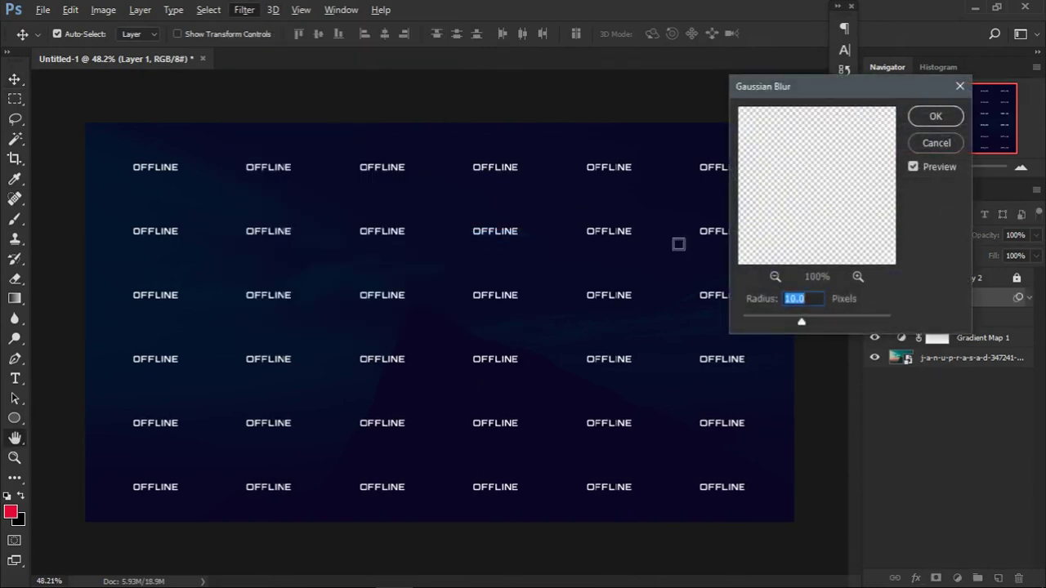
- Start a Motion Blur filter on Layer 1 with its distance set to 10 pixels
left_click(244, 10)
mouse_move(372, 186)
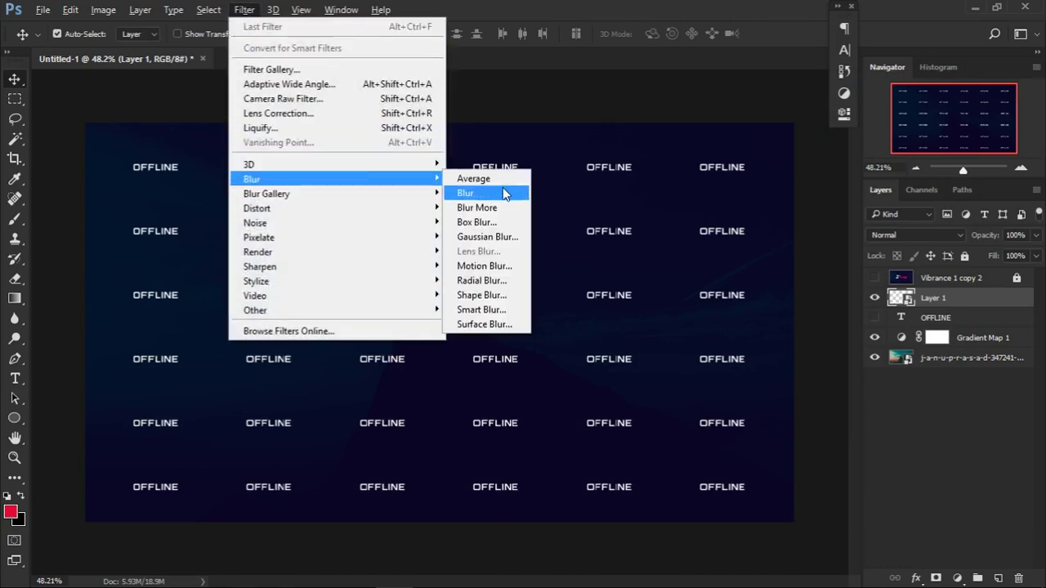
left_click(483, 266)
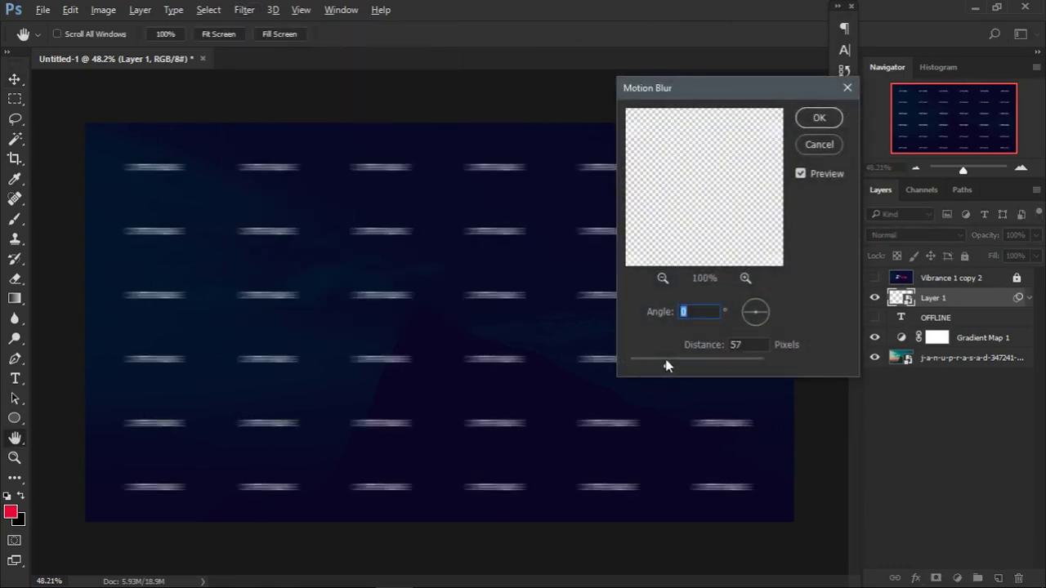
key("Tab")
type("10")
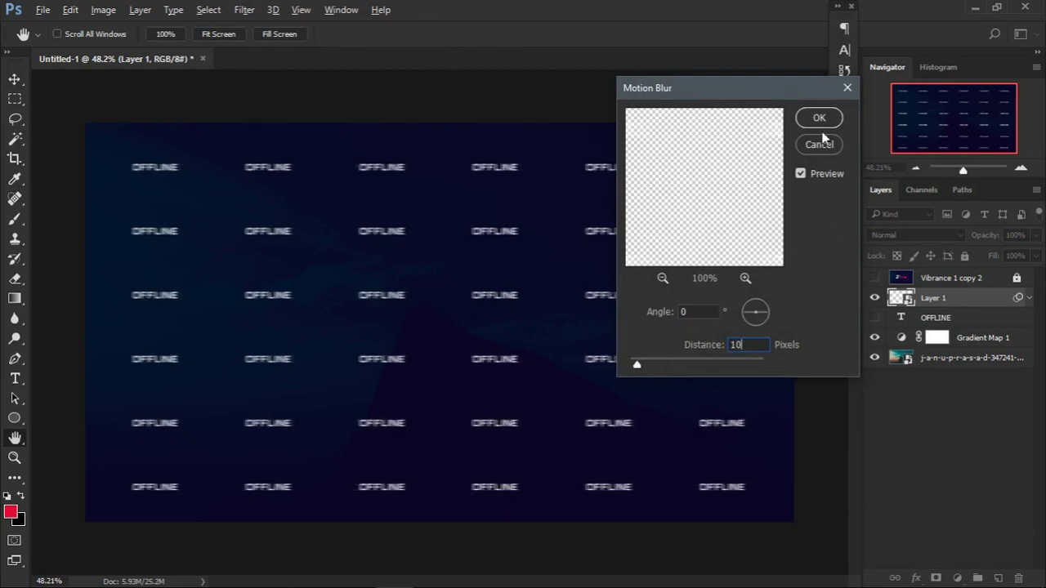
- Try much longer Motion Blur distances on the OFFLINE pattern, such as 351 pixels
left_click(720, 365)
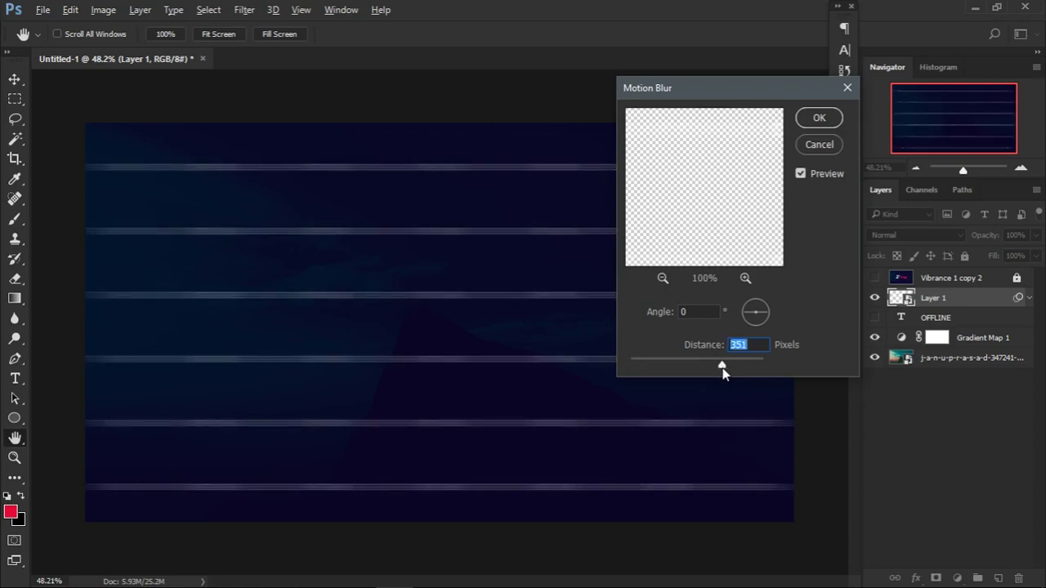
left_click_drag(722, 367, 756, 367)
key("ctrl+z")
left_click_drag(664, 366, 689, 367)
key("ctrl+z")
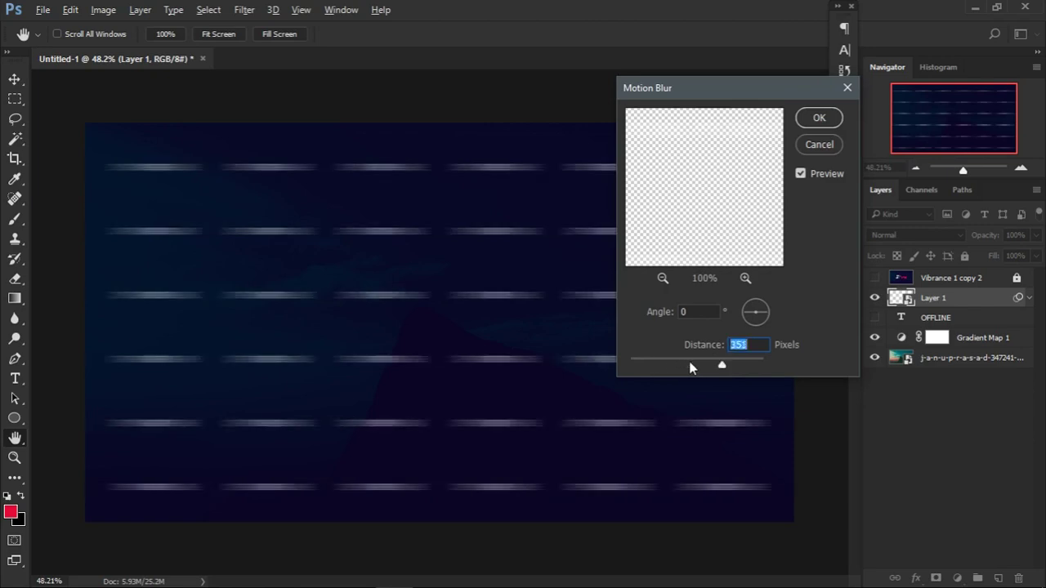
- Set the Motion Blur distance back to 10 pixels and apply the filter to Layer 1
type("10")
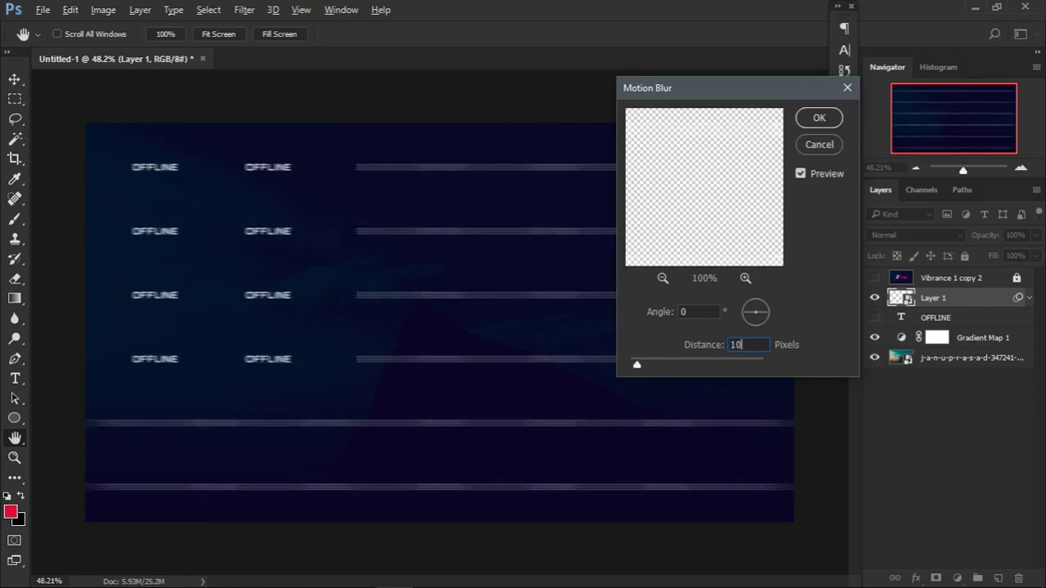
left_click(817, 119)
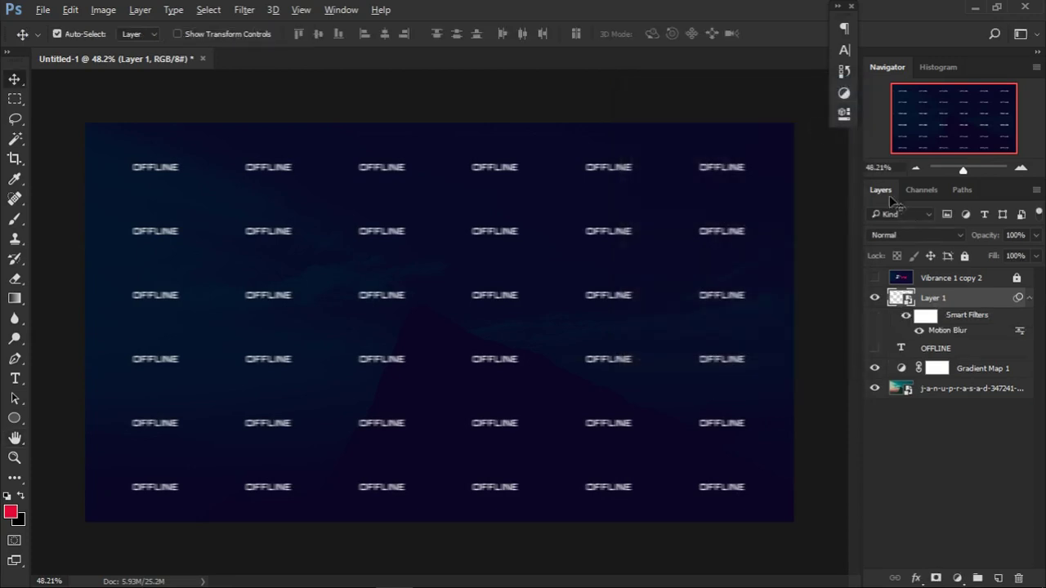
double_click(960, 337)
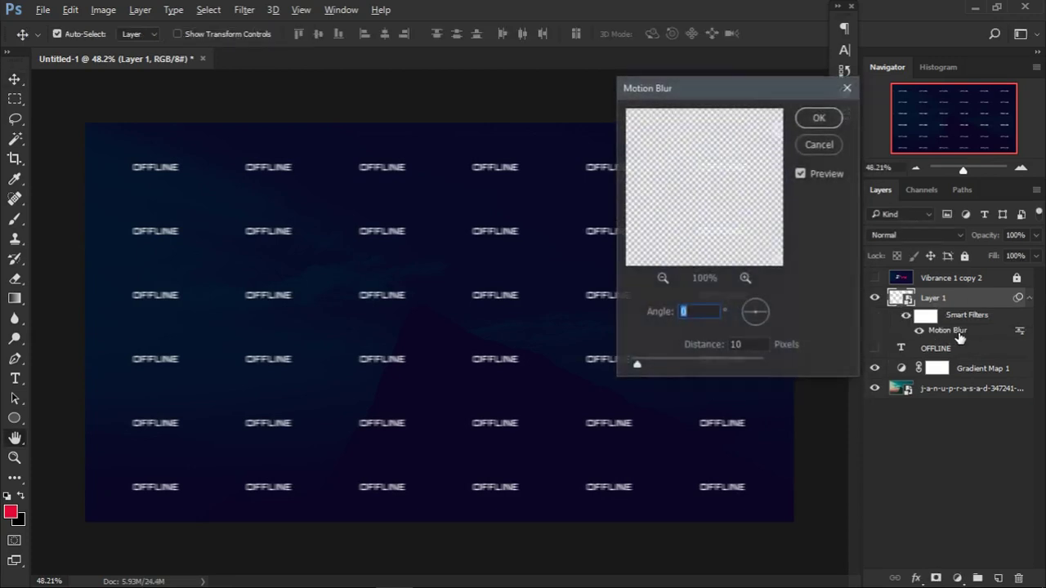
mouse_move(635, 365)
left_mouse_down()
mouse_move(688, 366)
mouse_move(635, 365)
left_mouse_up()
left_click(818, 144)
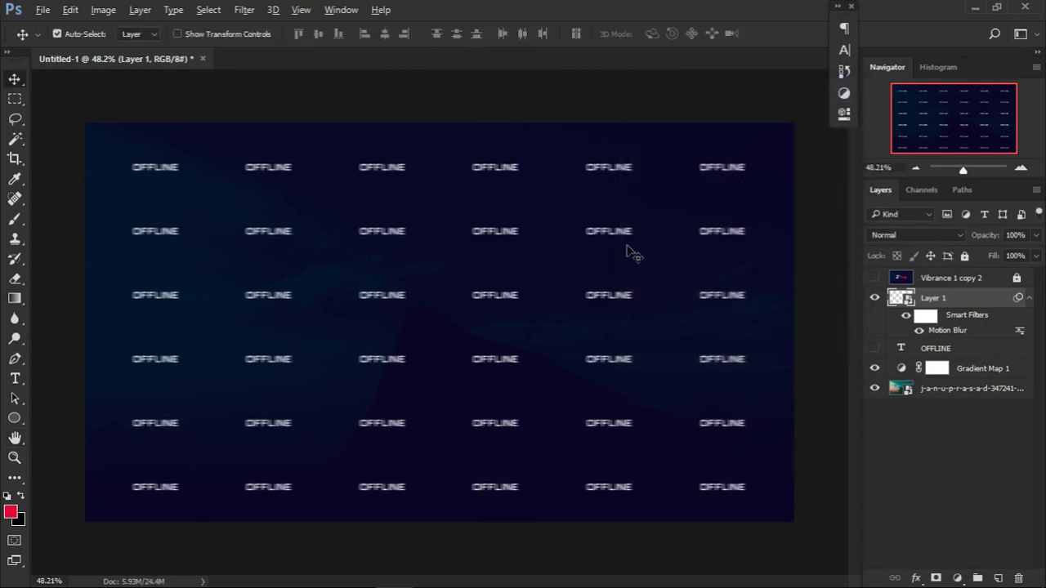
- Compare the blurred pattern with the finished design and reduce Layer 1's opacity to 25%
left_click(874, 278)
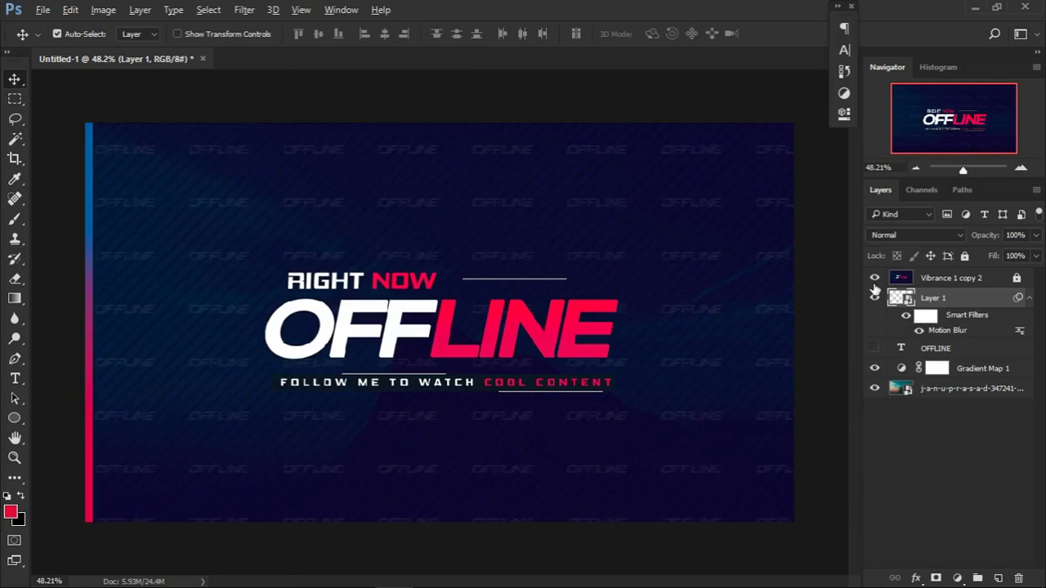
left_click(874, 280)
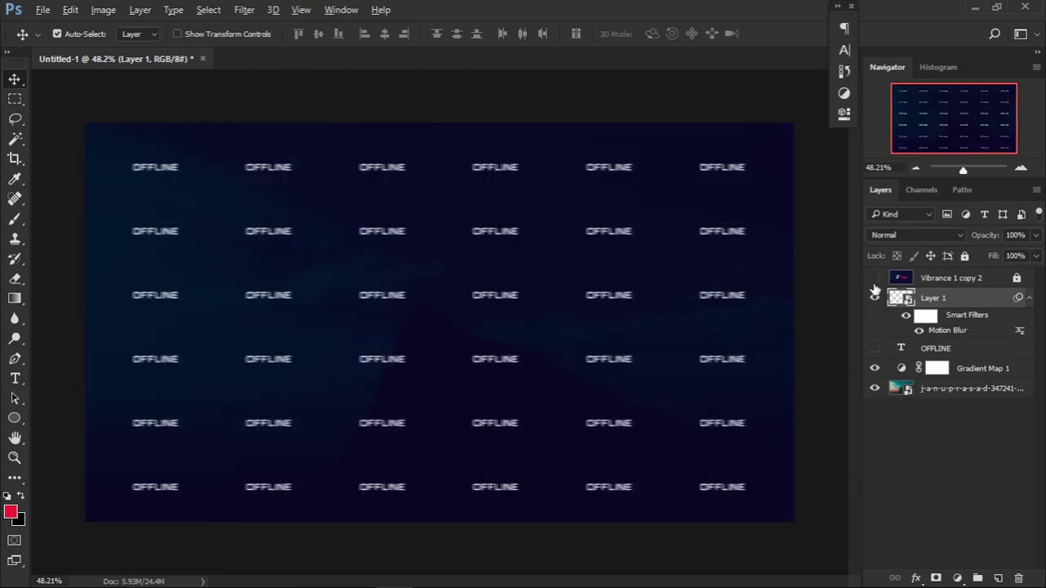
left_click(874, 278)
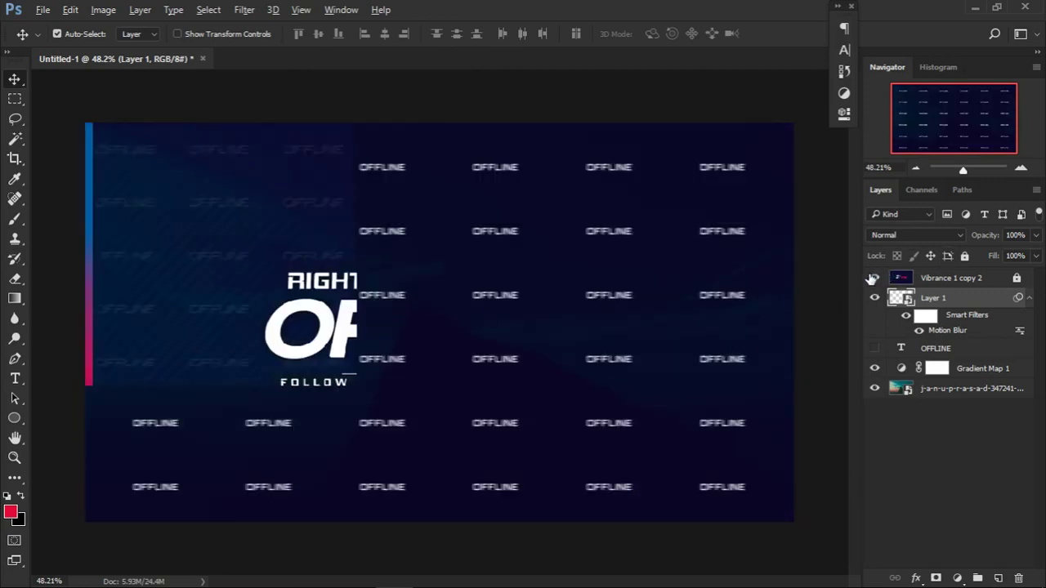
left_click(874, 278)
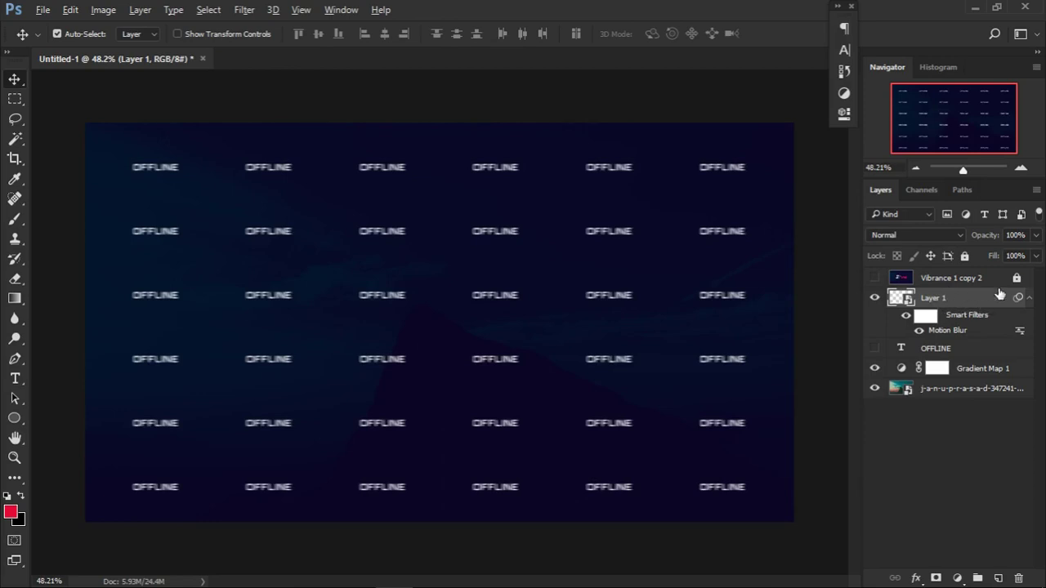
left_click(1034, 236)
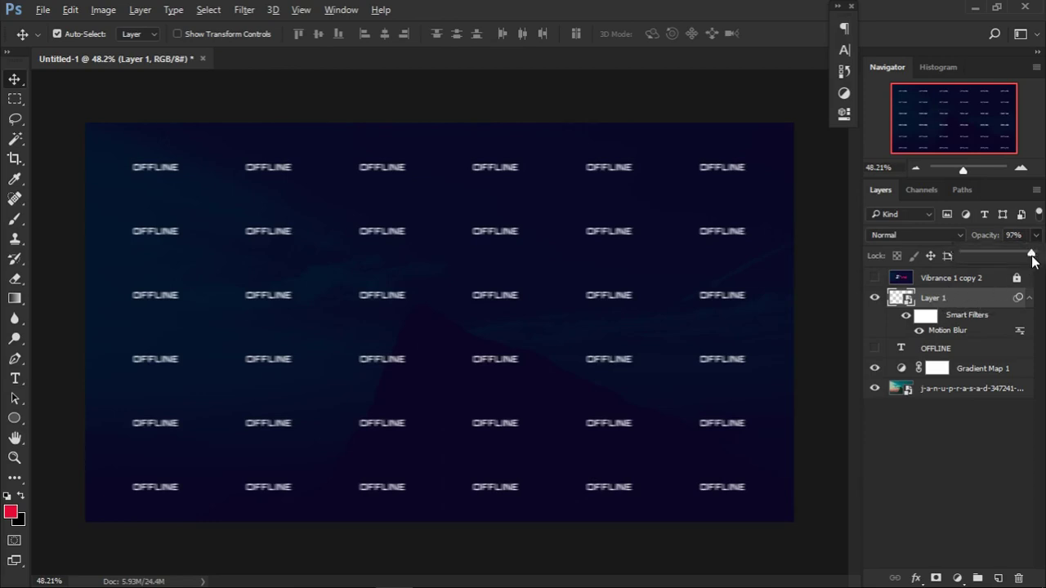
left_click_drag(991, 254, 978, 257)
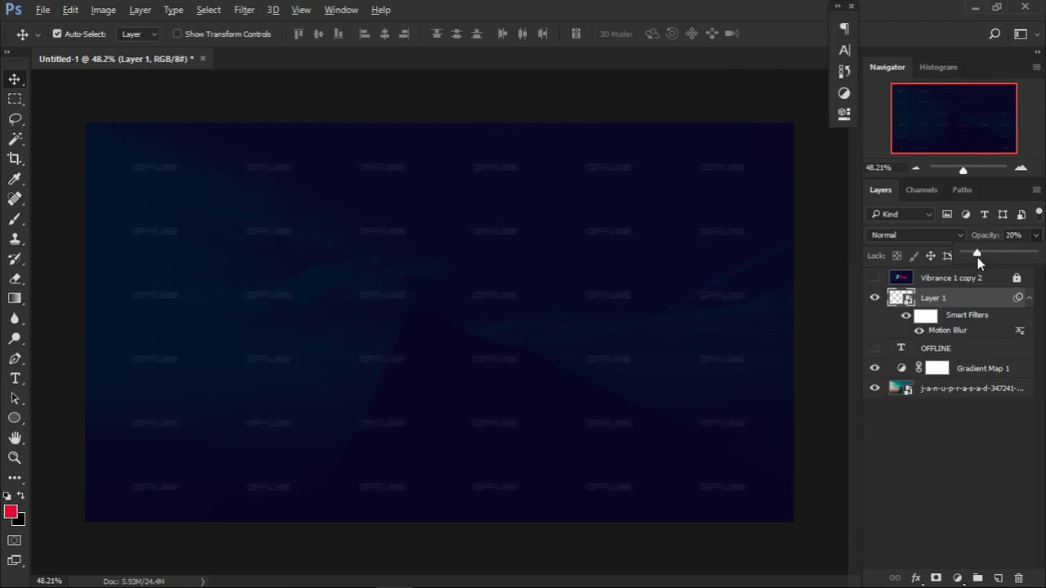
left_click(923, 446)
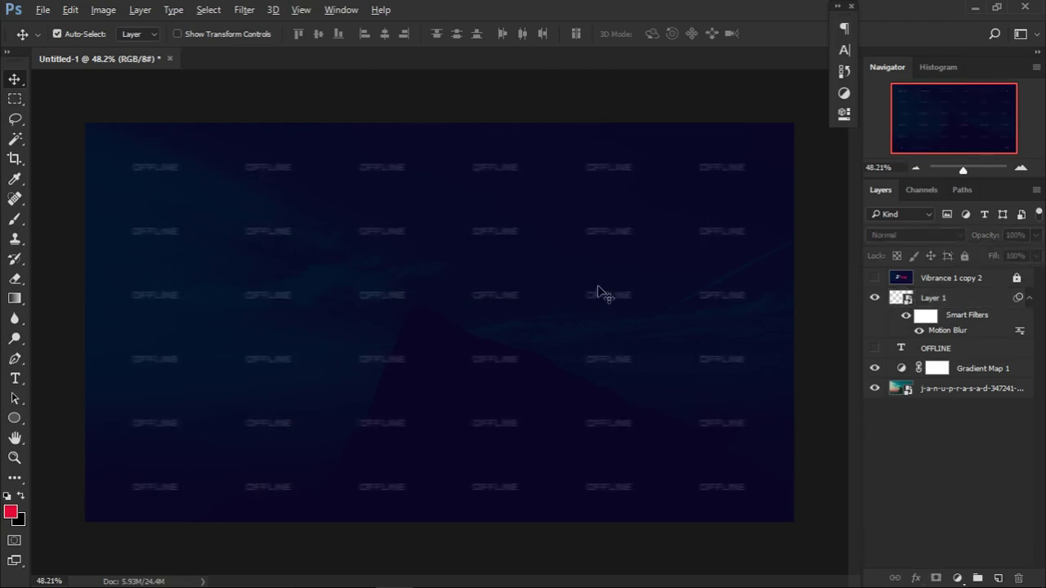
left_click(950, 299)
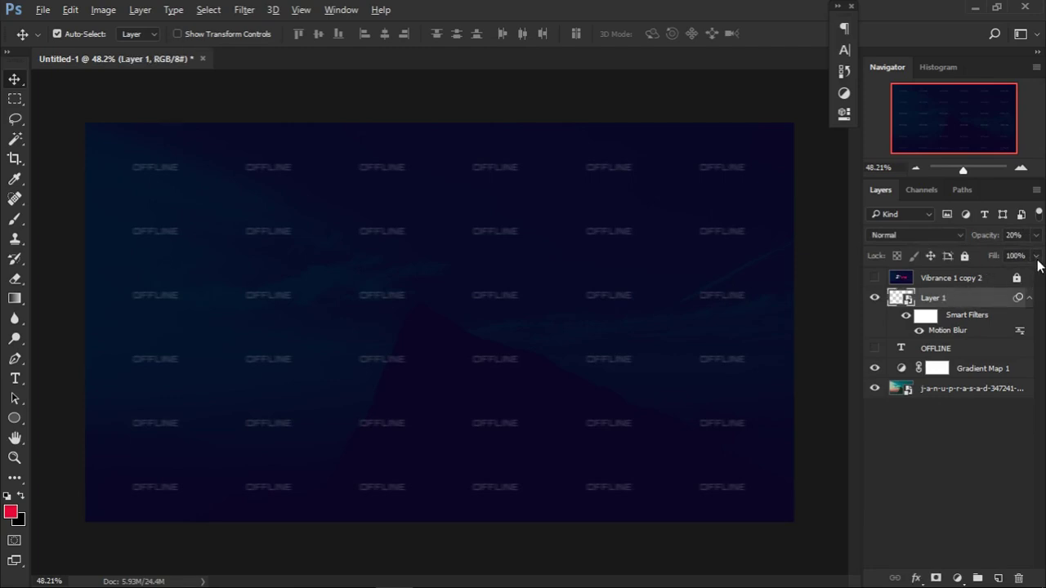
left_click(1013, 234)
type("25")
- Compare the faded OFFLINE pattern with the Vibrance 1 copy 2 reference, examining its diagonal stripes, title text and thin lines, and leave the reference hidden
scroll(768, 264, "up", 1)
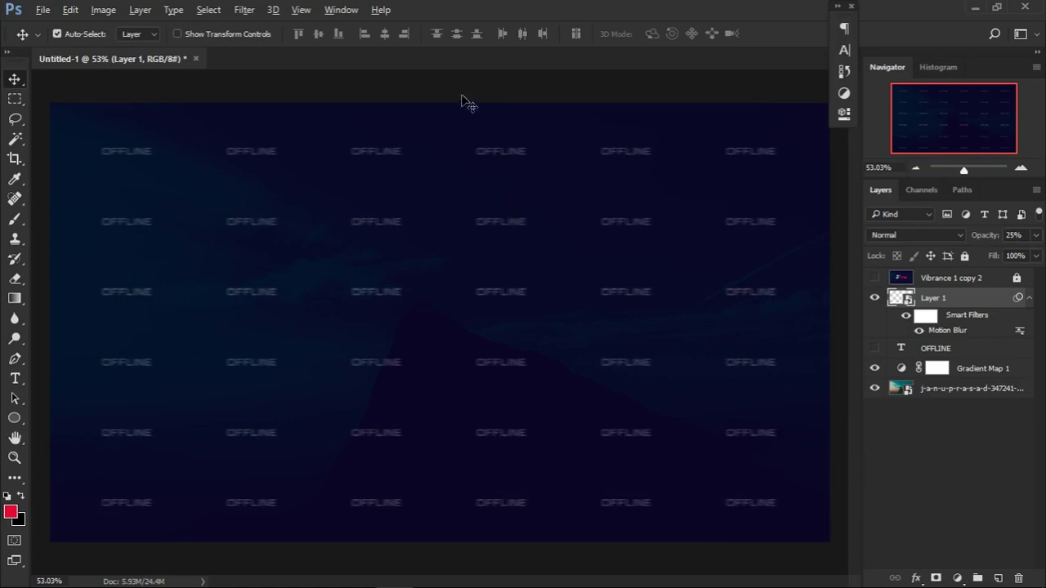
left_click(872, 278)
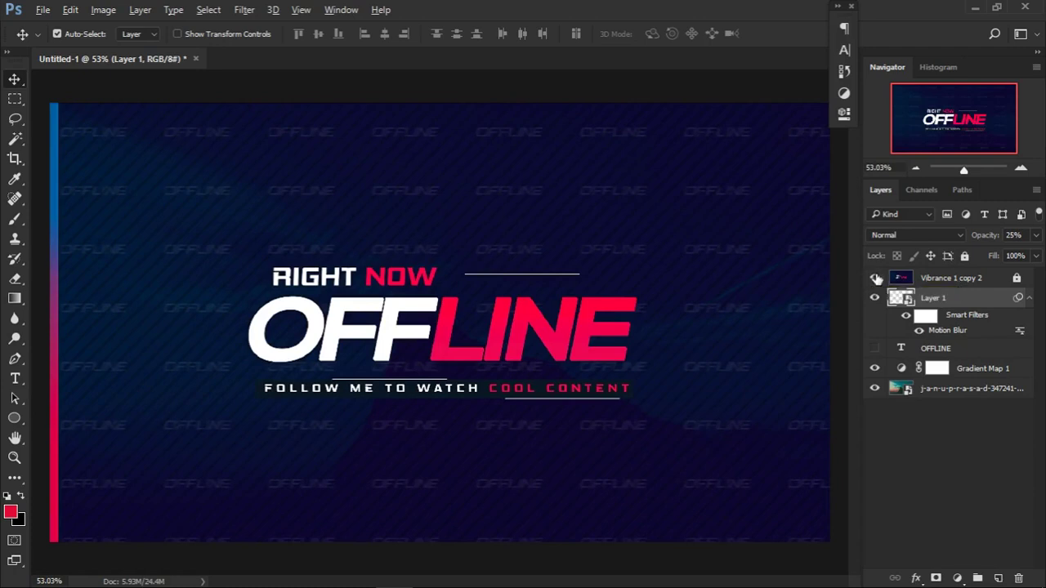
left_click(875, 279)
left_click(873, 284)
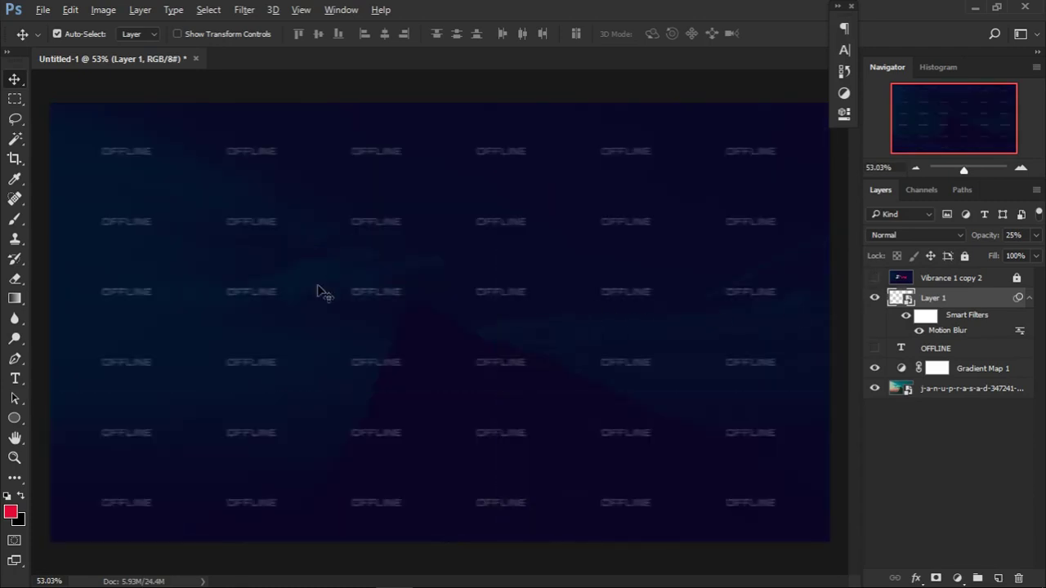
left_click(875, 279)
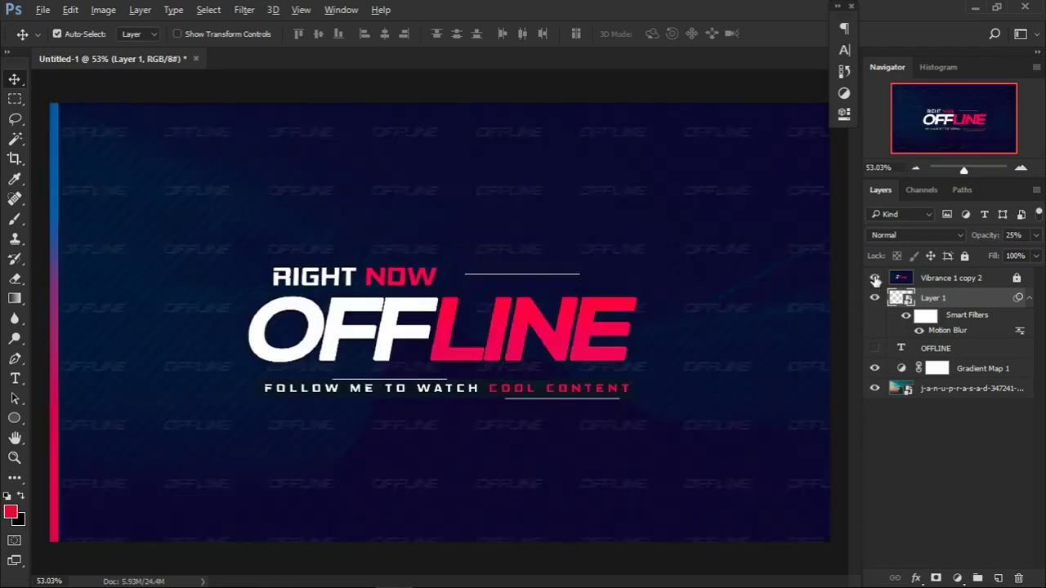
left_click(875, 279)
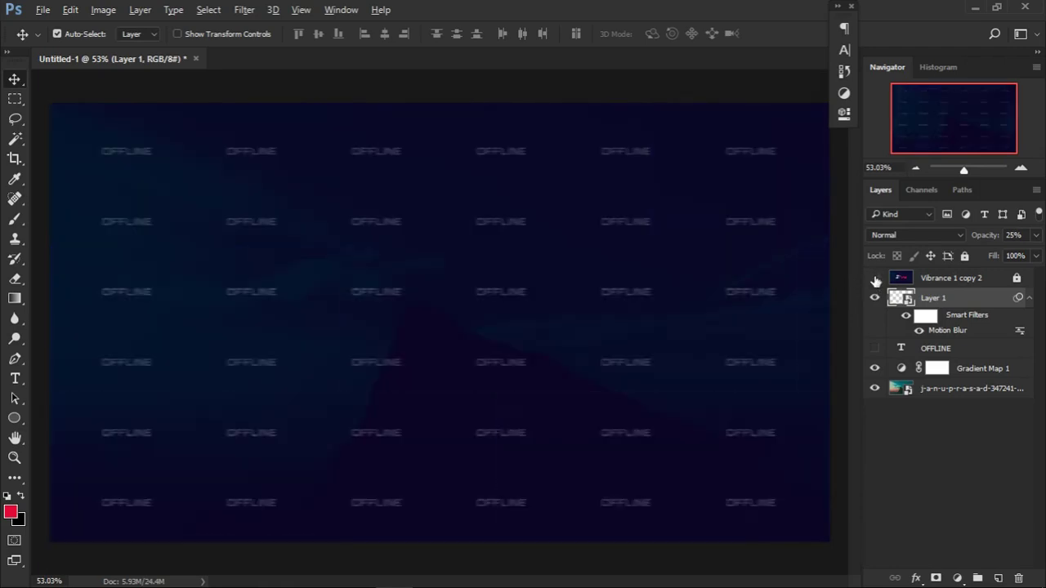
left_click(875, 279)
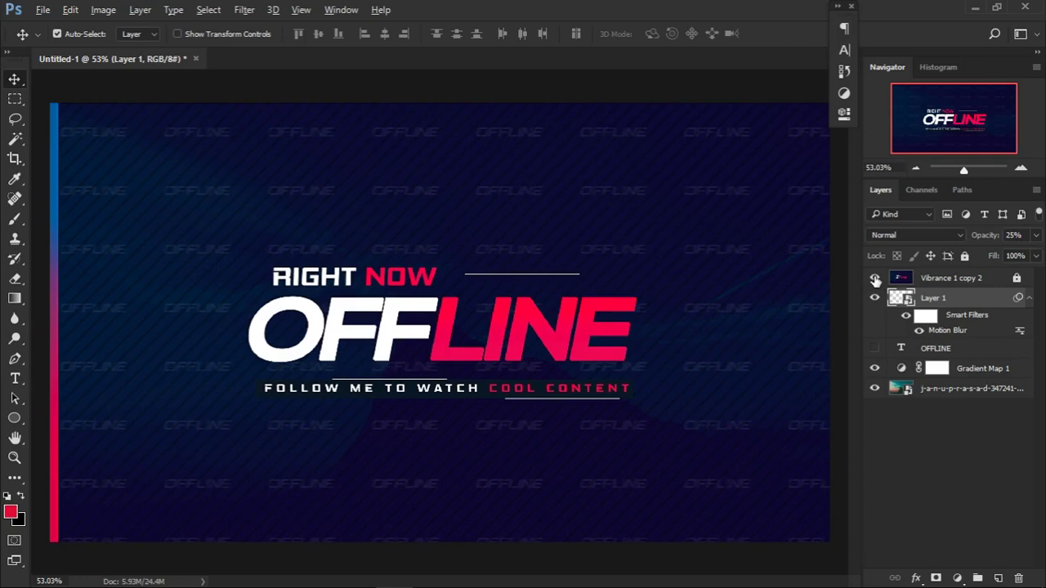
left_click(875, 280)
left_click(875, 279)
scroll(670, 427, "up", 2)
scroll(670, 426, "up", 1)
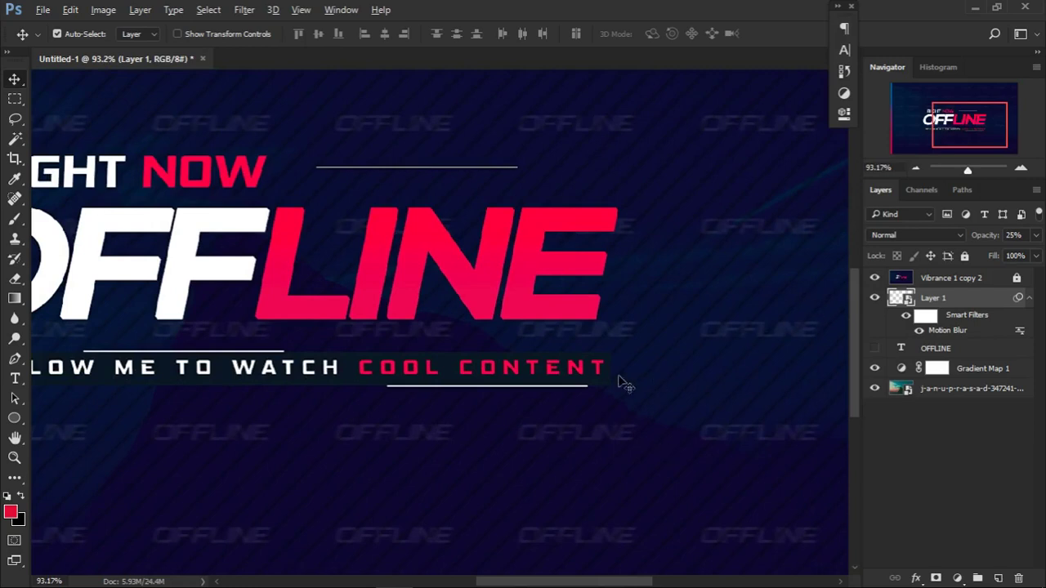
scroll(648, 397, "down", 3)
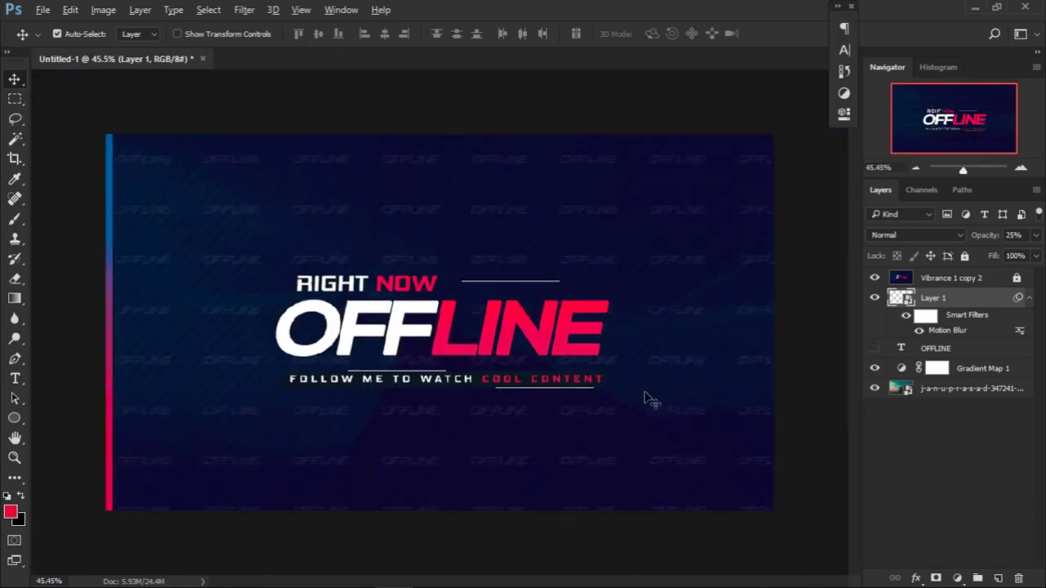
left_click(874, 278)
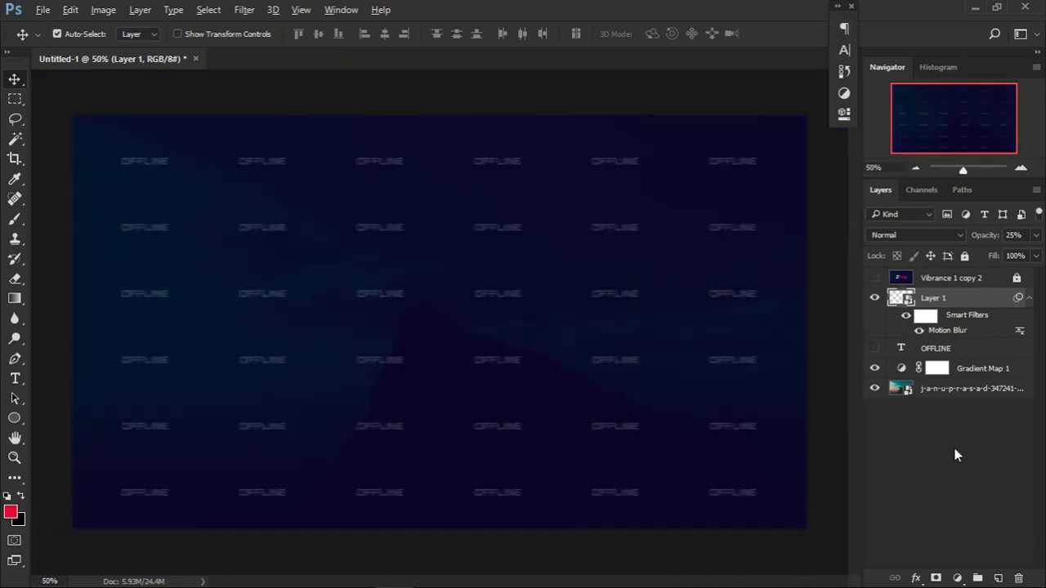
- Add a new layer above Layer 1, fill it with the red foreground colour and reduce its Fill to 0%
left_click(997, 578)
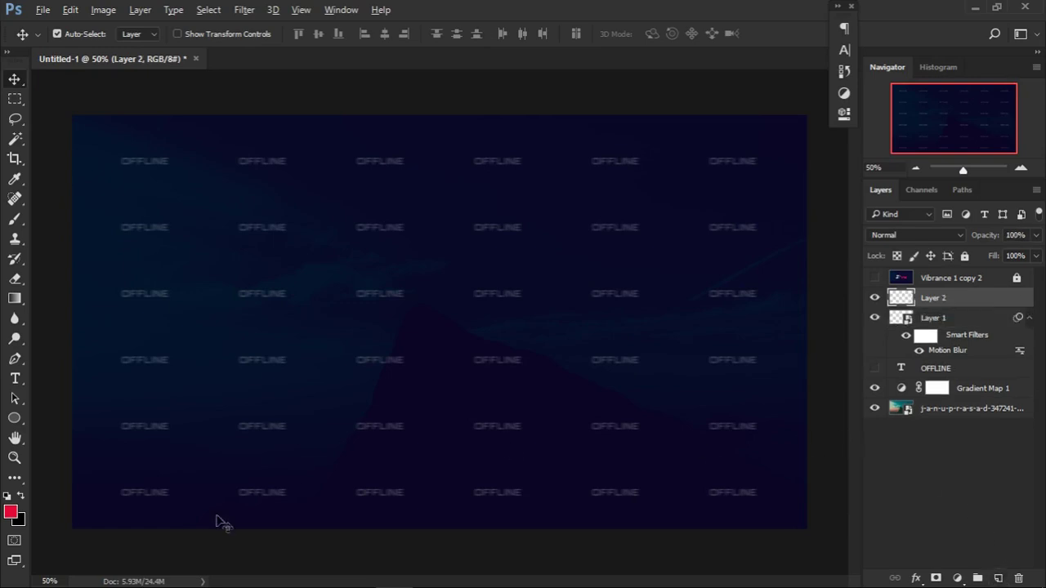
key("alt+BackSpace")
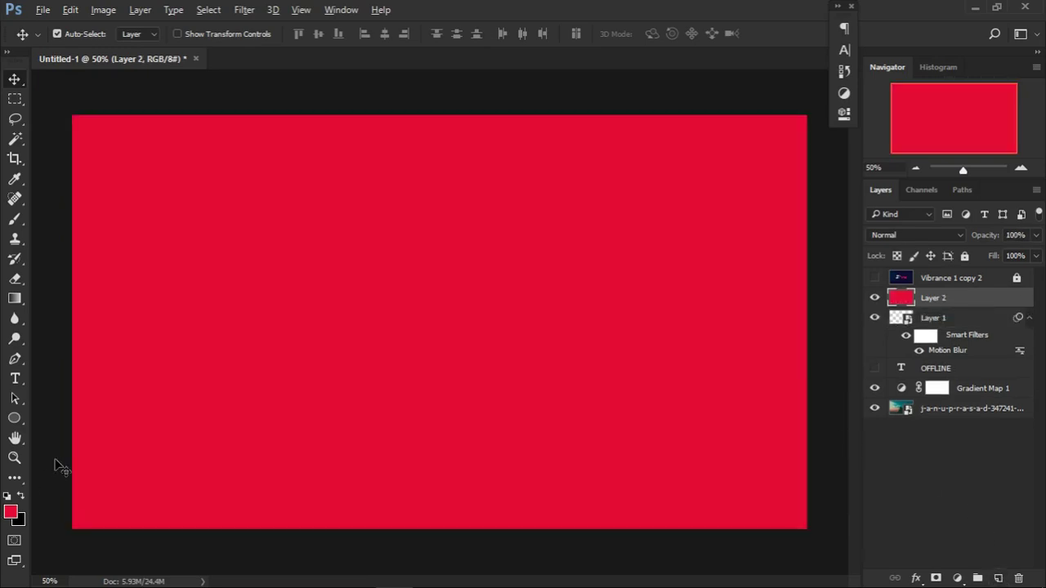
left_click(1035, 255)
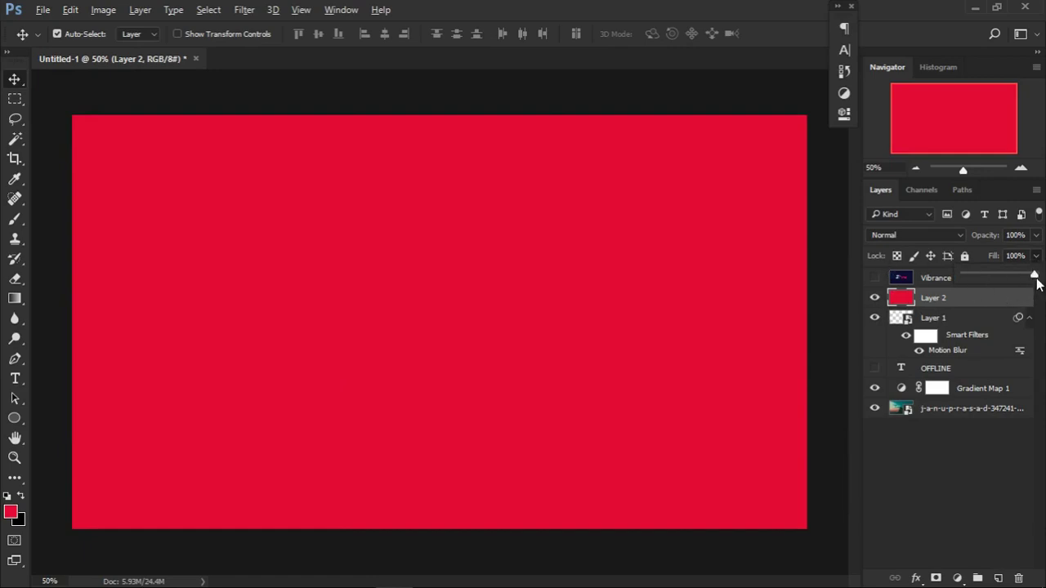
left_click_drag(1034, 275, 913, 262)
- Add a Pattern Overlay style to Layer 2 using the diagonal line pattern
double_click(997, 300)
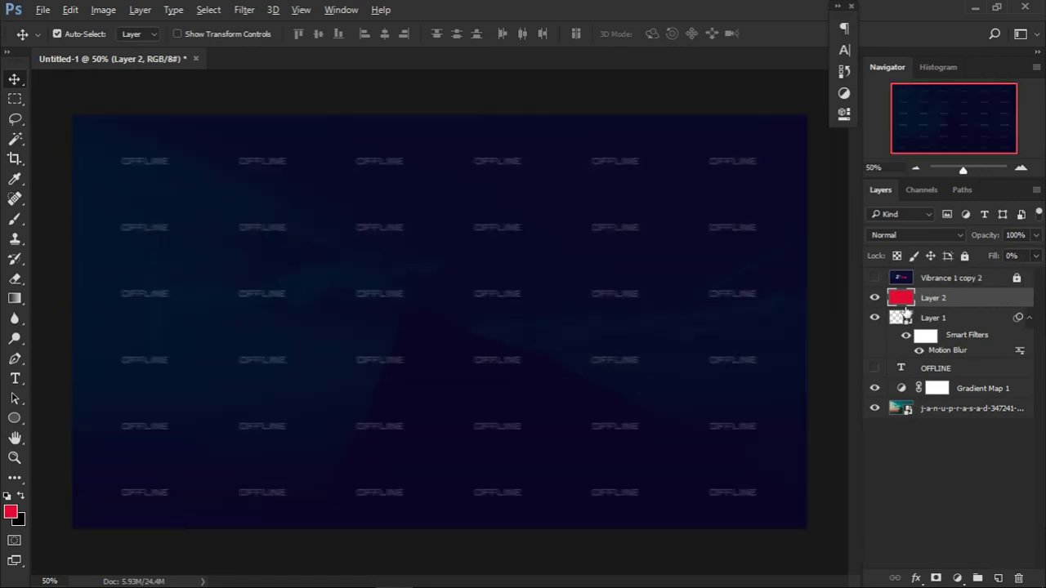
left_click_drag(505, 67, 660, 77)
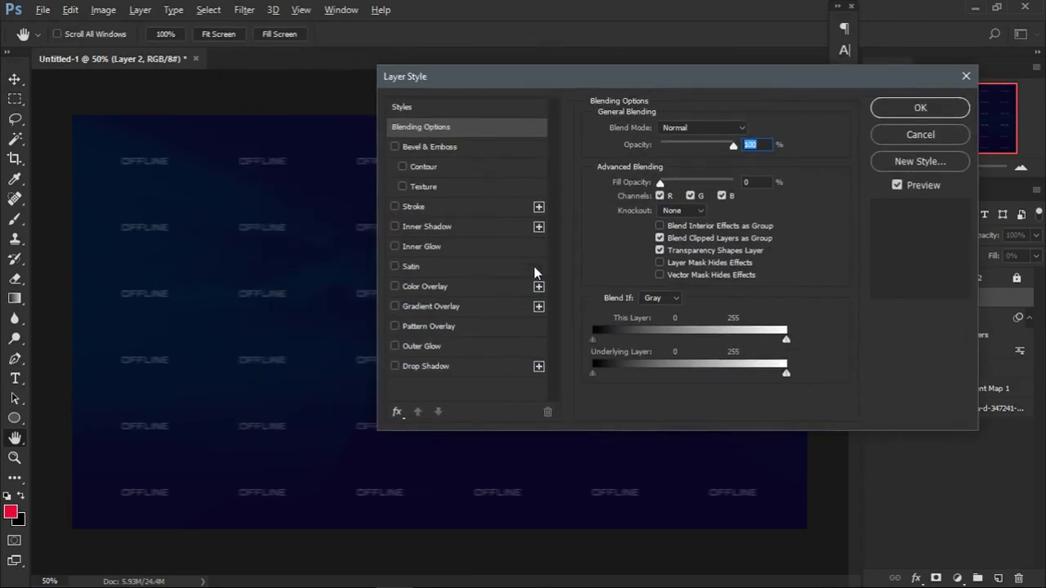
left_click(464, 325)
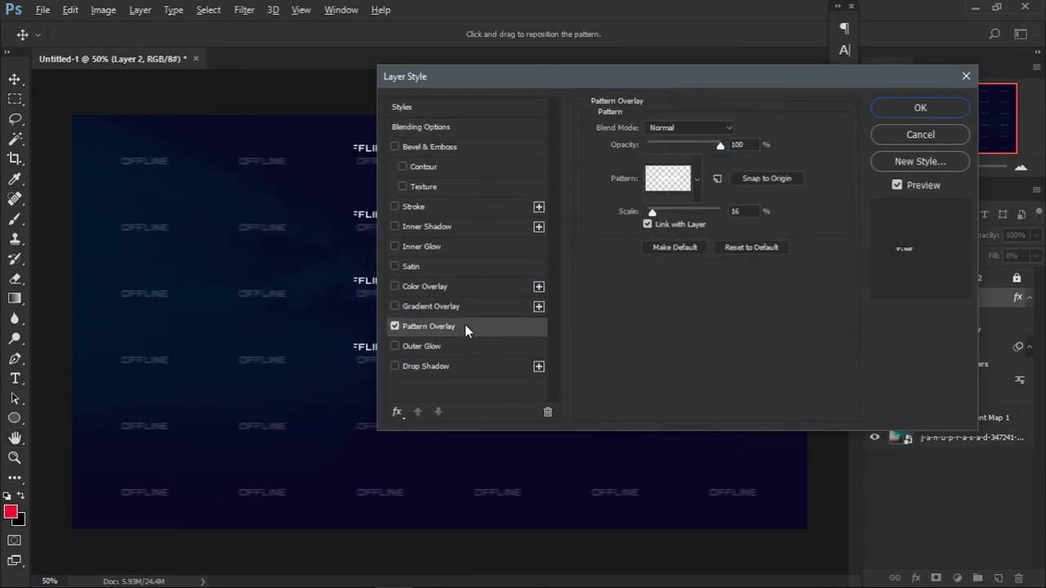
left_click(663, 190)
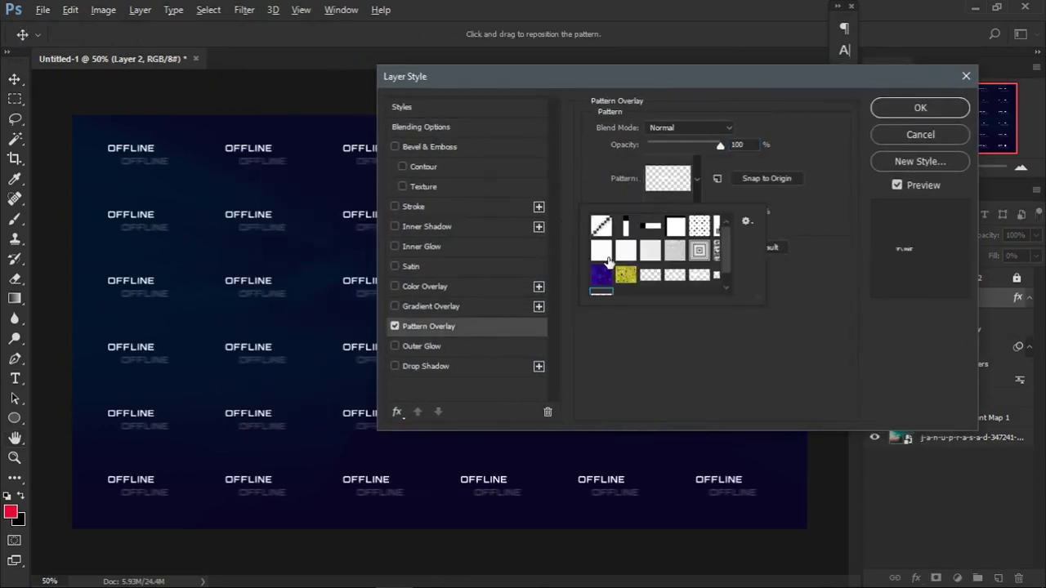
left_click(601, 227)
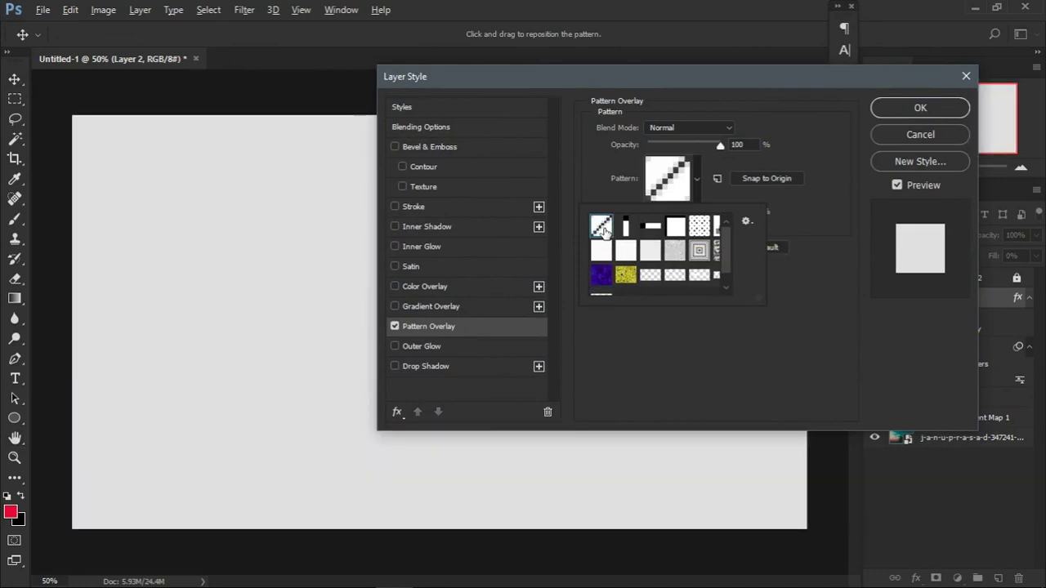
left_click(682, 374)
- Enlarge the diagonal line pattern by setting the overlay's scale to 260%
left_click_drag(652, 214, 688, 218)
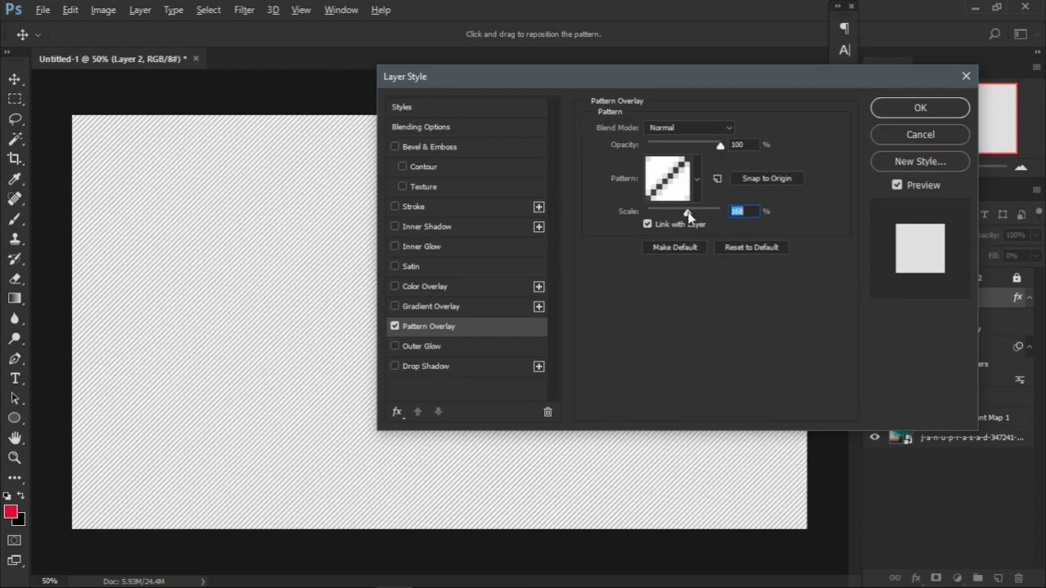
left_click_drag(689, 216, 694, 217)
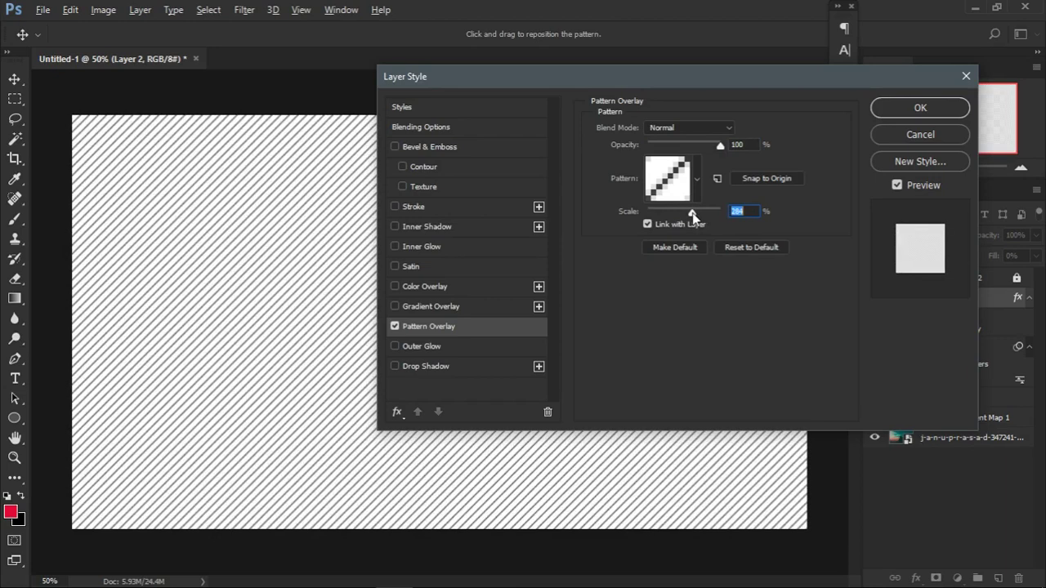
left_click(748, 212)
key("BackSpace")
key("BackSpace")
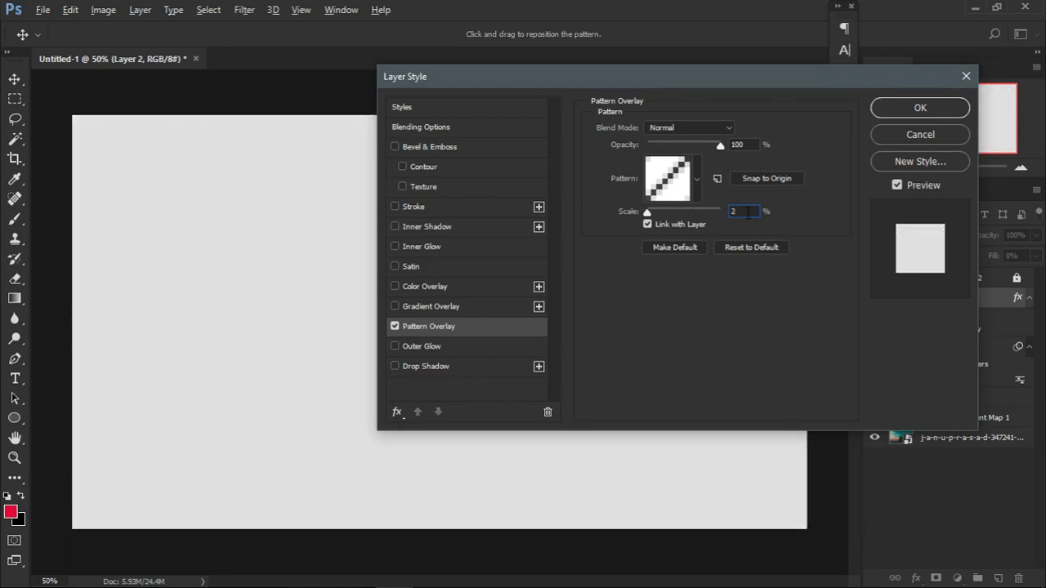
type("50")
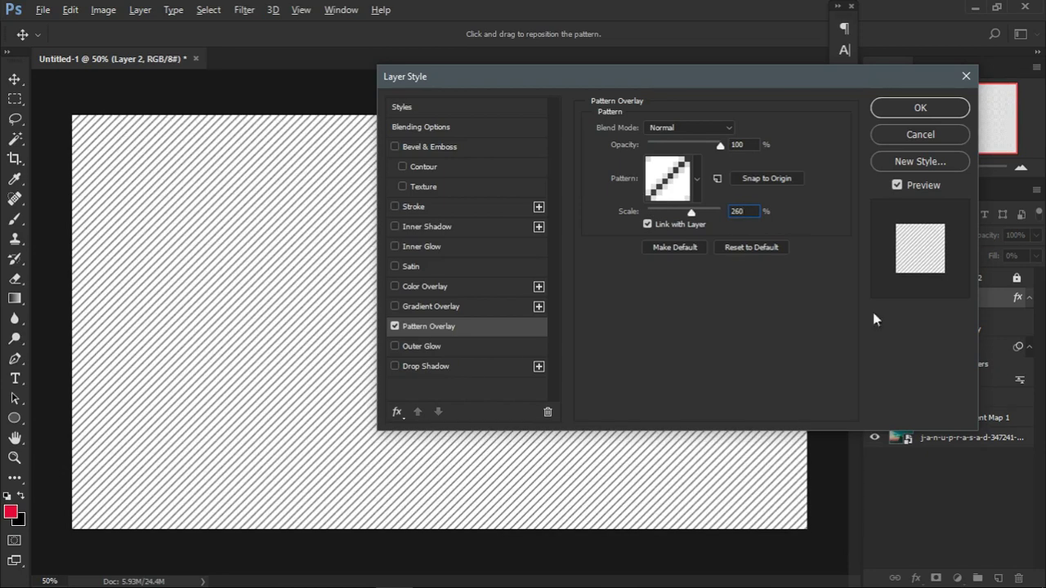
- Try Color Dodge, Subtract and the modes back through Pin Light to Lighter Color as the stripe overlay's blend mode
left_click(690, 131)
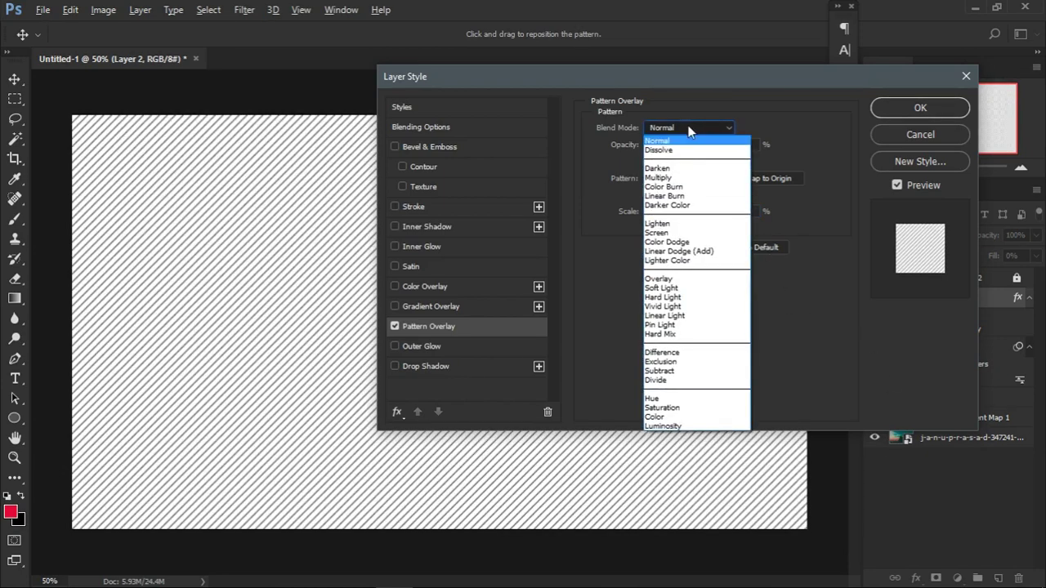
left_click(666, 242)
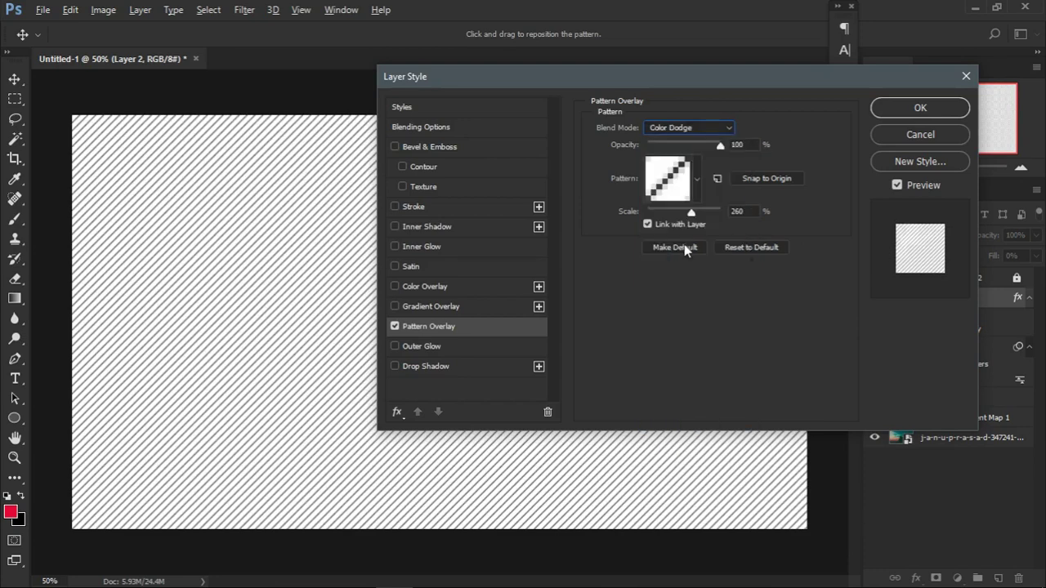
left_click(660, 130)
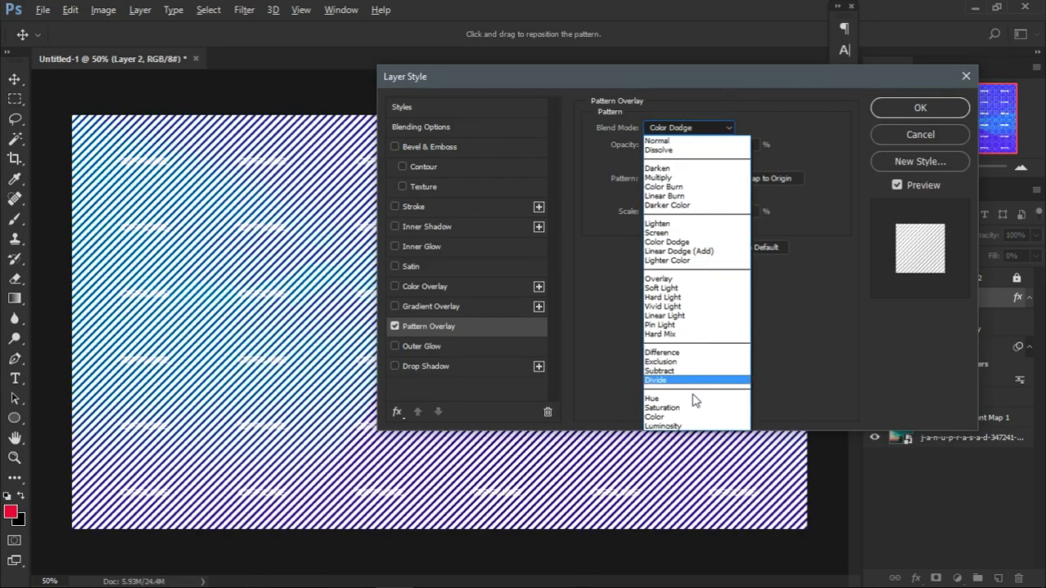
left_click(676, 372)
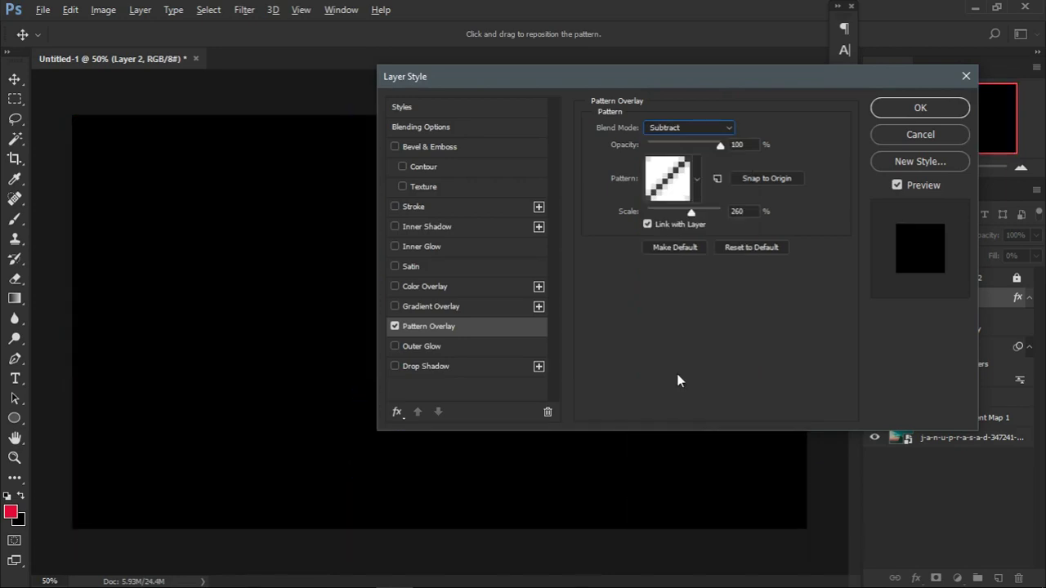
key("Up")
key("Up")
key("Up")
key("Up")
key("Up")
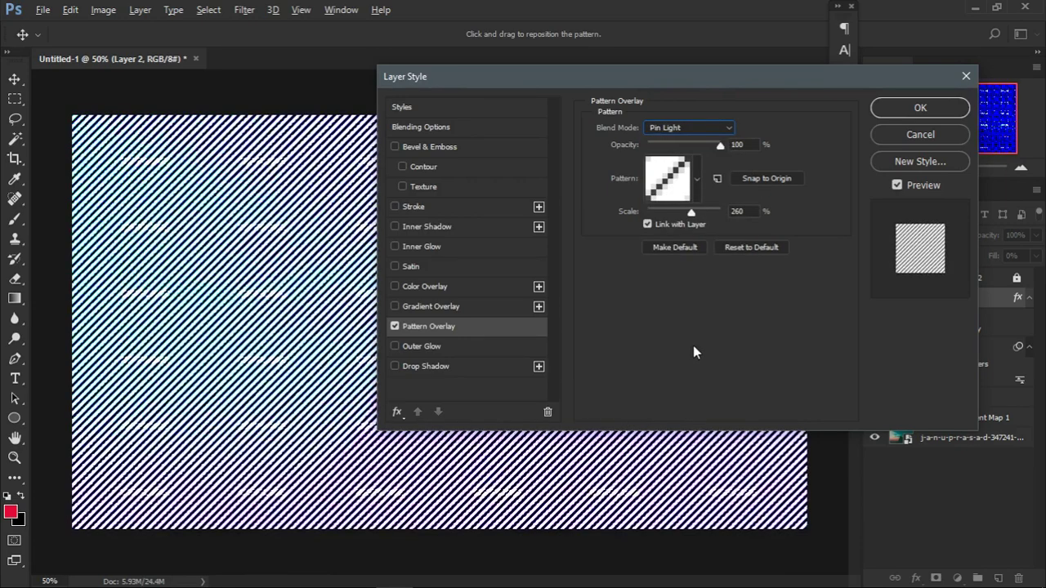
key("Up")
key("Up")
key("Up")
key("Up")
key("Up")
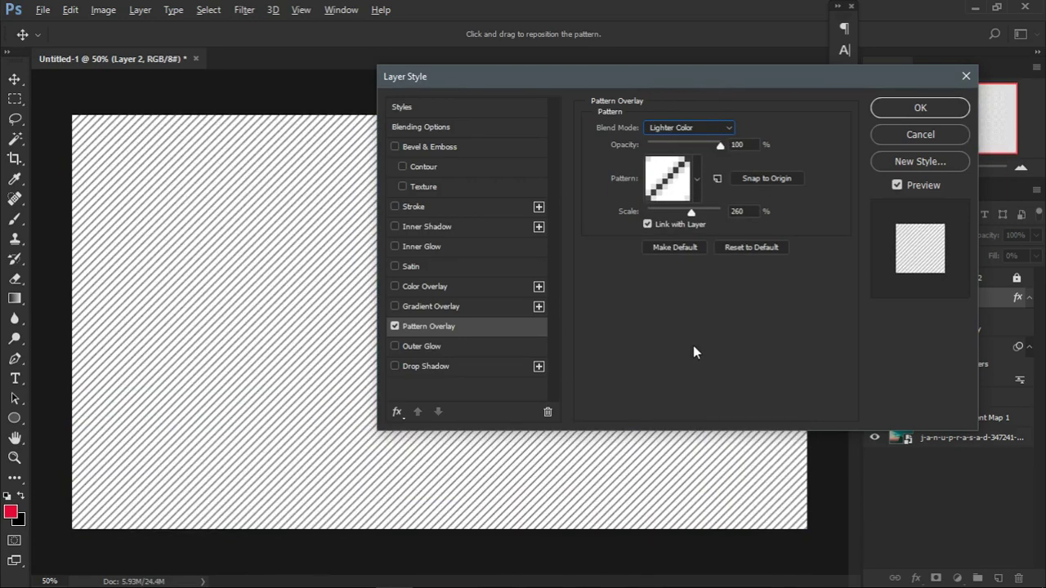
- Cycle through the stripe overlay's blend modes between Color Dodge and Divide, comparing how the stripes blend with the background
key("Down")
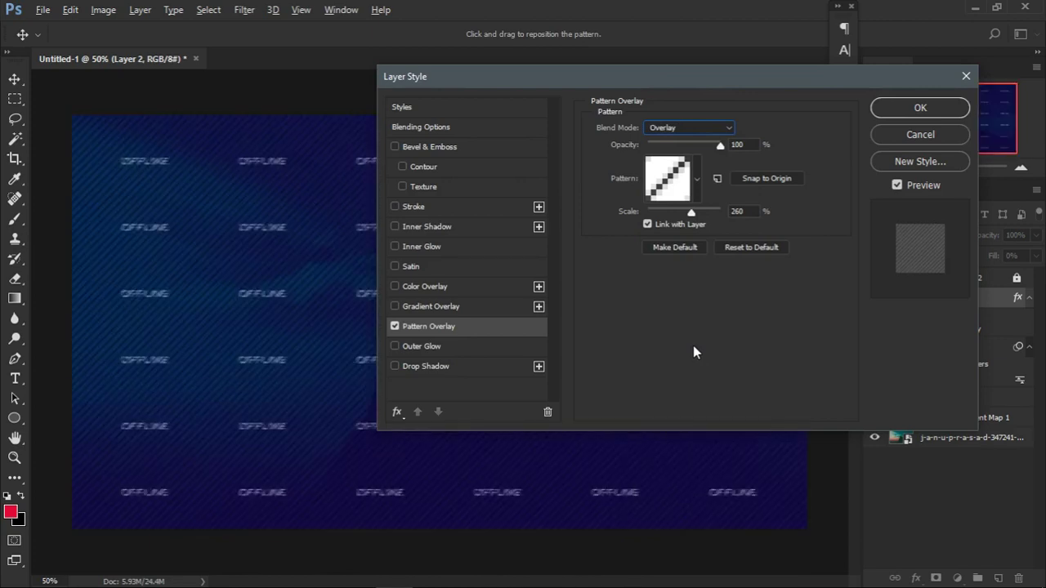
key("Up")
key("Up")
key("Up")
key("Up")
key("Up")
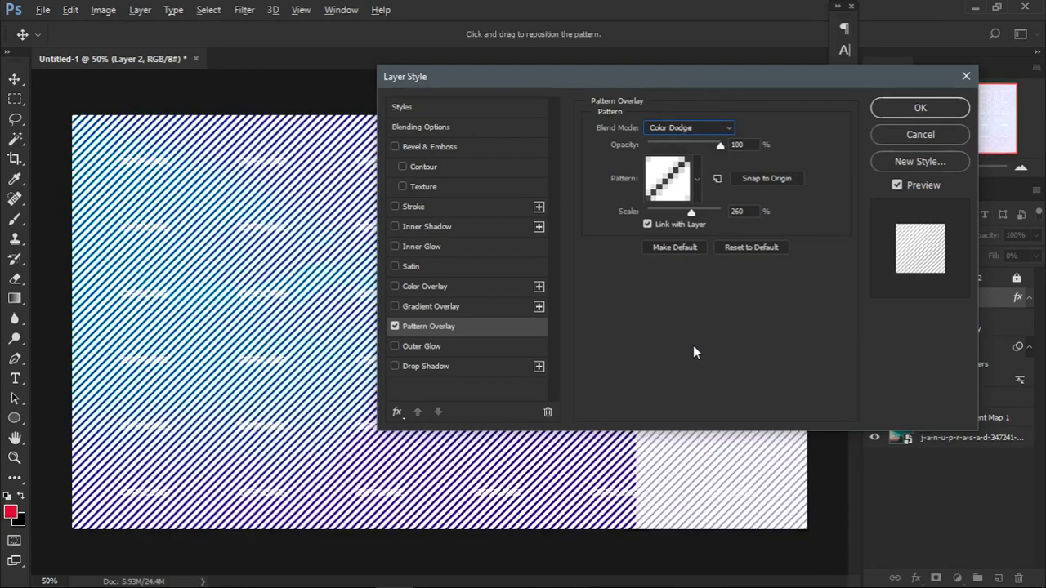
key("Down")
key("Down")
key("Down")
key("Down")
key("Down")
key("Down")
key("Down")
key("Down")
key("Down")
key("Down")
key("Down")
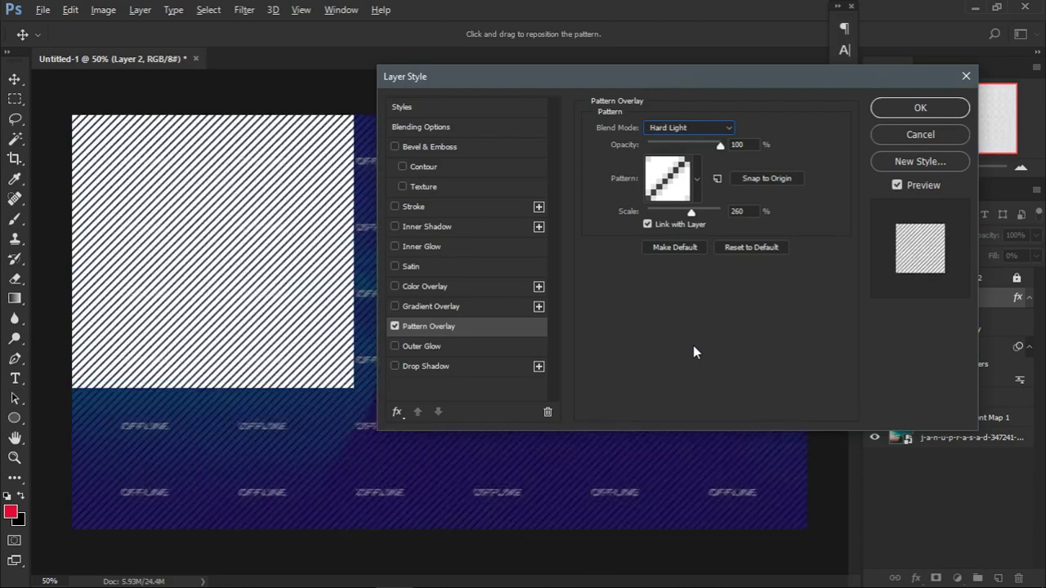
key("Down")
key("Down")
key("Down")
key("Down")
key("Down")
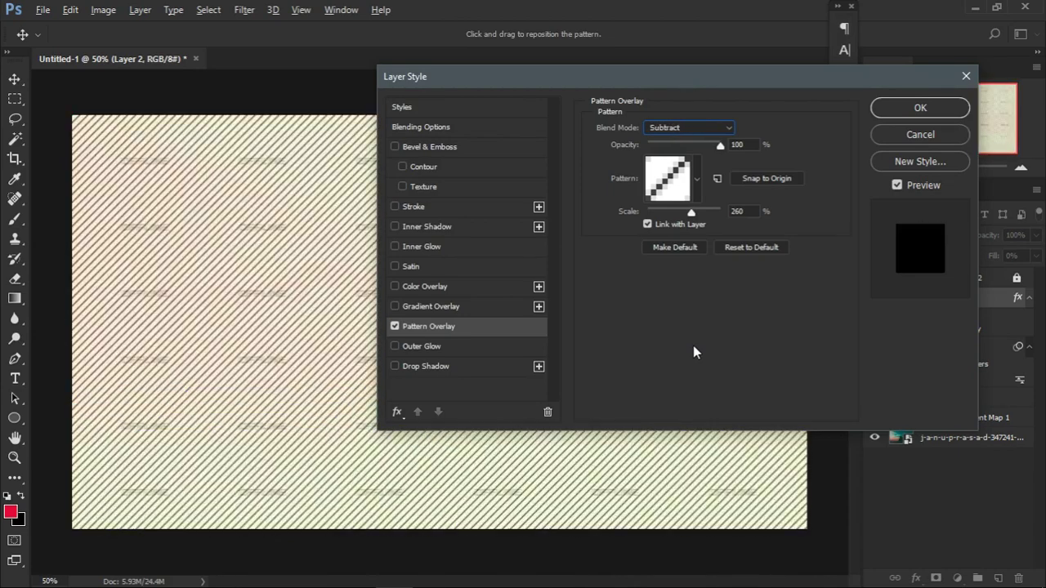
key("Up")
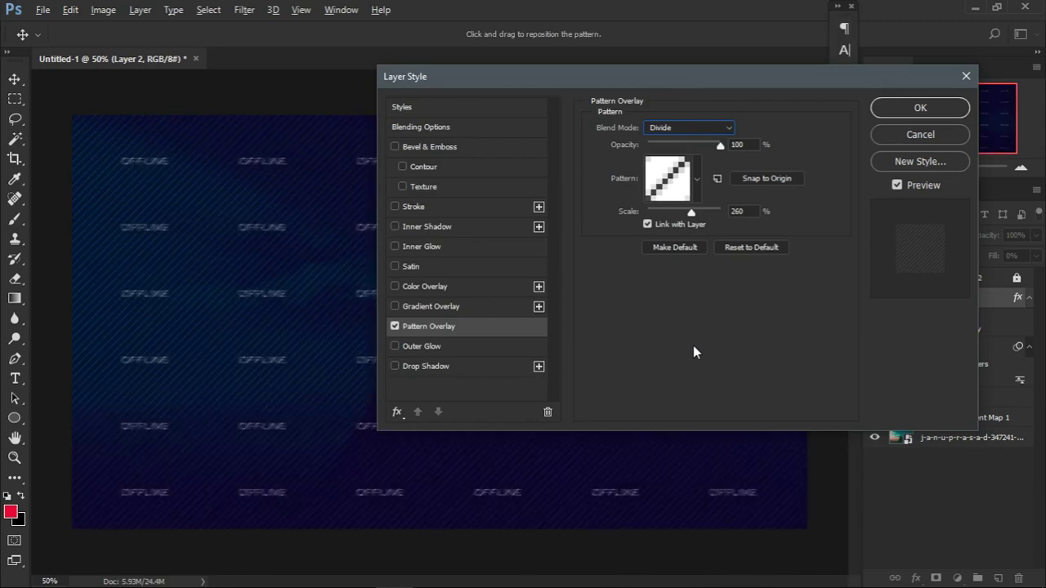
key("Down")
key("Down")
key("Down")
key("Up")
key("Up")
- Compare Overlay with Divide on the stripes, then apply the Pattern Overlay with the Divide blend mode
left_click_drag(669, 76, 773, 60)
left_click(784, 117)
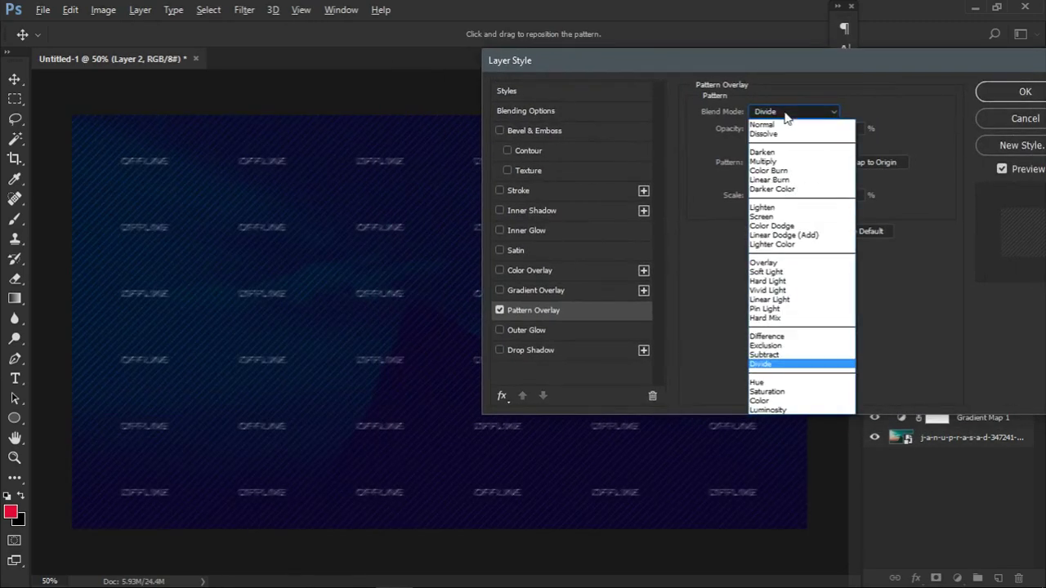
left_click(773, 263)
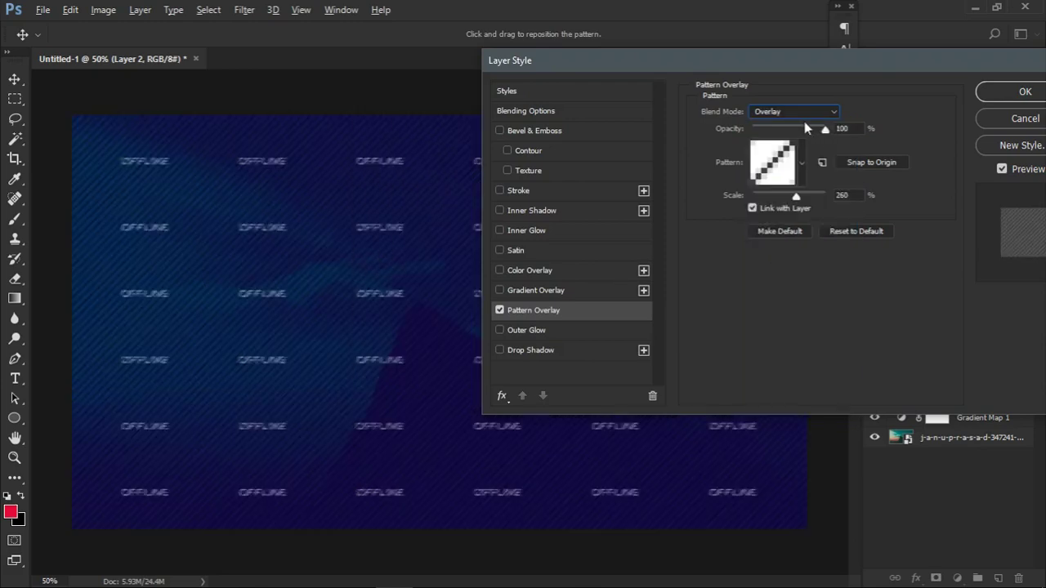
left_click(776, 111)
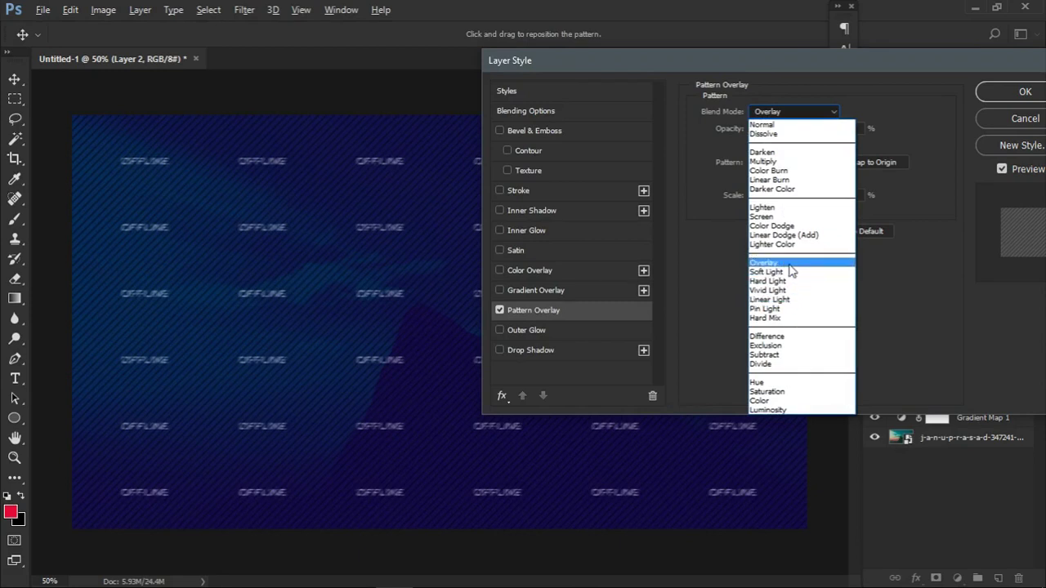
left_click(782, 365)
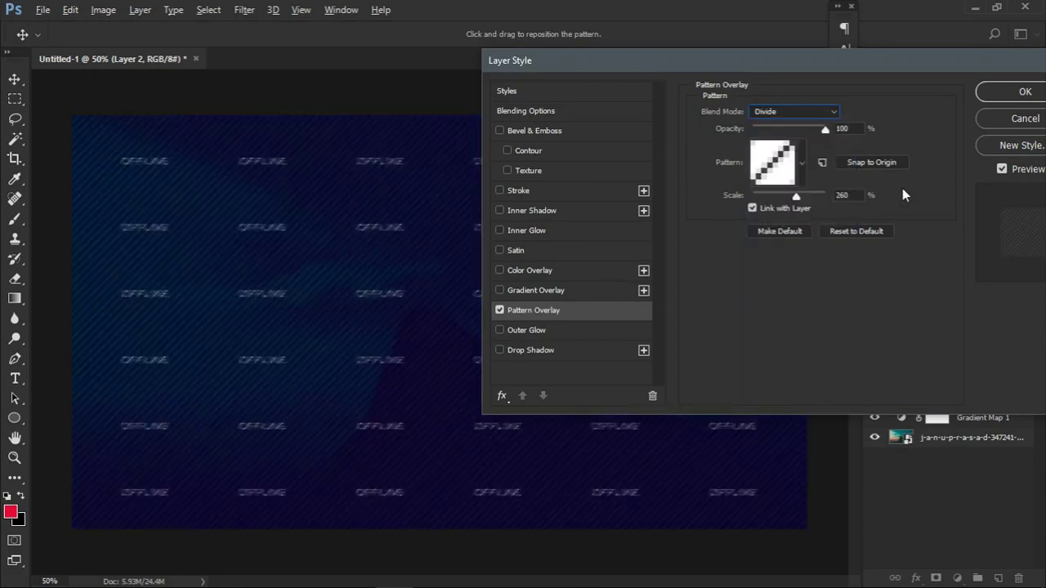
left_click(1010, 107)
- Inspect the diagonal stripes and compare them with the Vibrance 1 copy 2 reference, leaving the reference hidden
scroll(476, 482, "up", 1)
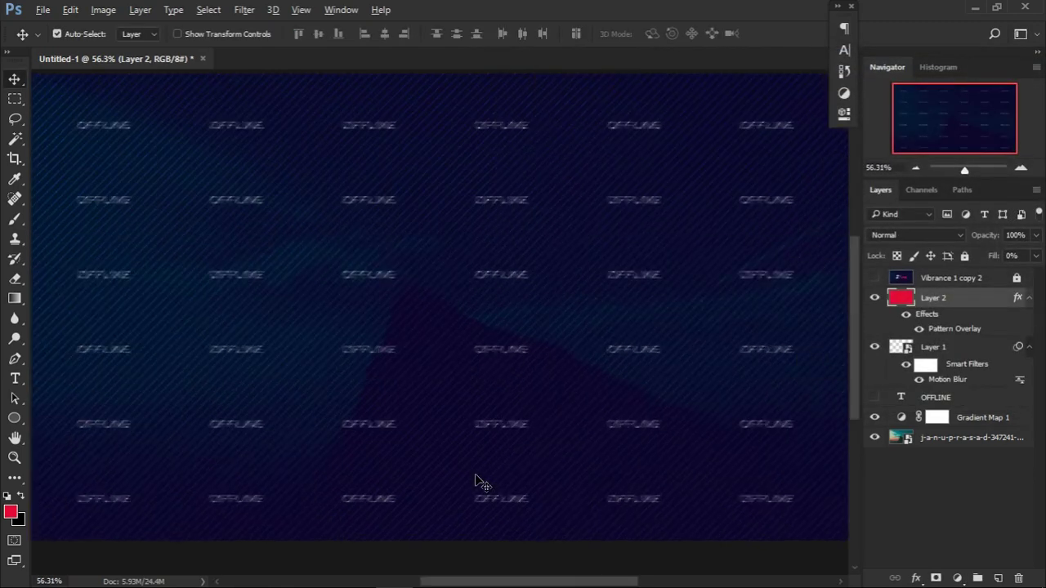
scroll(476, 482, "down", 1)
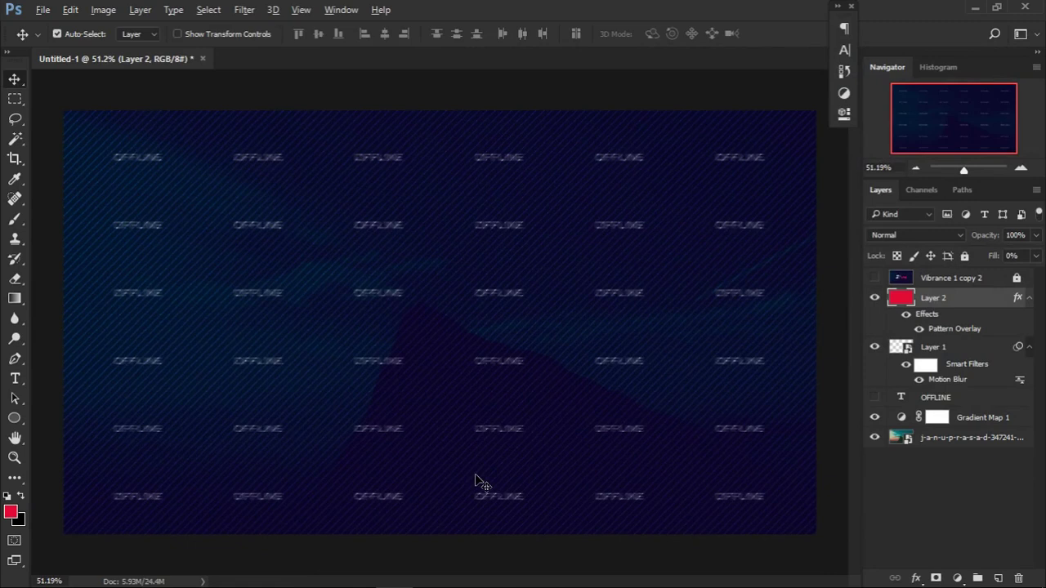
left_click(875, 278)
left_click(875, 278)
left_click(875, 278)
left_click(875, 279)
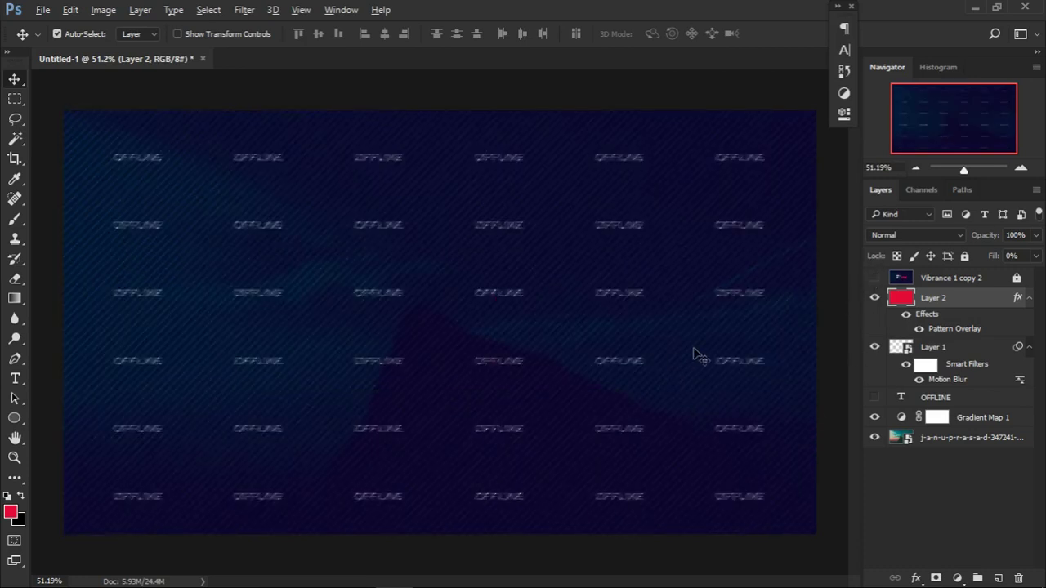
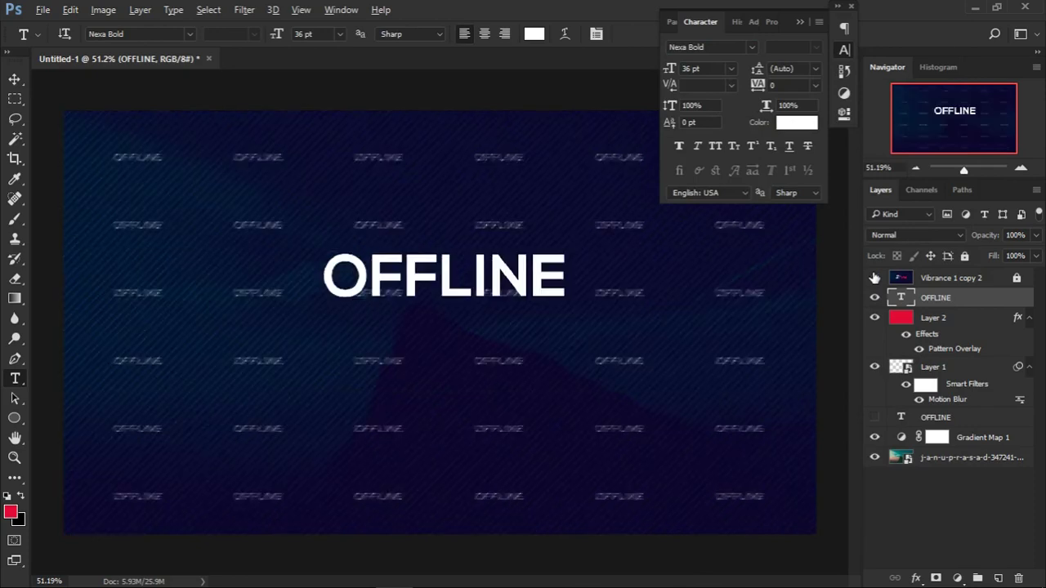
- Style the large OFFLINE title with faux bold and faux italic at 70 pt, and move it toward the canvas centre
left_click(683, 144)
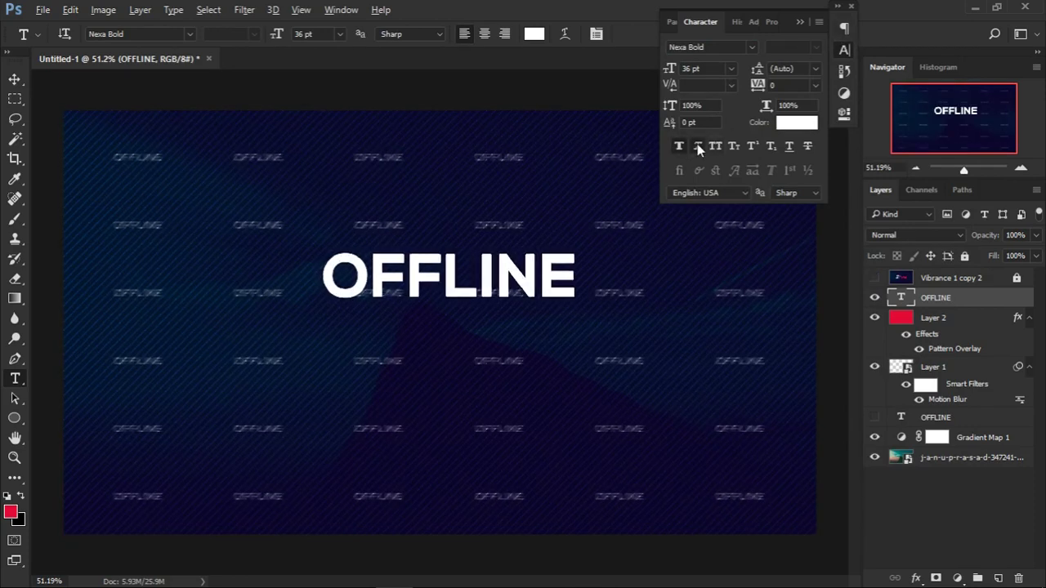
left_click(697, 144)
left_click(690, 68)
type("70")
key("Return")
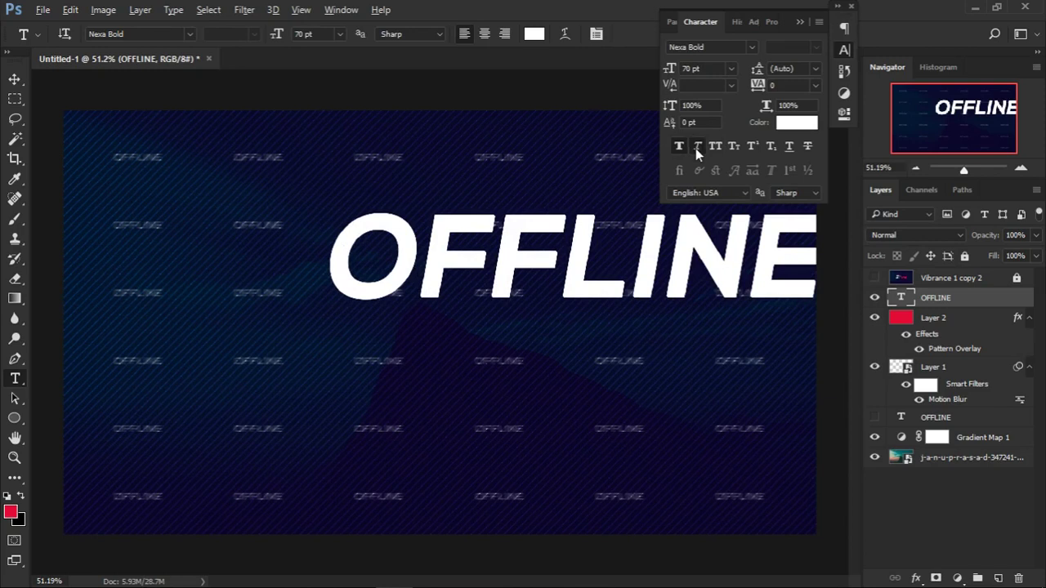
key("v")
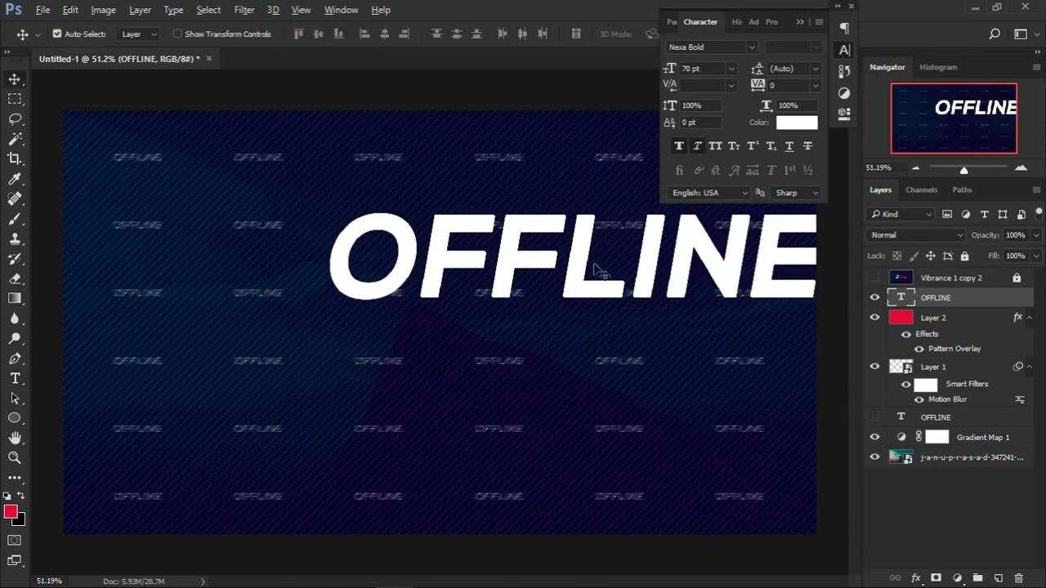
left_click_drag(575, 289, 435, 370)
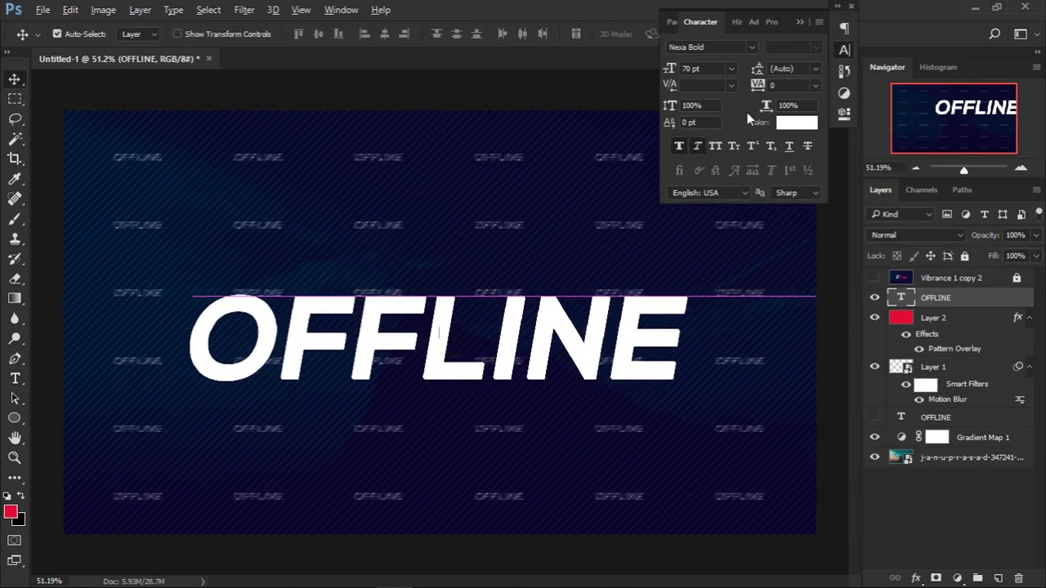
- Compare the OFFLINE title with and without faux italic, then check it against the Vibrance 1 copy 2 reference
left_click(698, 145)
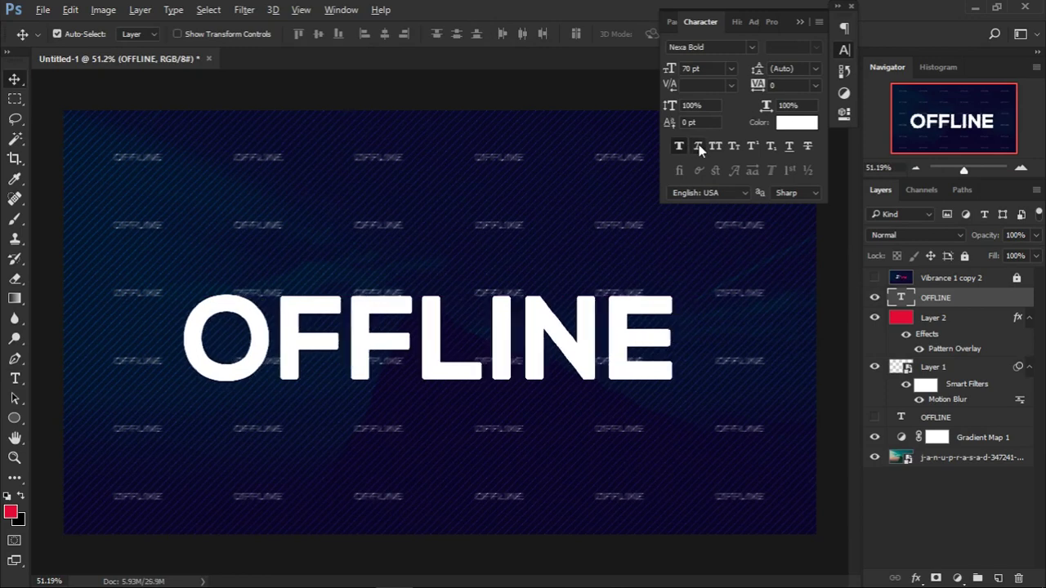
left_click(698, 145)
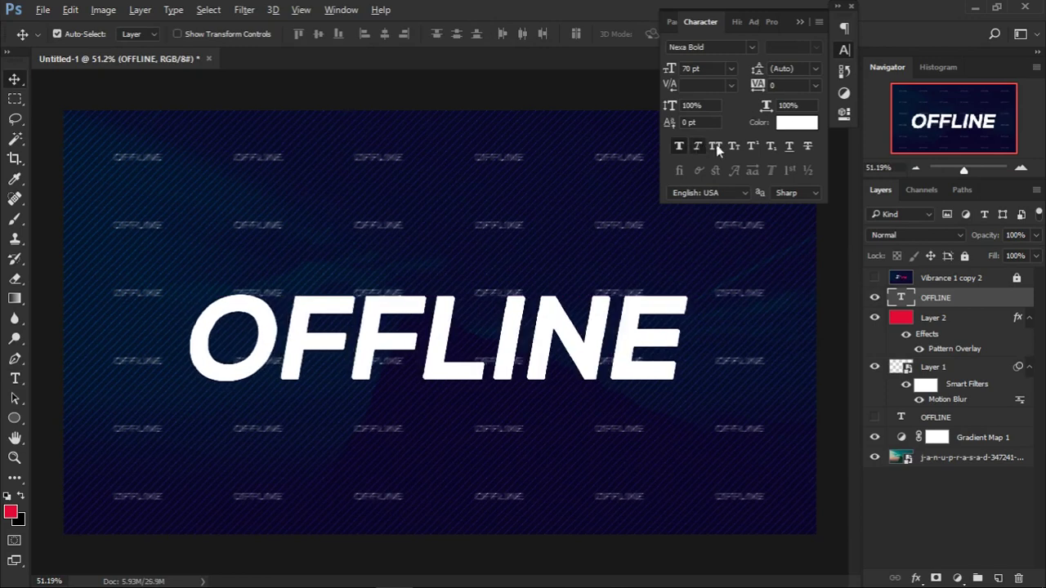
left_click(874, 278)
left_click(874, 278)
- Scale the OFFLINE title proportionally to about 74.62% and move it up toward the middle of the canvas
key("ctrl+t")
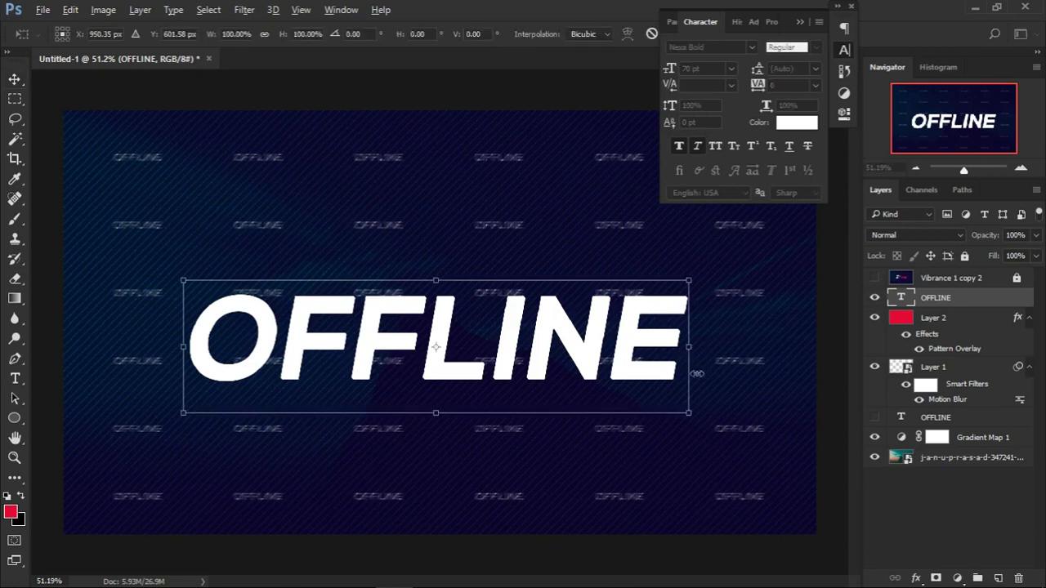
left_click_drag(678, 406, 625, 309)
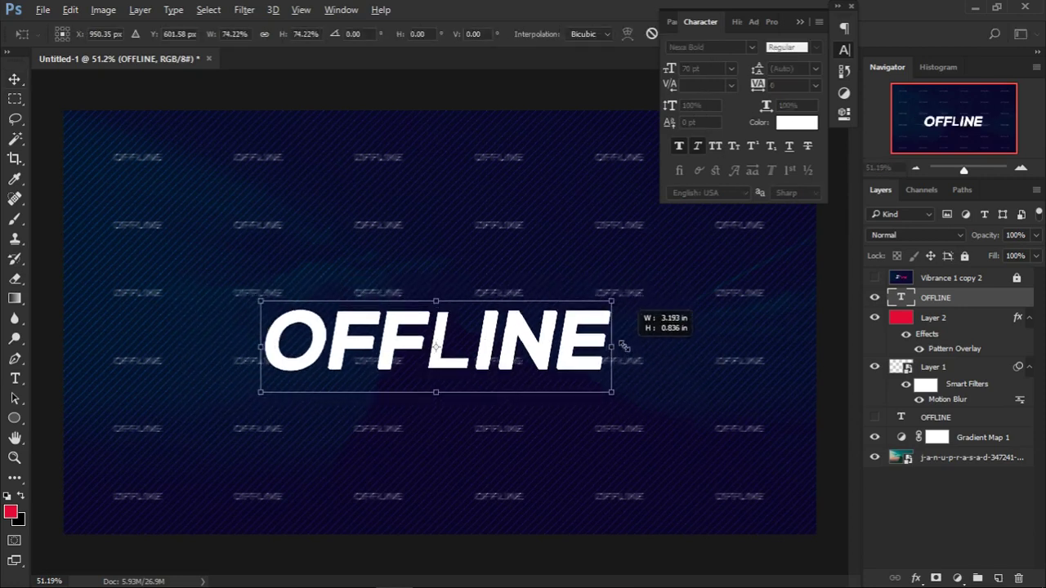
left_click_drag(545, 347, 562, 323)
left_click_drag(625, 369, 641, 372)
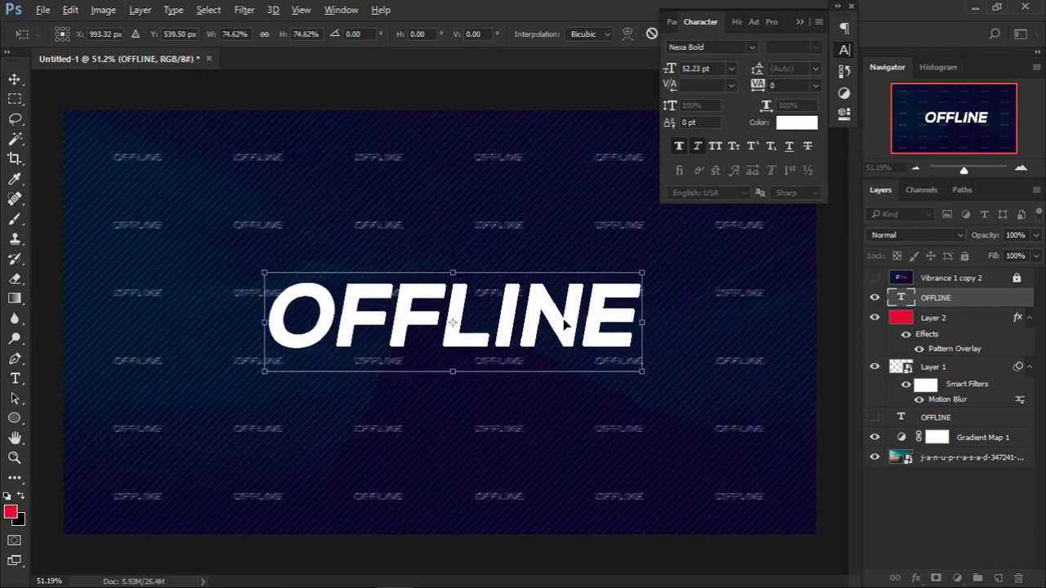
left_click(801, 23)
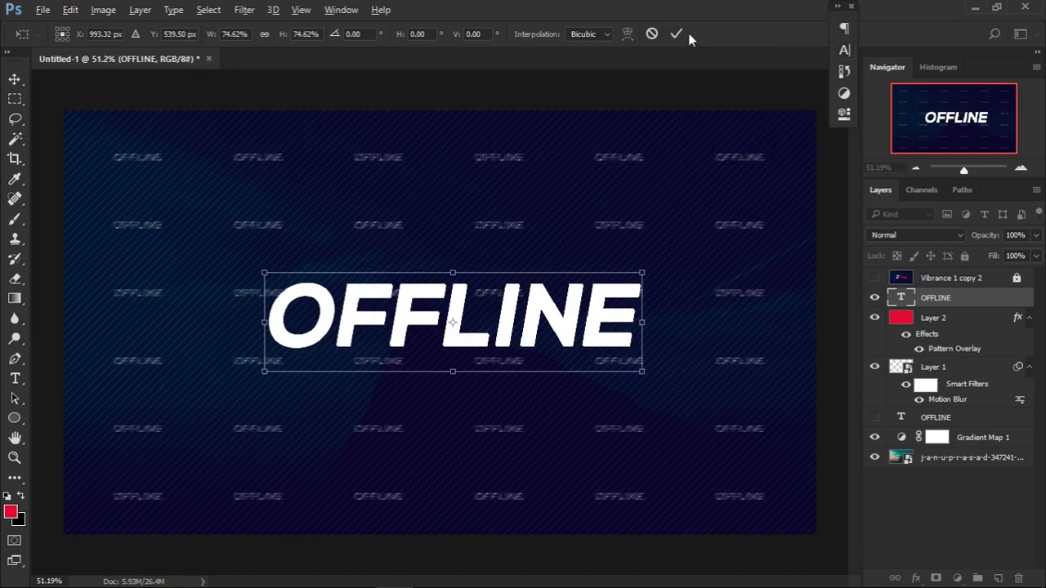
left_click(675, 33)
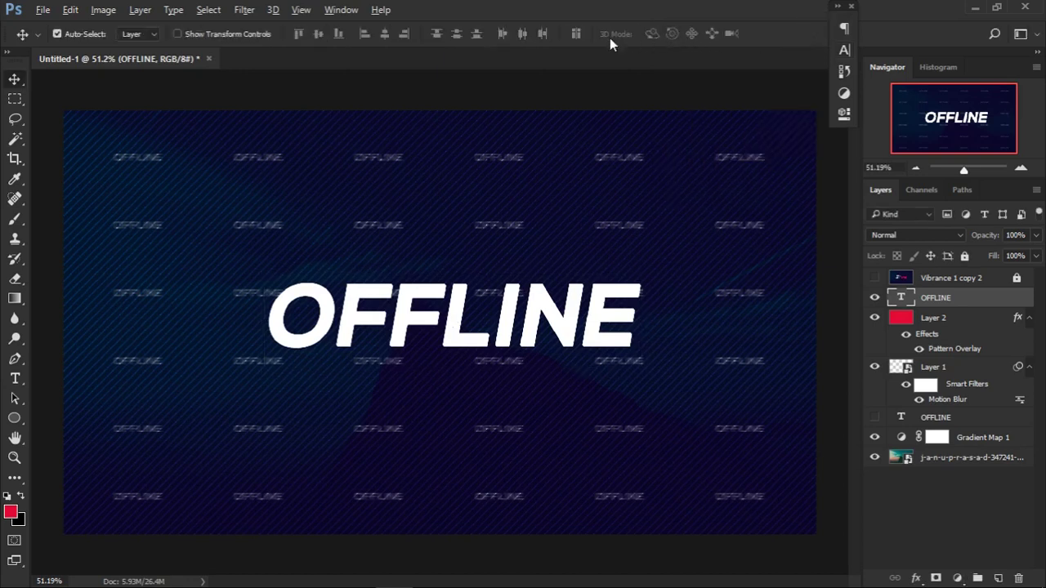
- Centre the OFFLINE title vertically and horizontally on the whole canvas, then clear the selection
key("ctrl+a")
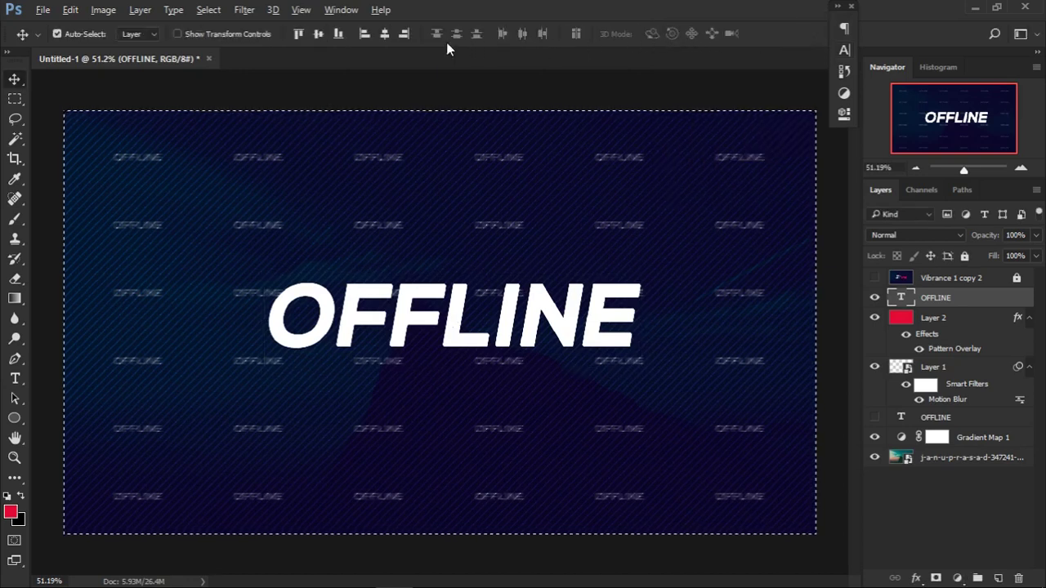
left_click(318, 33)
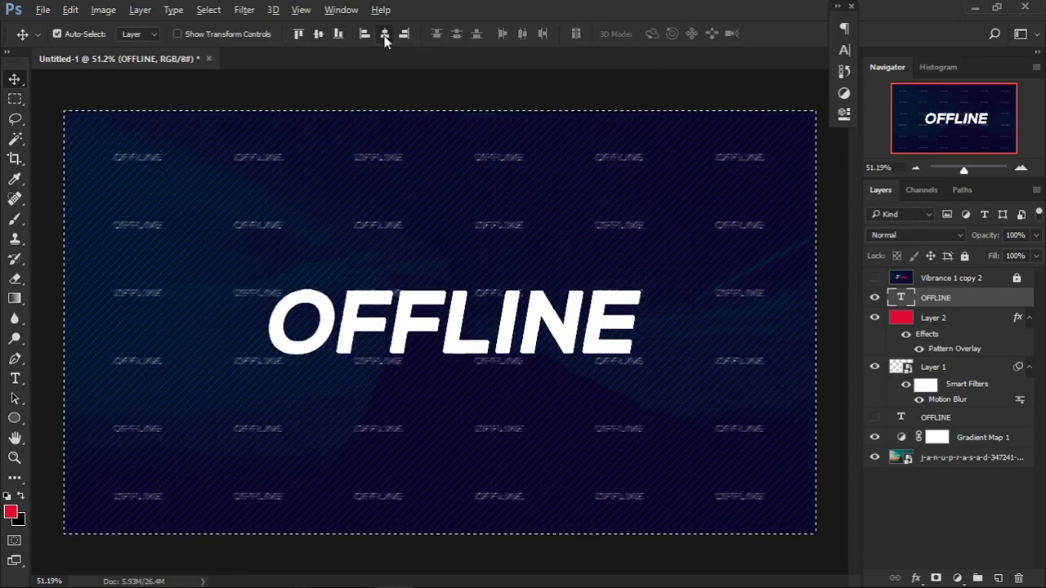
left_click(385, 36)
key("ctrl+s")
left_click(842, 504)
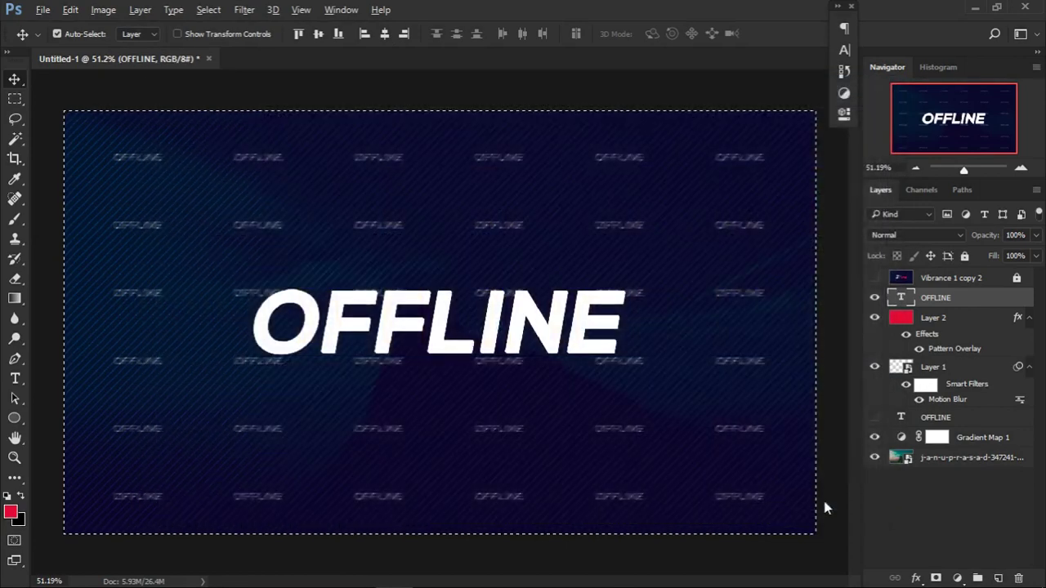
scroll(490, 406, "down", 1)
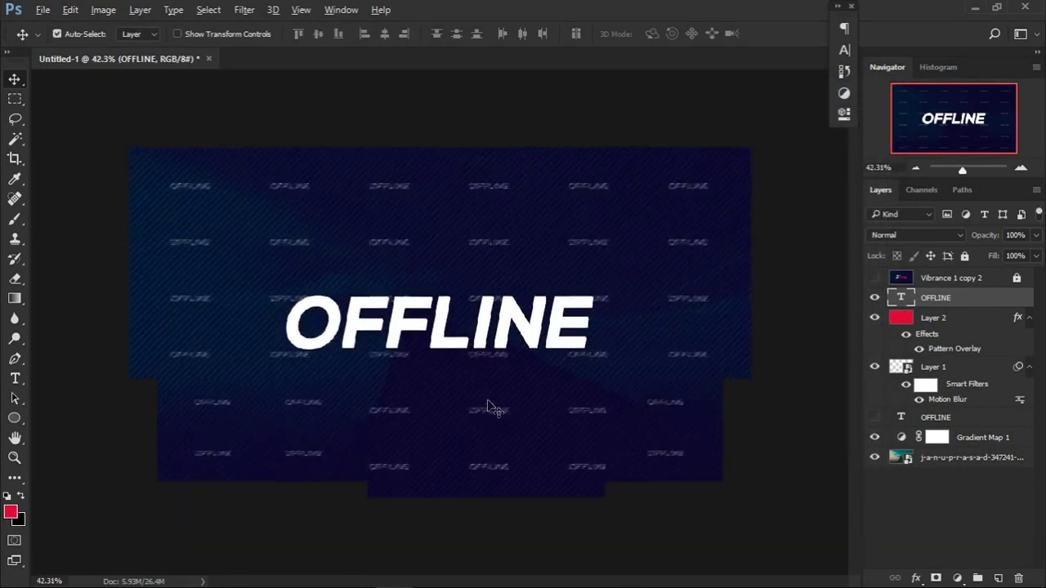
scroll(490, 406, "up", 1)
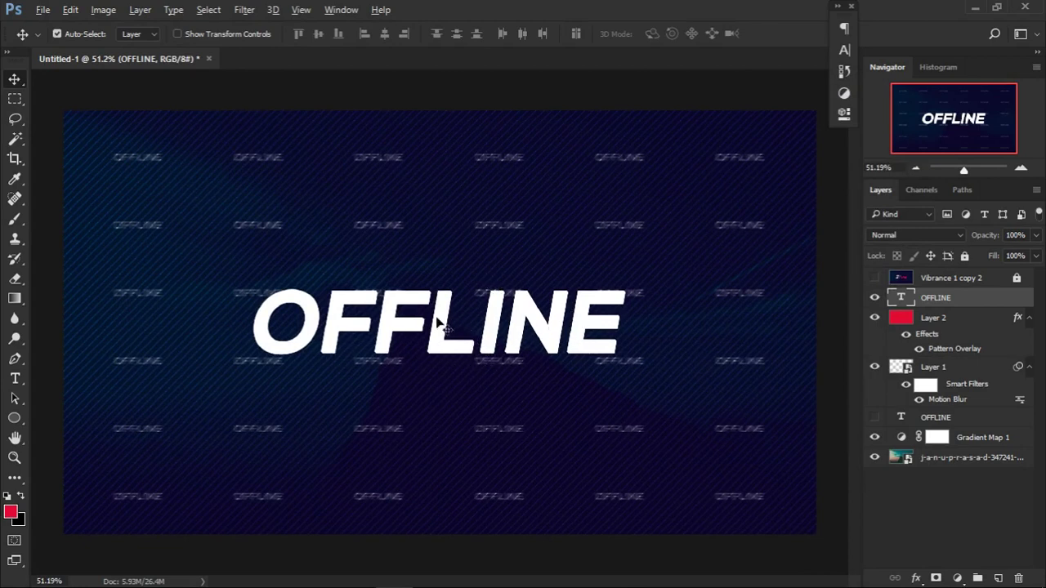
- Recolour the letters LINE in the OFFLINE title to red ff0036, keeping OFF white
key("t")
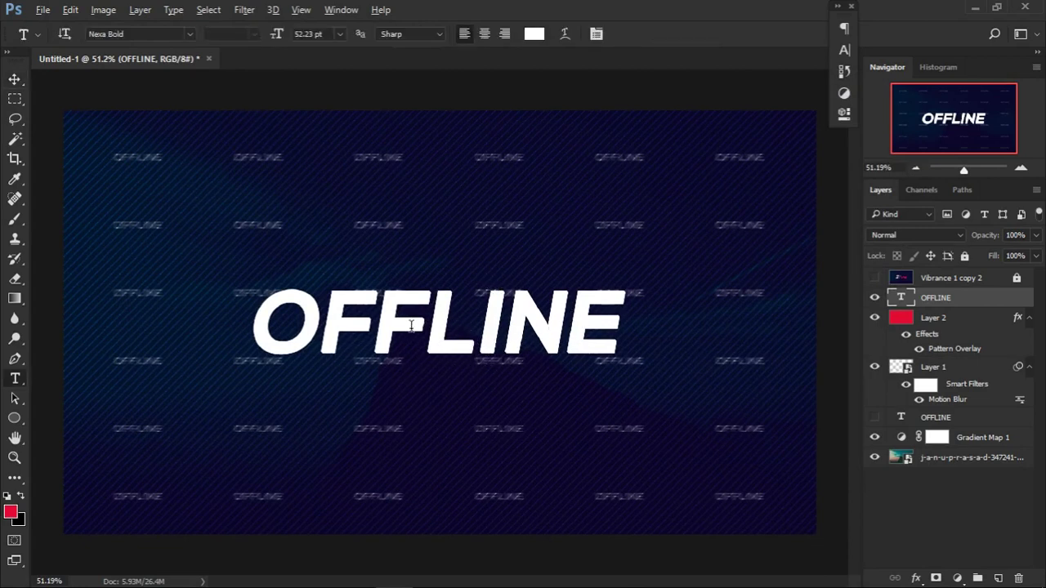
left_click_drag(668, 330, 422, 331)
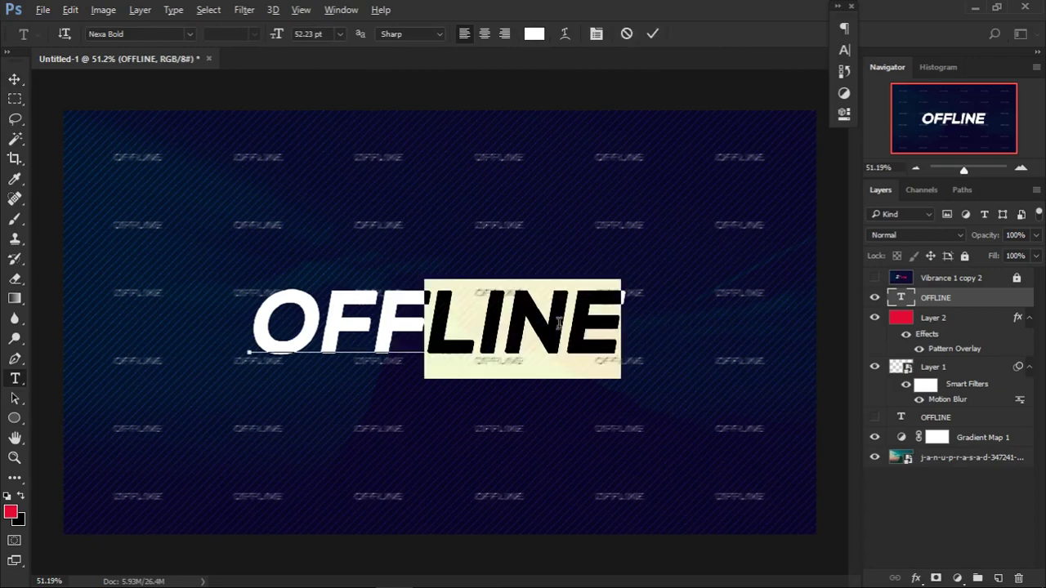
left_click(534, 33)
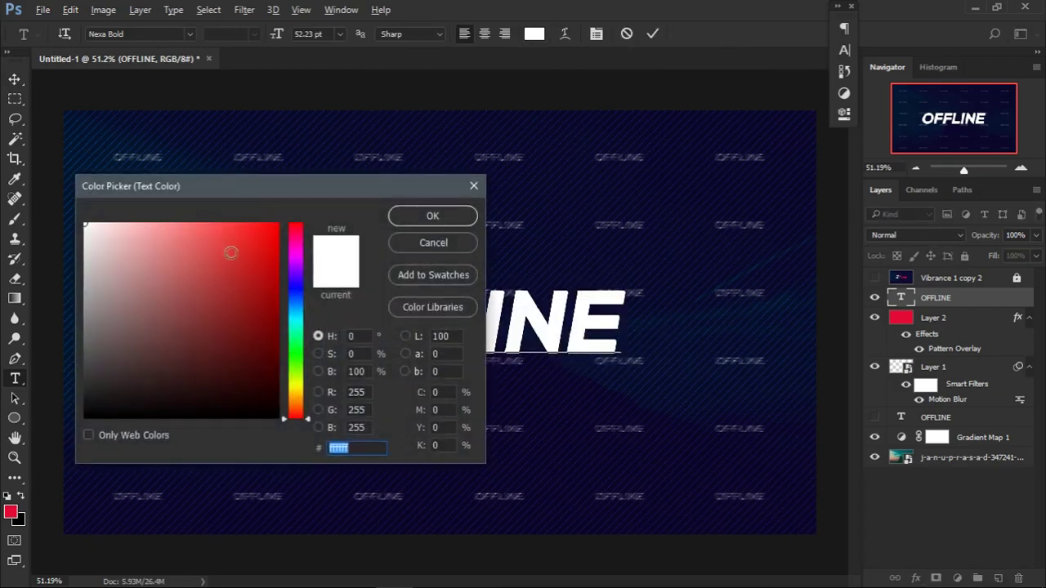
left_click_drag(301, 188, 364, 269)
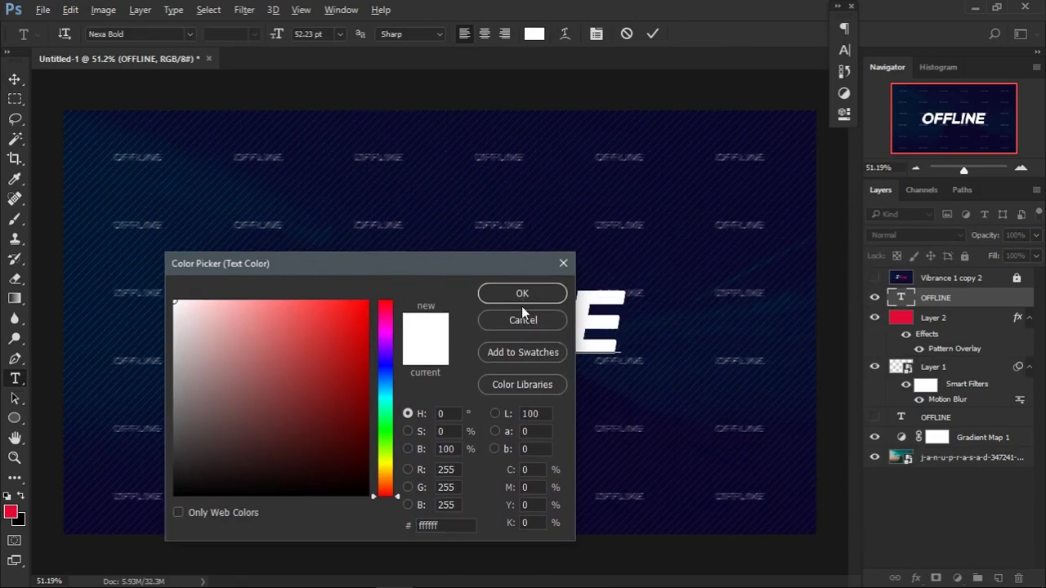
type("fd3a3a")
left_click_drag(431, 264, 248, 216)
mouse_move(194, 323)
left_mouse_down()
mouse_move(196, 452)
mouse_move(214, 261)
mouse_move(168, 262)
mouse_move(456, 197)
left_mouse_up()
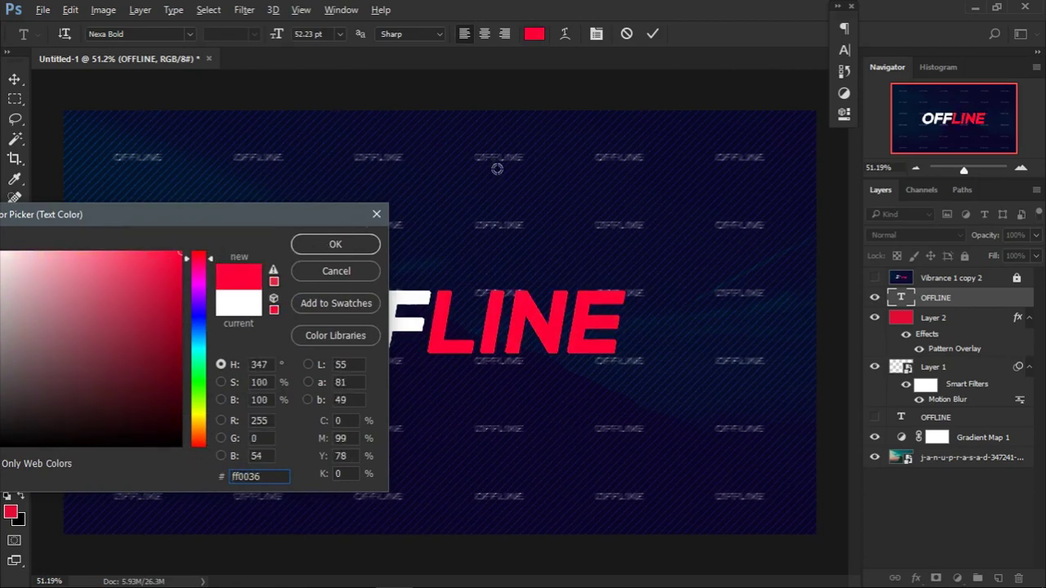
left_click(367, 245)
left_click(661, 34)
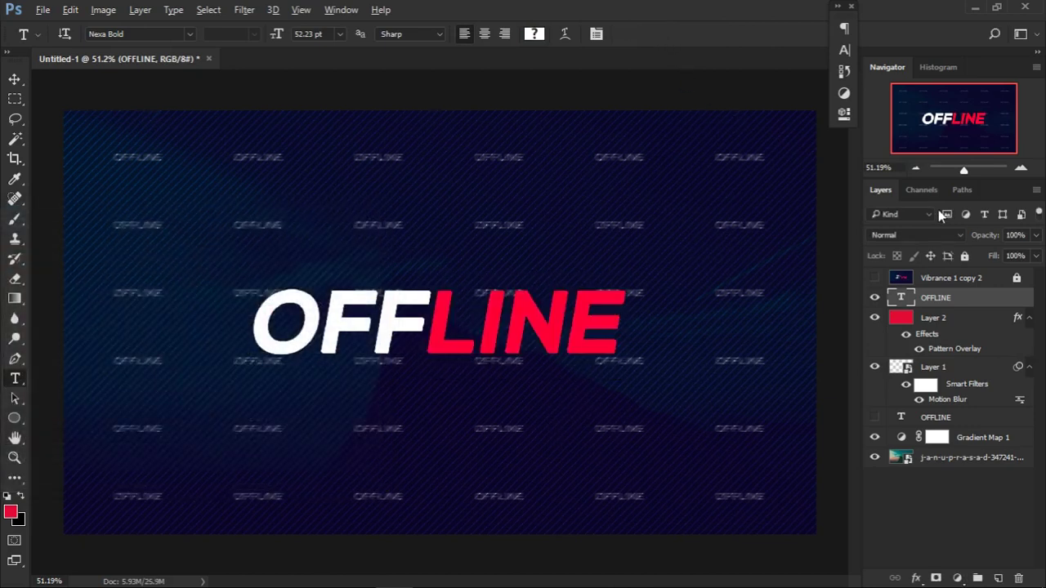
- Add a new text layer reading RIGHT NOW above the OFFLINE title
left_click(286, 248)
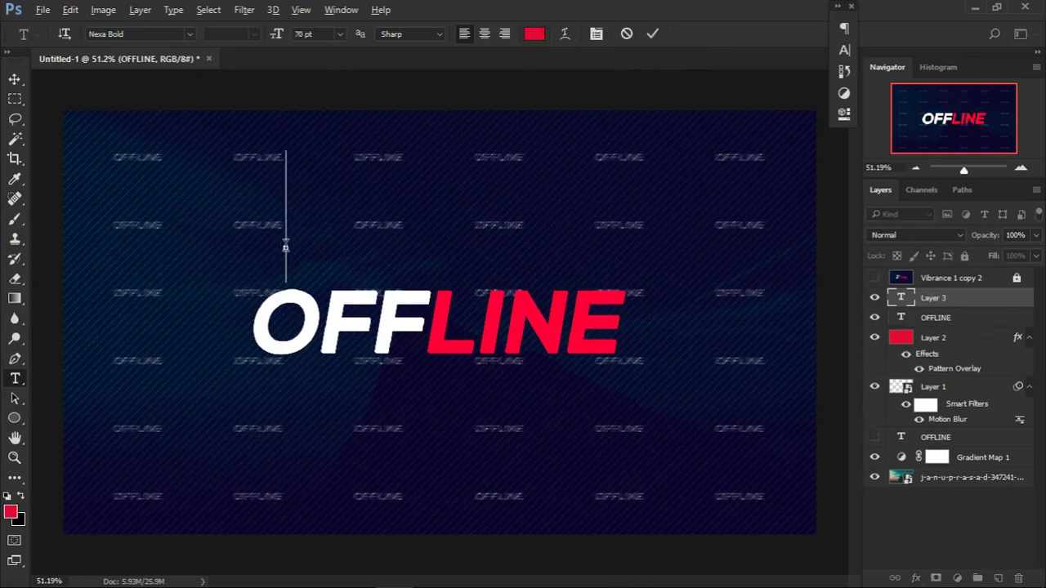
type("RIGHT ")
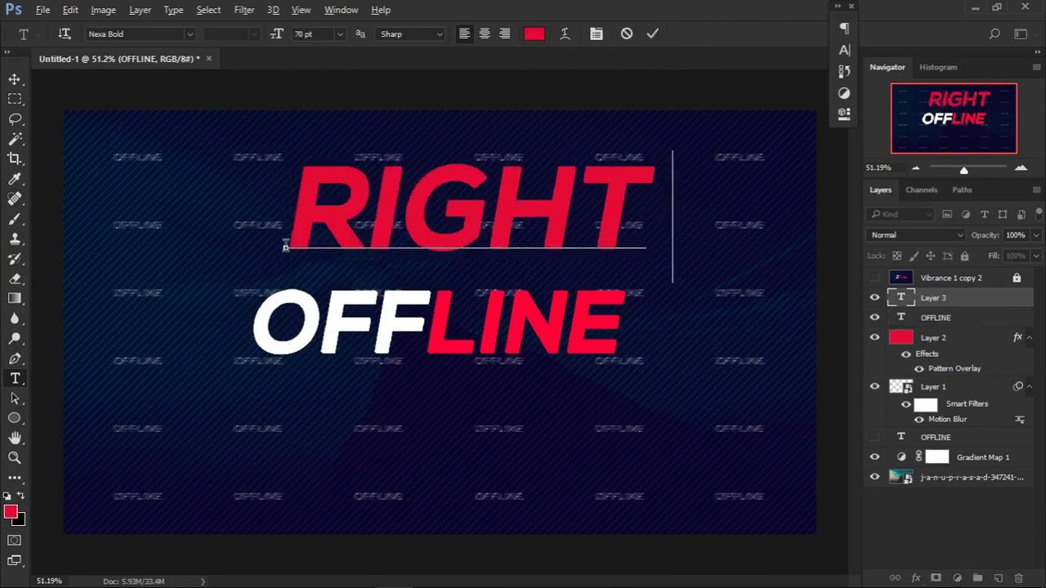
type("NO")
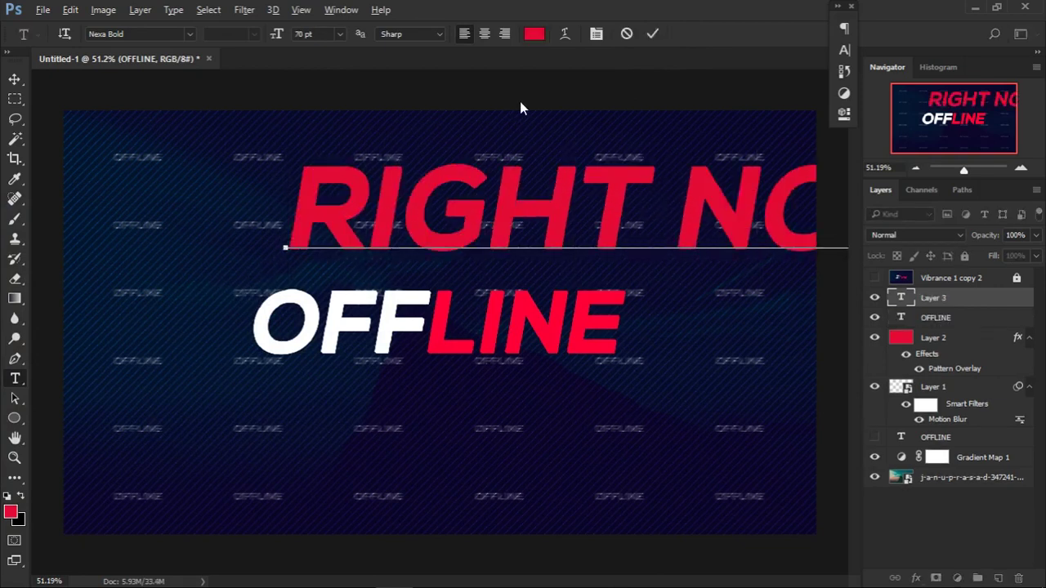
left_click(652, 34)
- Reduce the RIGHT NOW text to 15 pt and place it directly above the OFF letters, aligned with the title's left edge
left_click(844, 50)
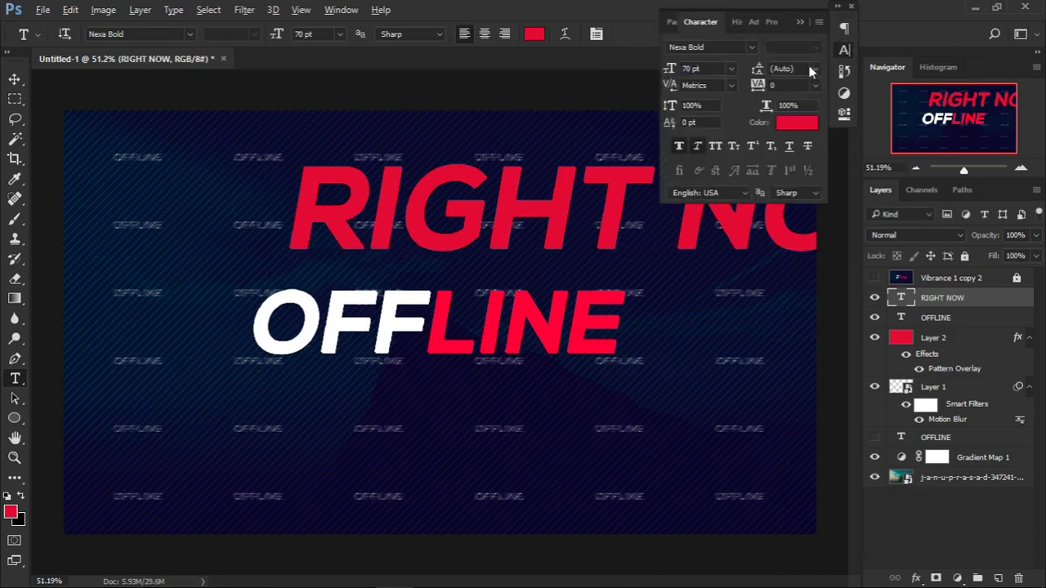
mouse_move(670, 73)
left_mouse_down()
mouse_move(639, 72)
mouse_move(675, 70)
left_mouse_up()
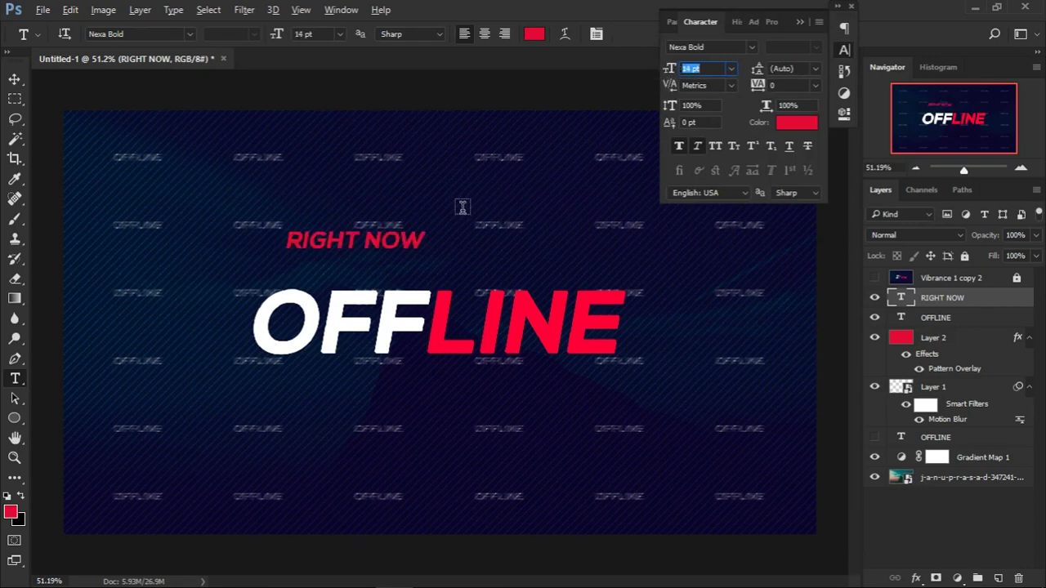
type("V")
type("20")
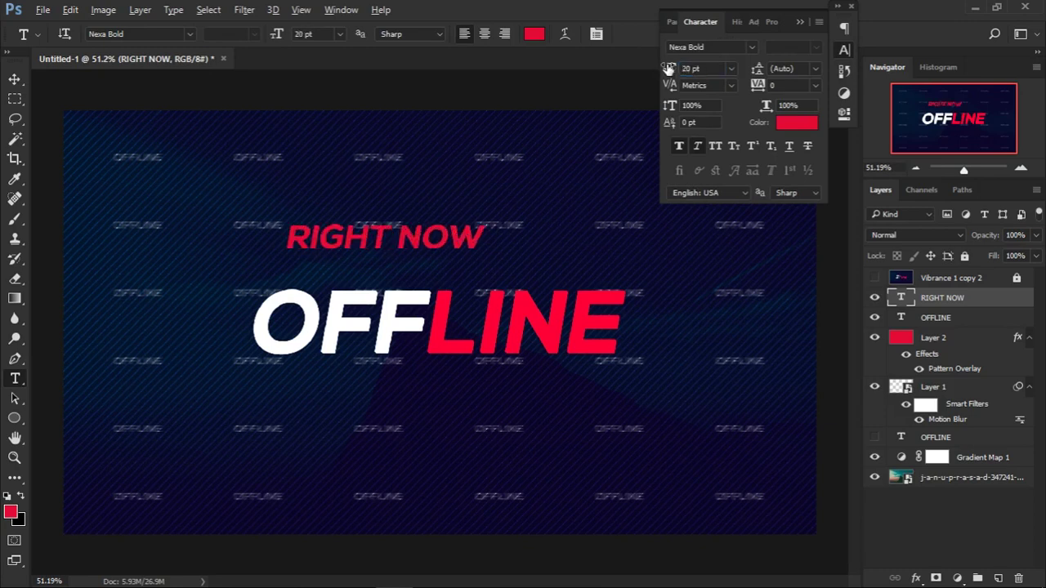
left_click_drag(670, 69, 663, 71)
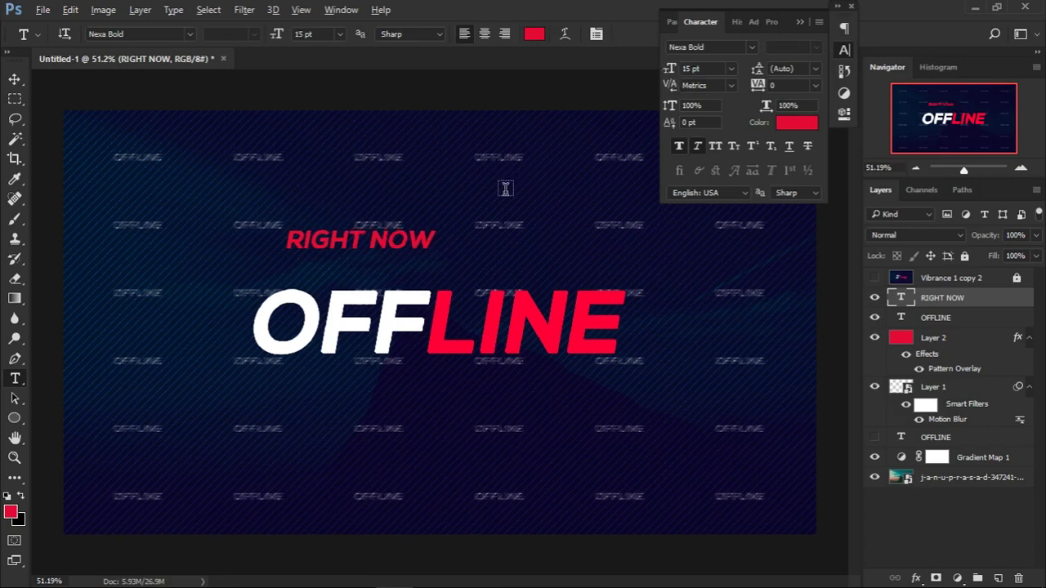
key("v")
left_click_drag(353, 247, 331, 275)
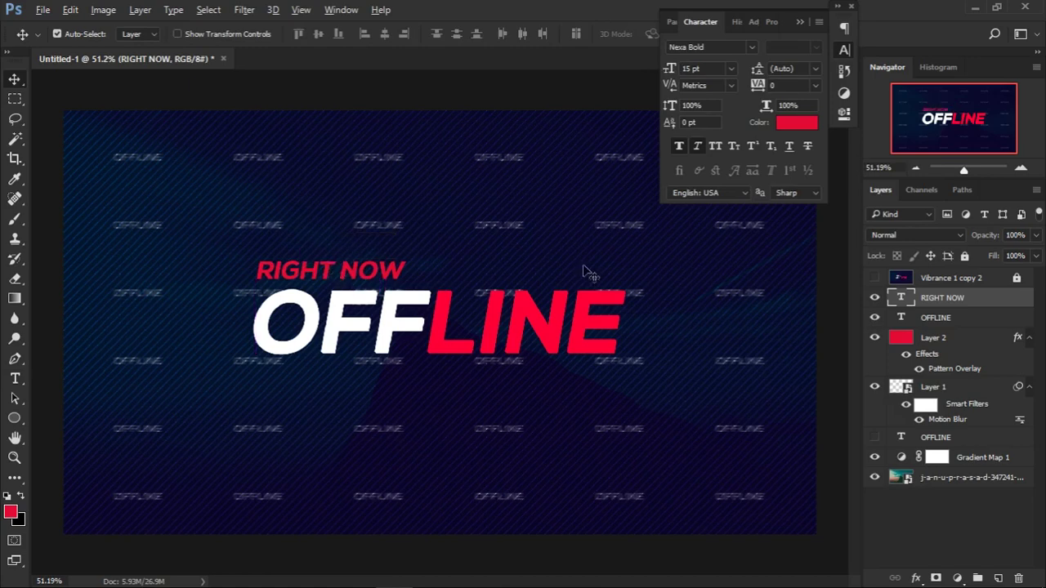
- Set the colour of the whole RIGHT NOW text to white, ffffff
left_click(797, 123)
type("ffffff")
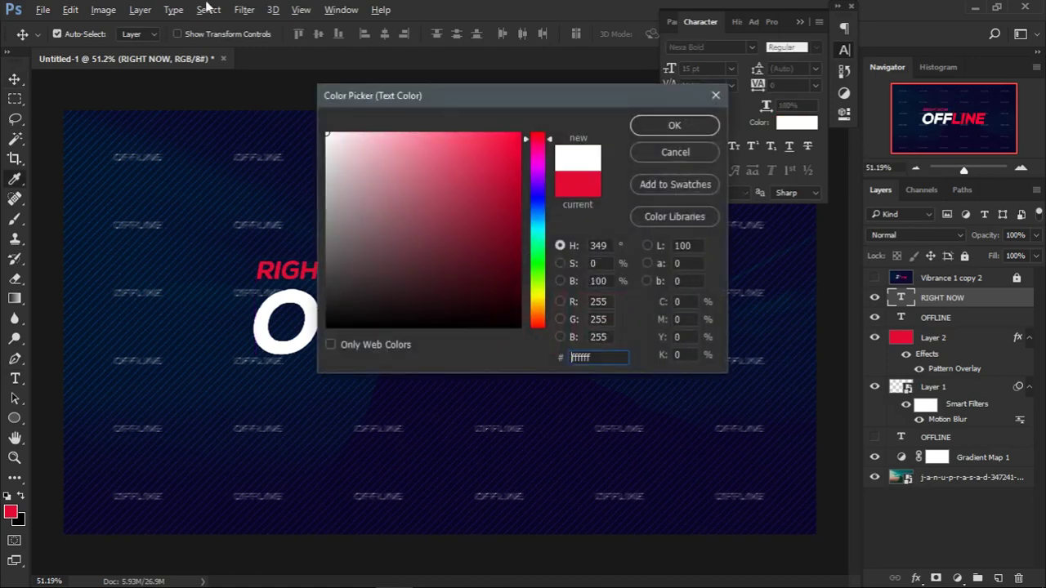
left_click(675, 125)
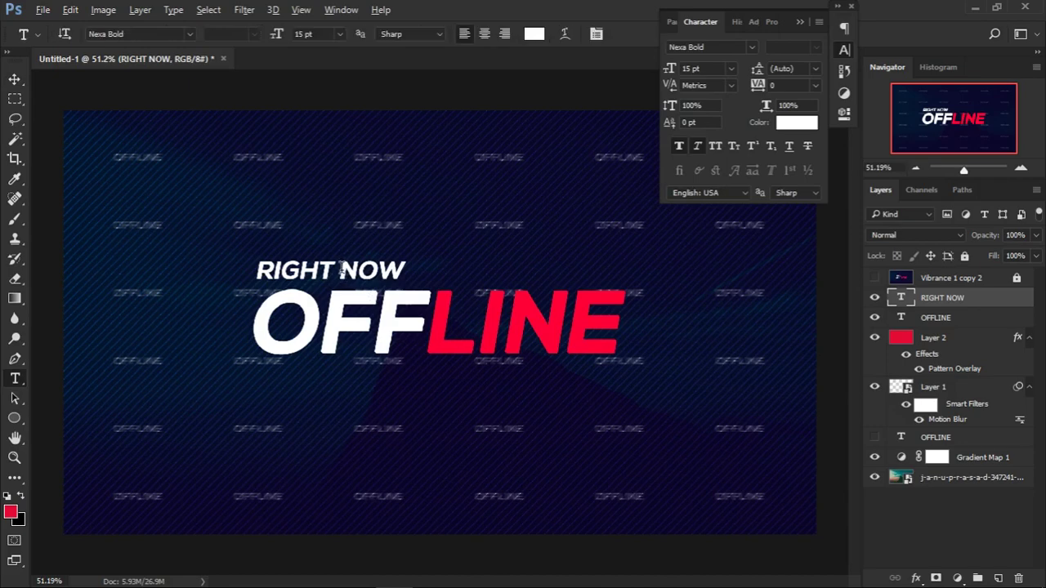
- Recolour only the word NOW with the red sampled from the LINE letters of the title
left_click_drag(342, 269, 429, 272)
left_click(792, 123)
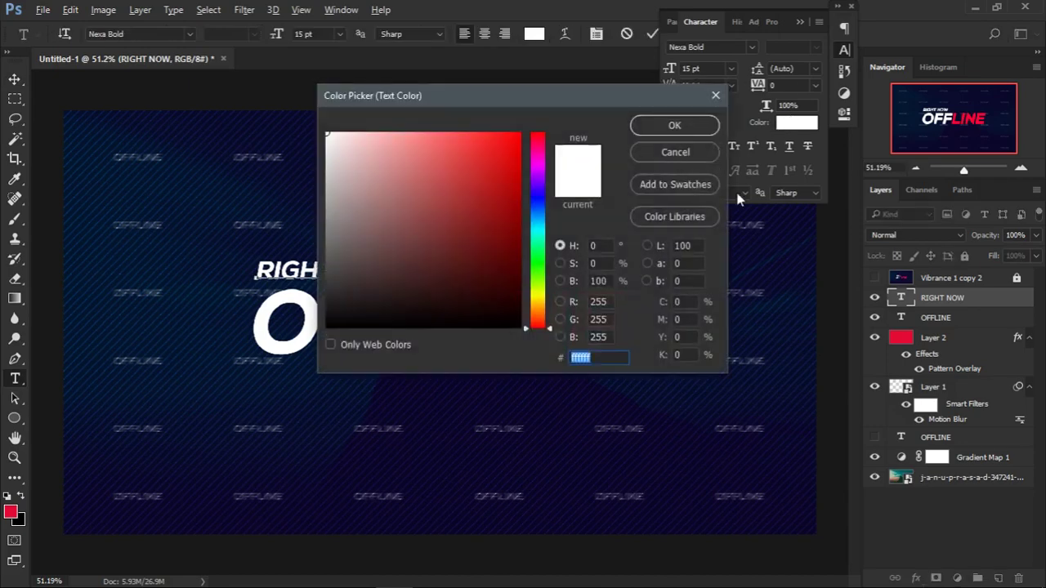
left_click_drag(506, 101, 157, 101)
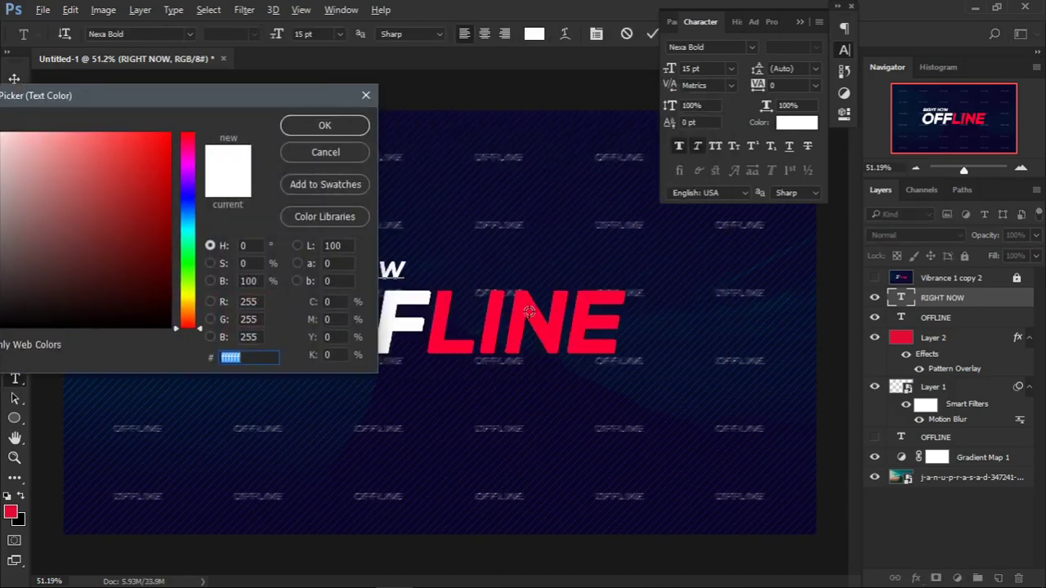
left_click(530, 312)
left_click(324, 125)
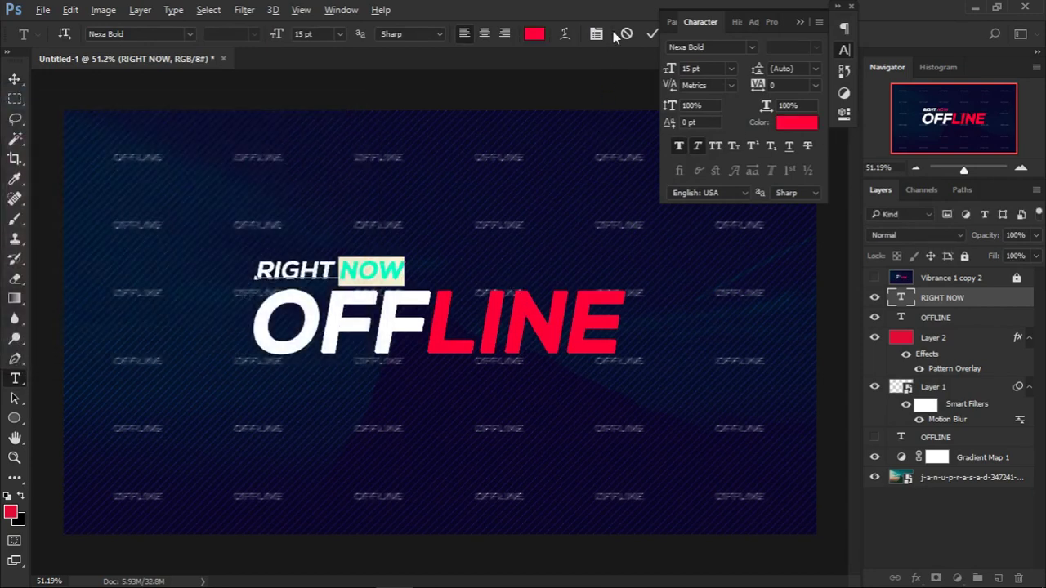
left_click(653, 34)
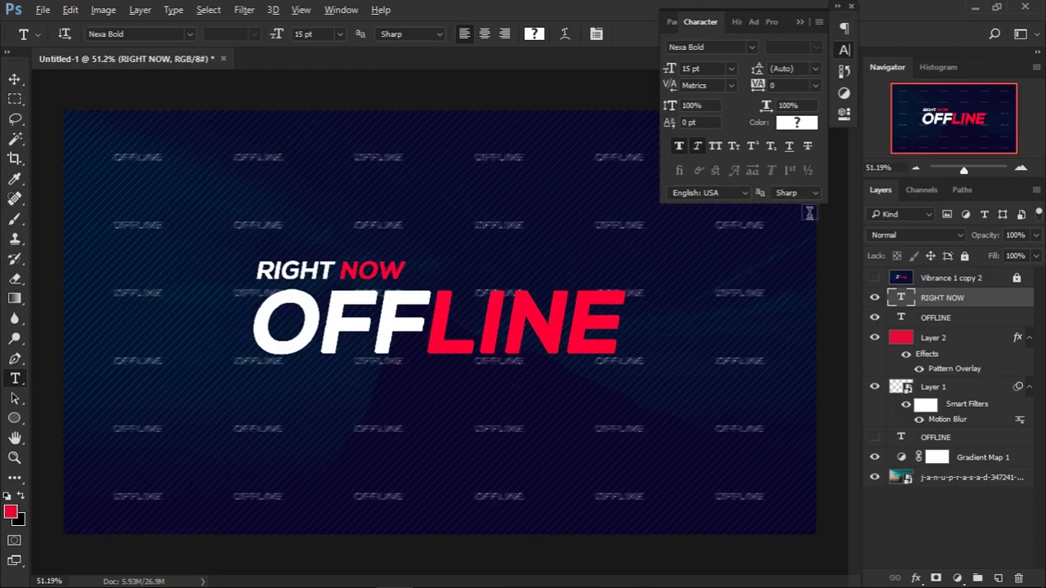
- Compare with the finished design and change the font of the RIGHT NOW text to Hemi Head
left_click(874, 279)
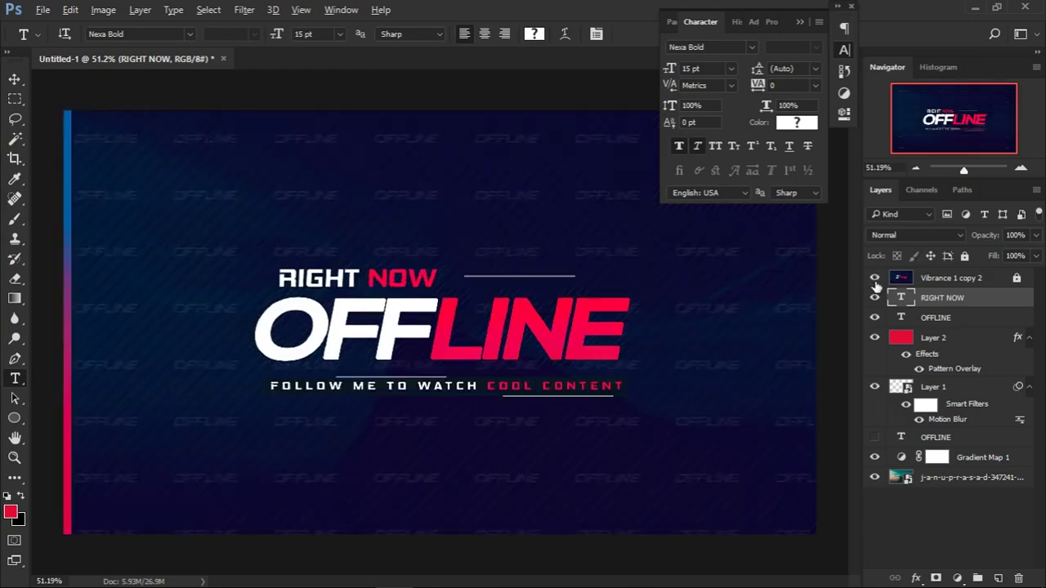
left_click(874, 279)
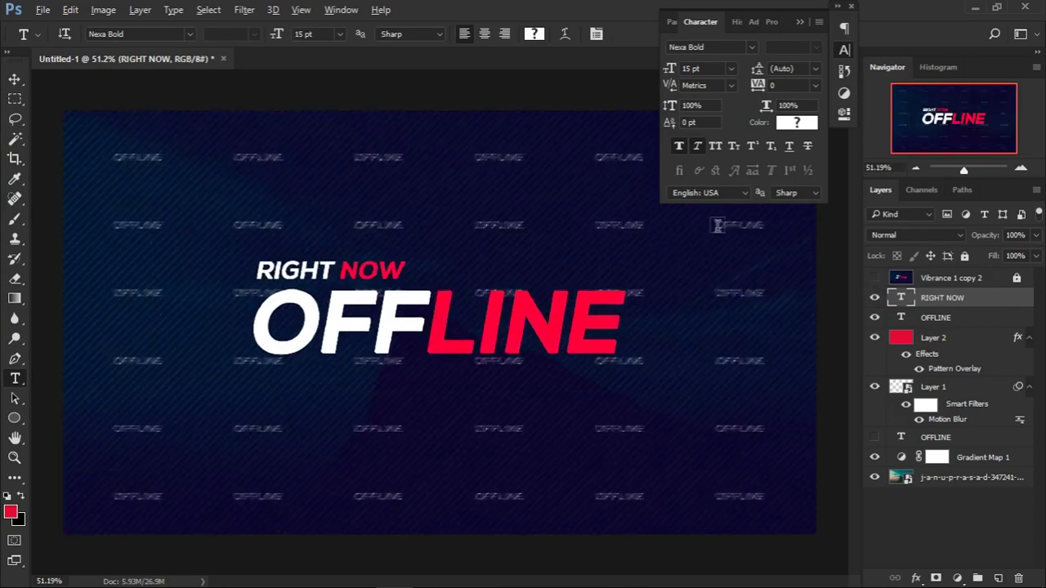
left_click(750, 52)
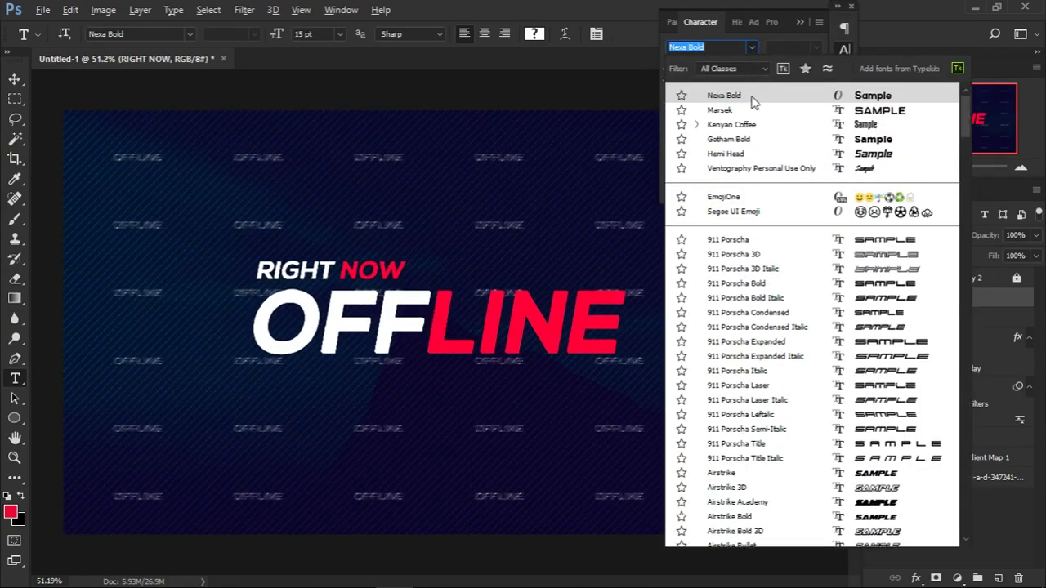
key("Down")
key("Down")
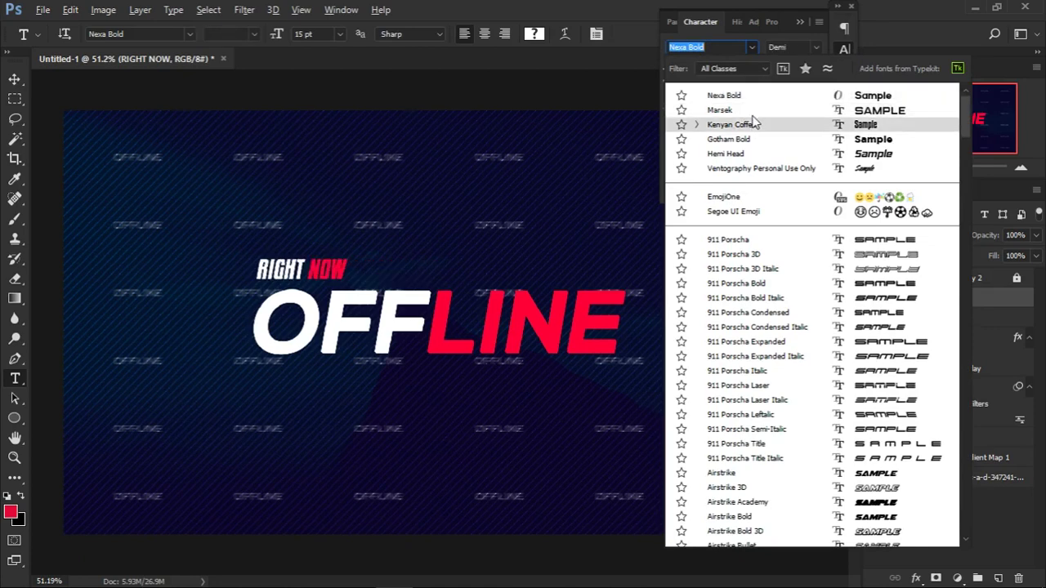
key("Up")
key("Down")
key("Down")
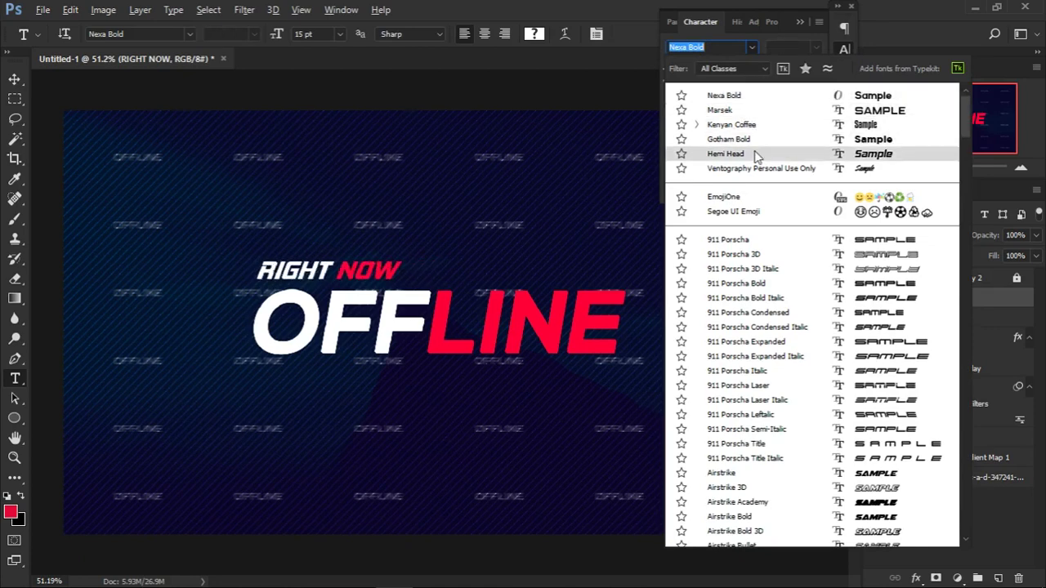
left_click(755, 155)
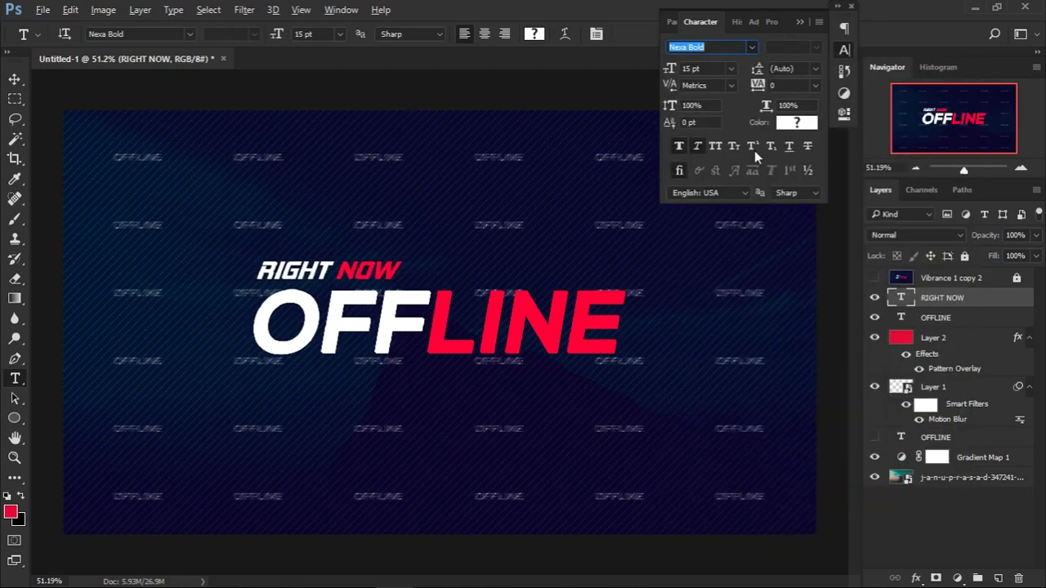
- Turn off faux italic for the RIGHT NOW text while keeping faux bold on
left_click(698, 148)
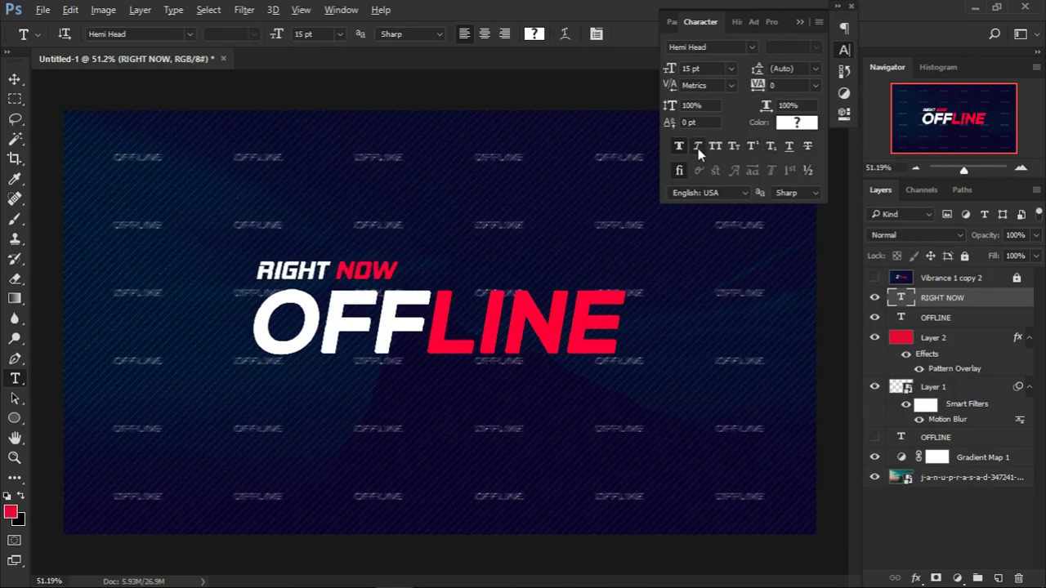
left_click(681, 146)
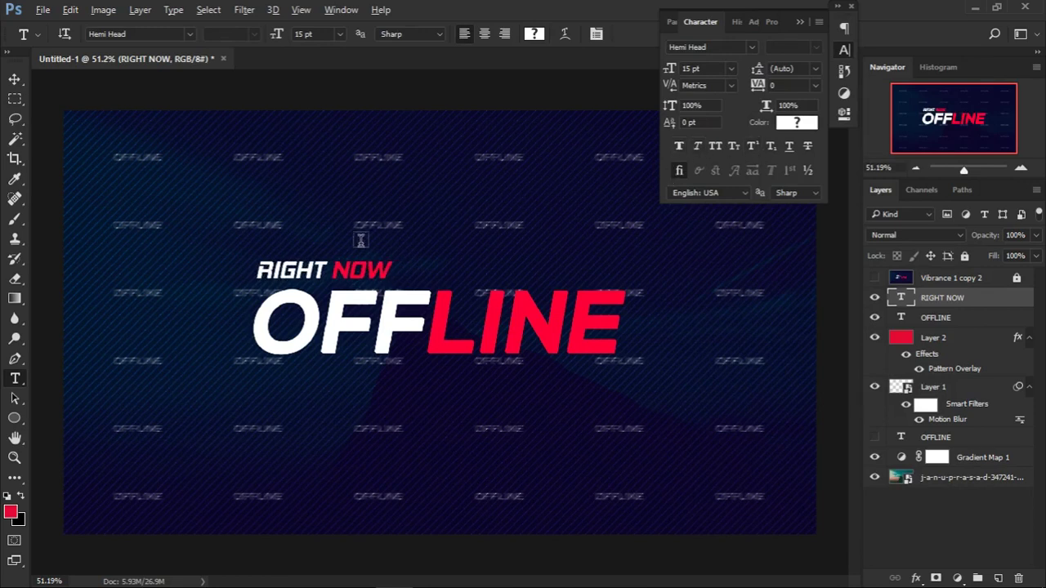
left_click(680, 147)
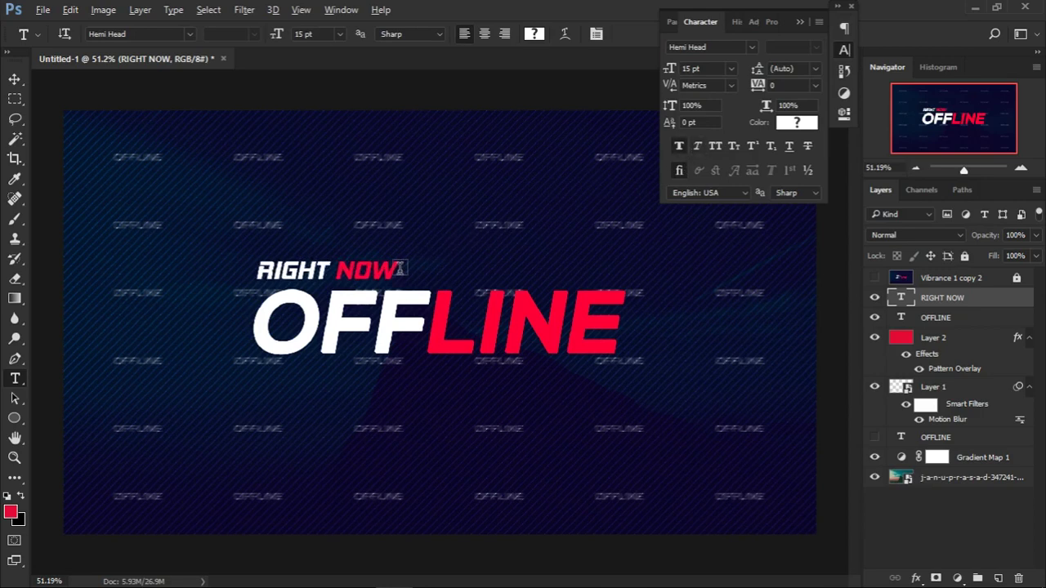
- Move the RIGHT NOW text slightly right and down so it sits closely above the OFF letters
key("v")
left_click_drag(365, 272, 376, 281)
key("Up")
key("Up")
key("Up")
key("Up")
key("Up")
key("Up")
key("Up")
key("Up")
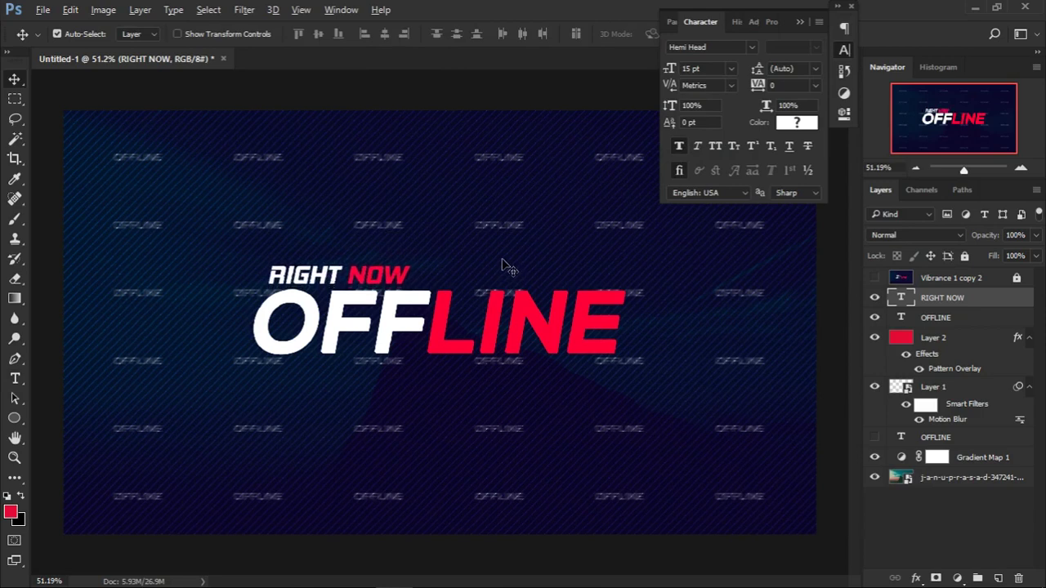
key("Left")
key("Left")
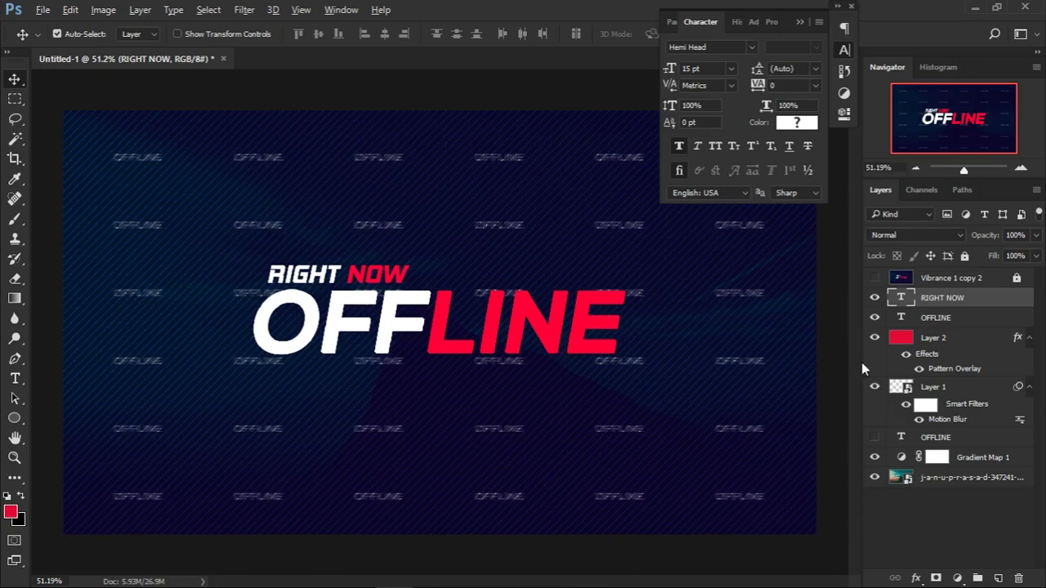
- Add a new layer and make a thin rectangular selection just below the OFFLINE title, nearly as wide as the title
left_click(999, 578)
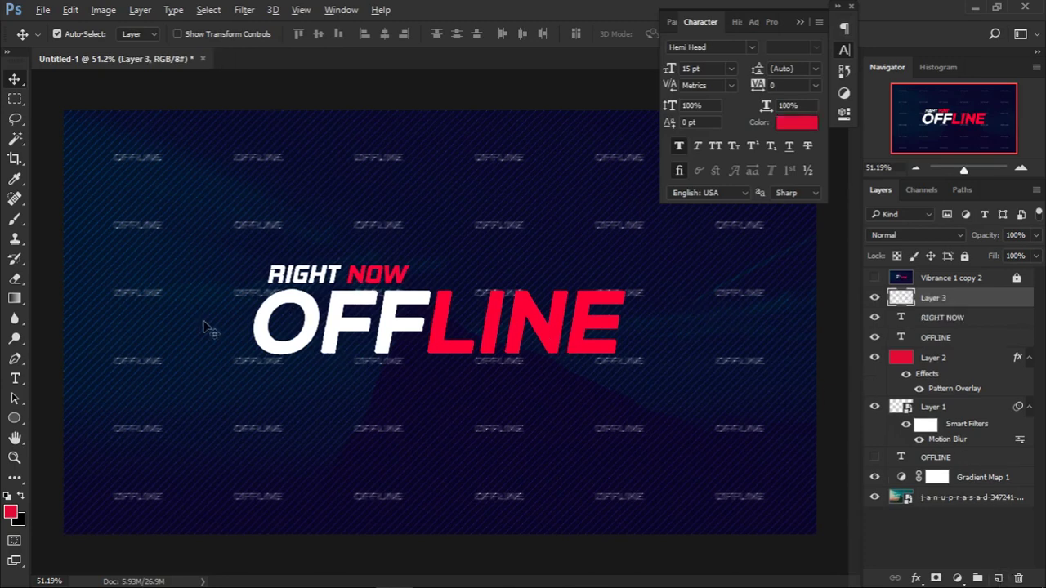
left_click(14, 99)
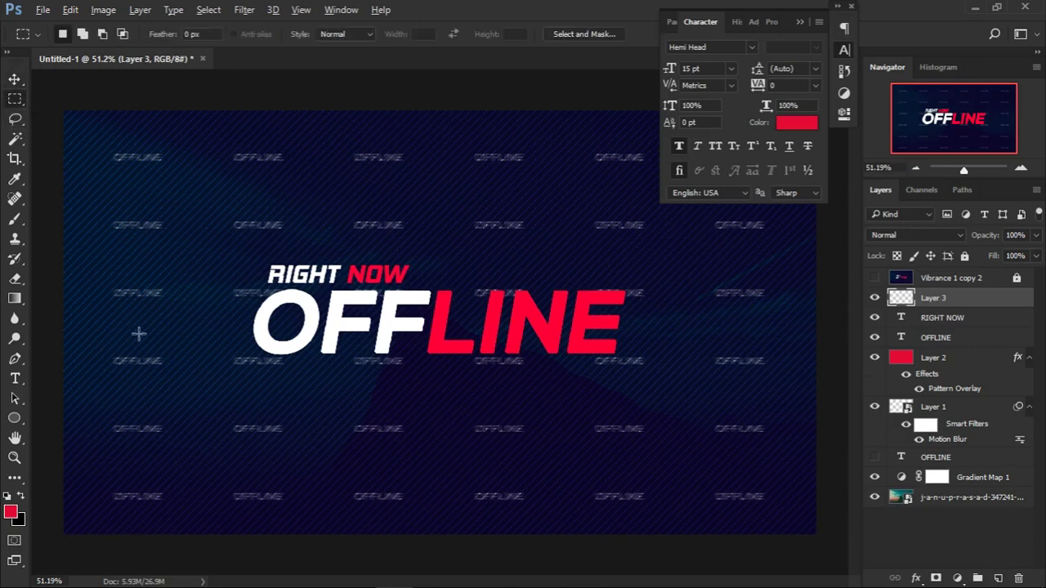
left_click_drag(267, 364, 619, 380)
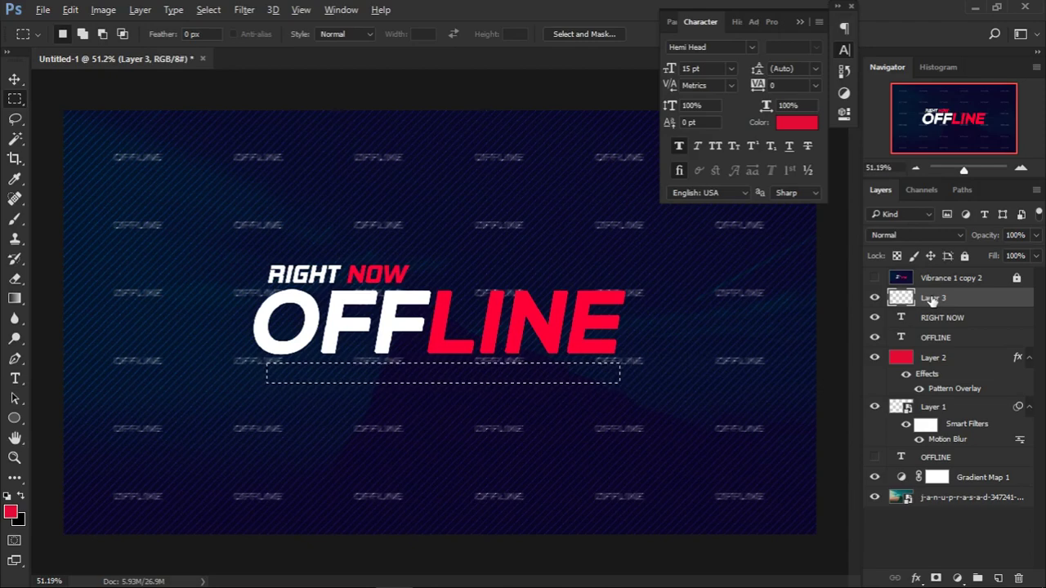
- Fill the rectangular selection with a very dark green-blue colour at 100% opacity in Normal mode, and deselect it
right_click(427, 369)
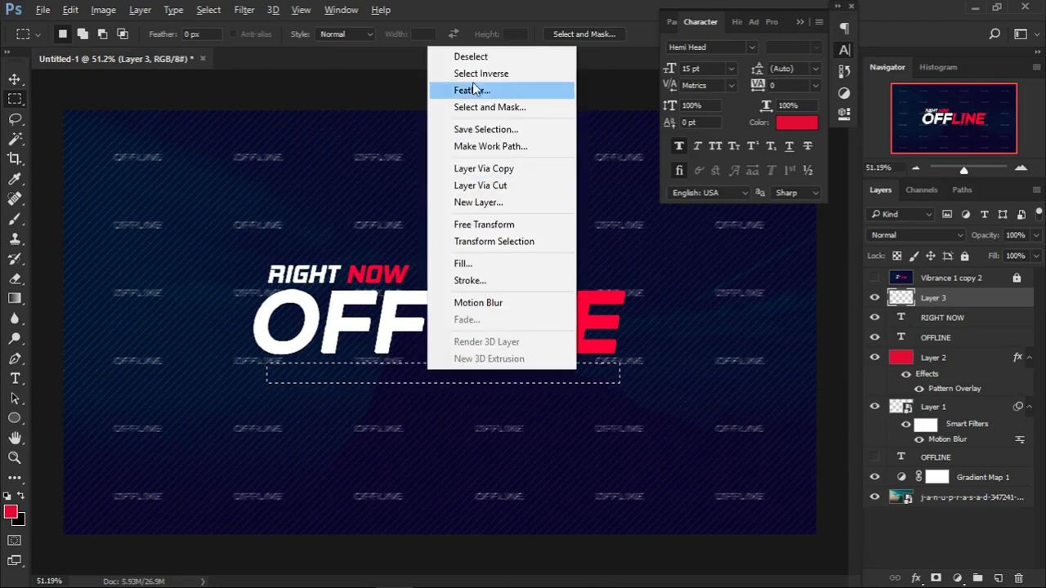
left_click(496, 264)
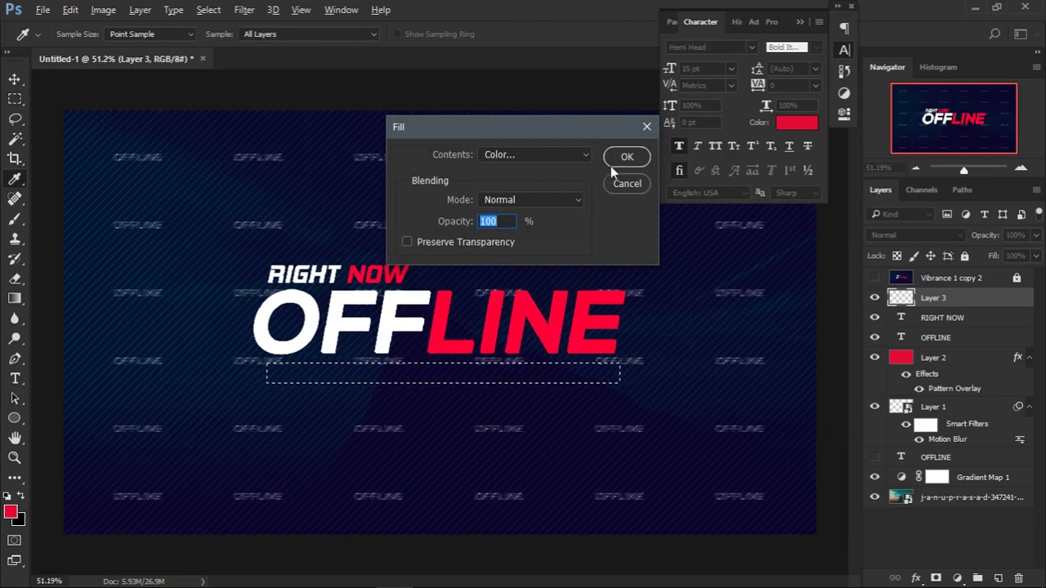
left_click(619, 160)
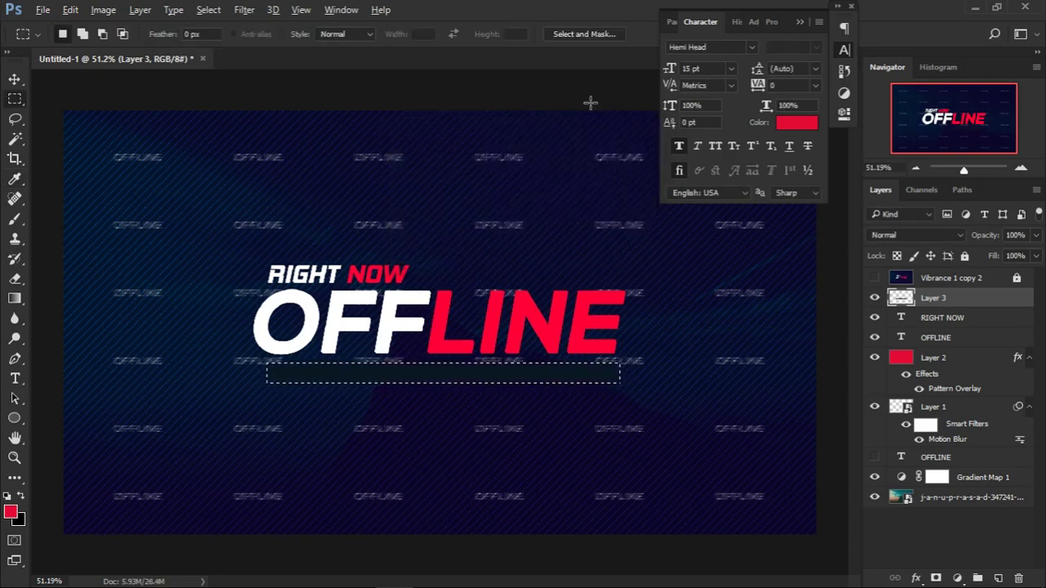
key("v")
left_click(607, 413)
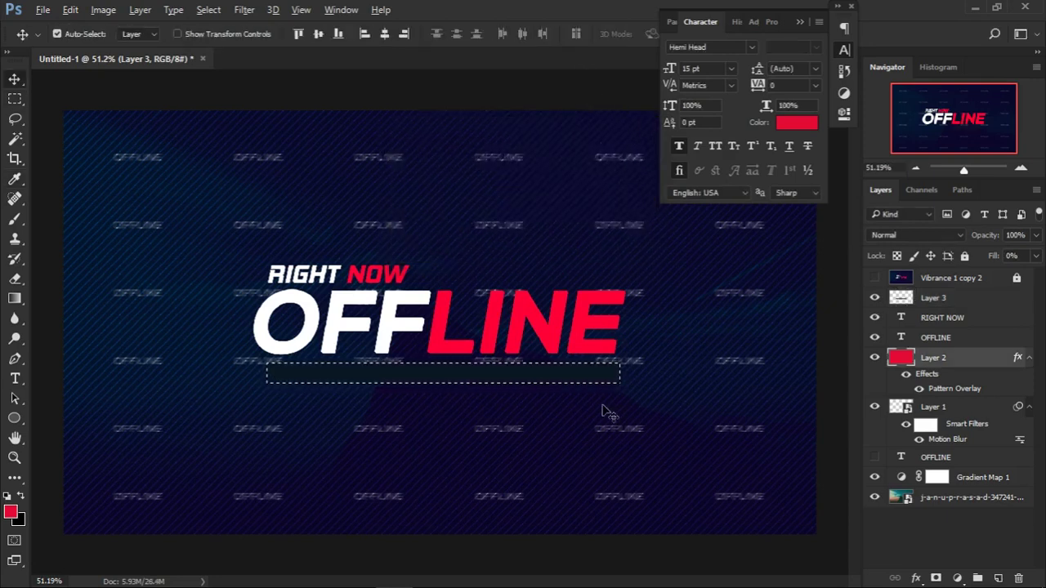
key("ctrl+d")
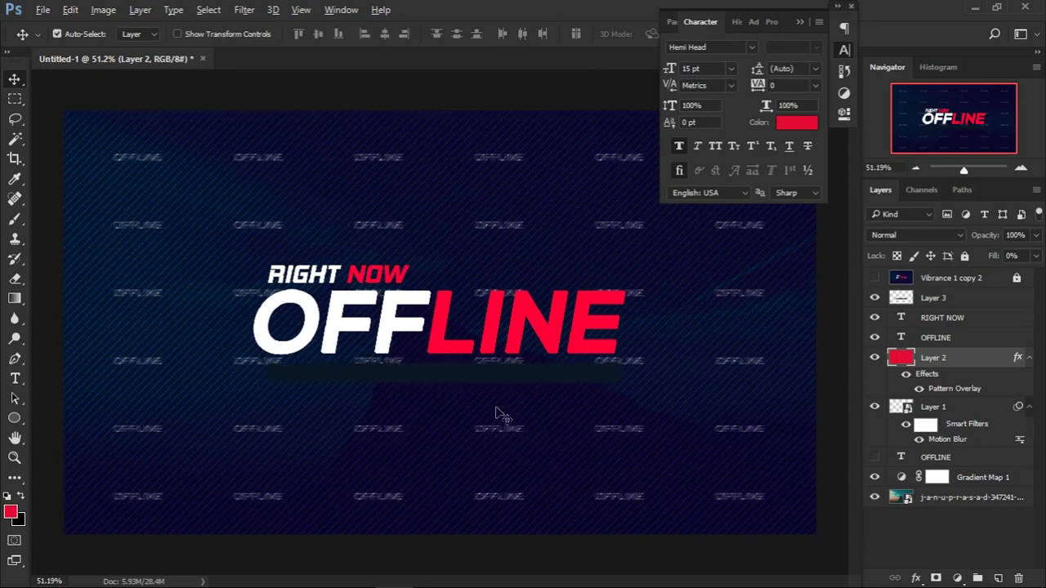
- Add a 10 pt text reading FOLOW over the dark bar and place its layer above the bar's layer
scroll(474, 411, "up", 1)
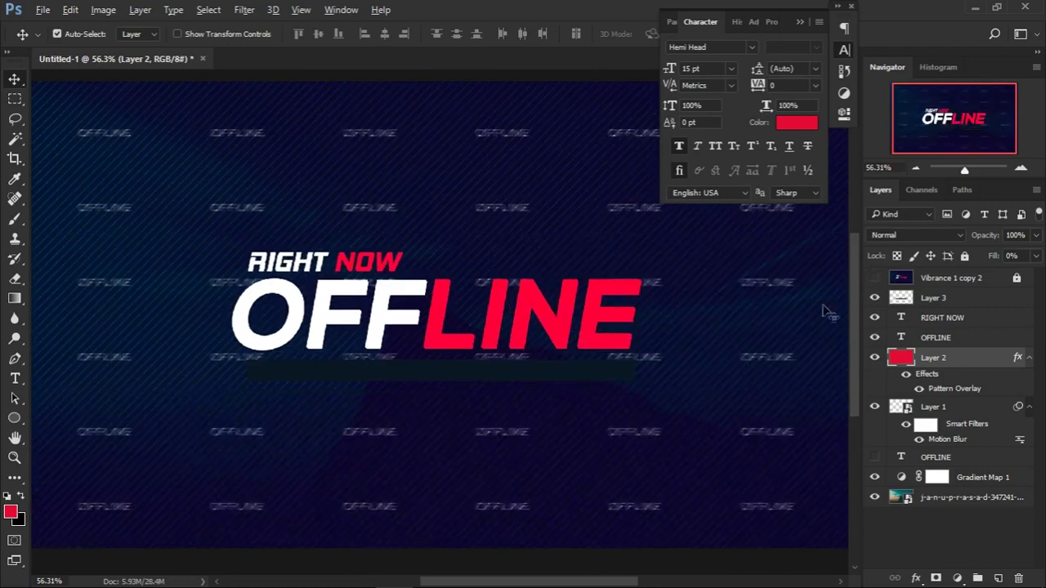
key("t")
left_click(376, 373)
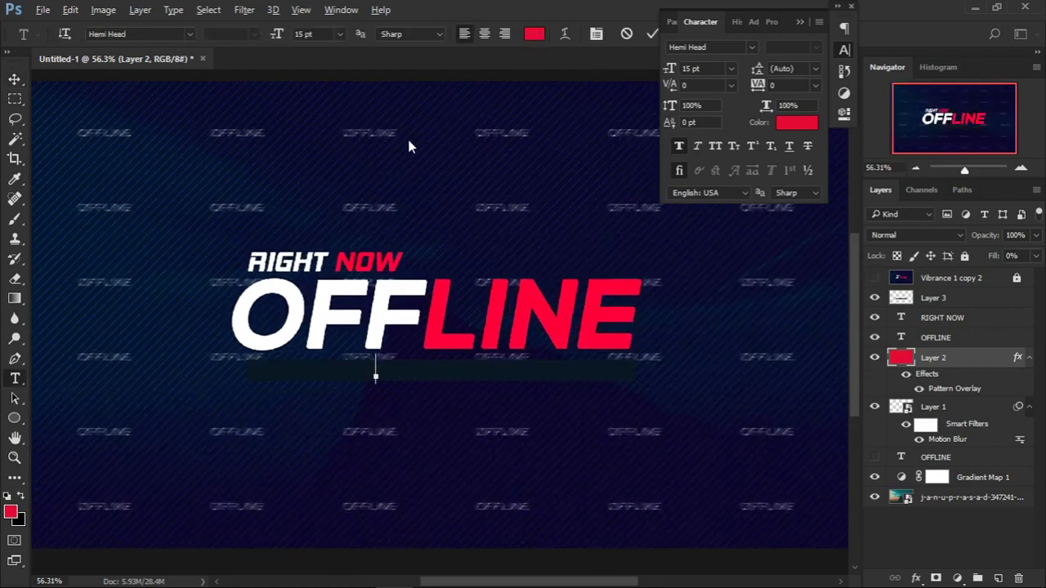
left_click_drag(280, 37, 277, 37)
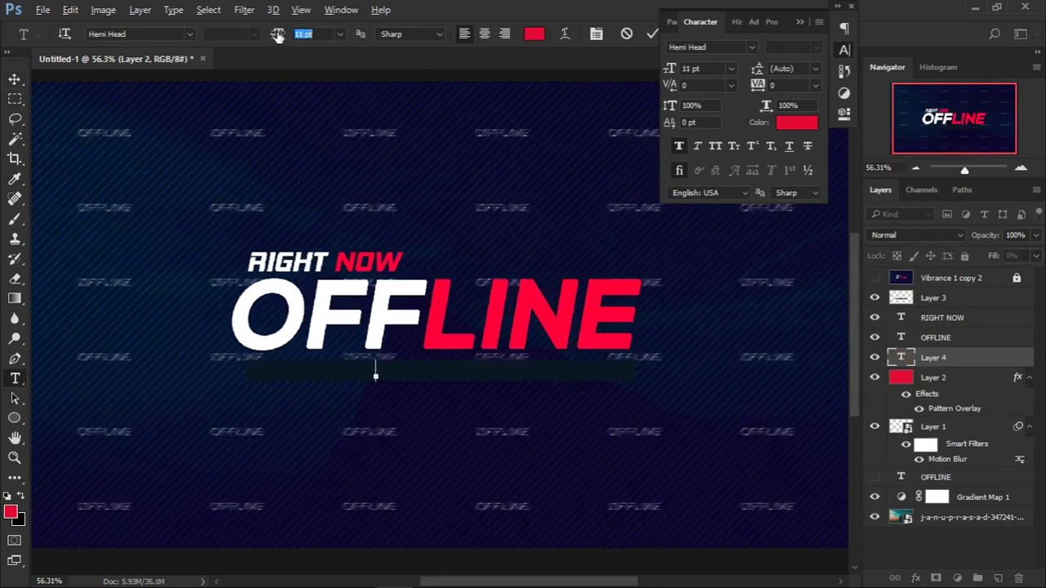
type("1")
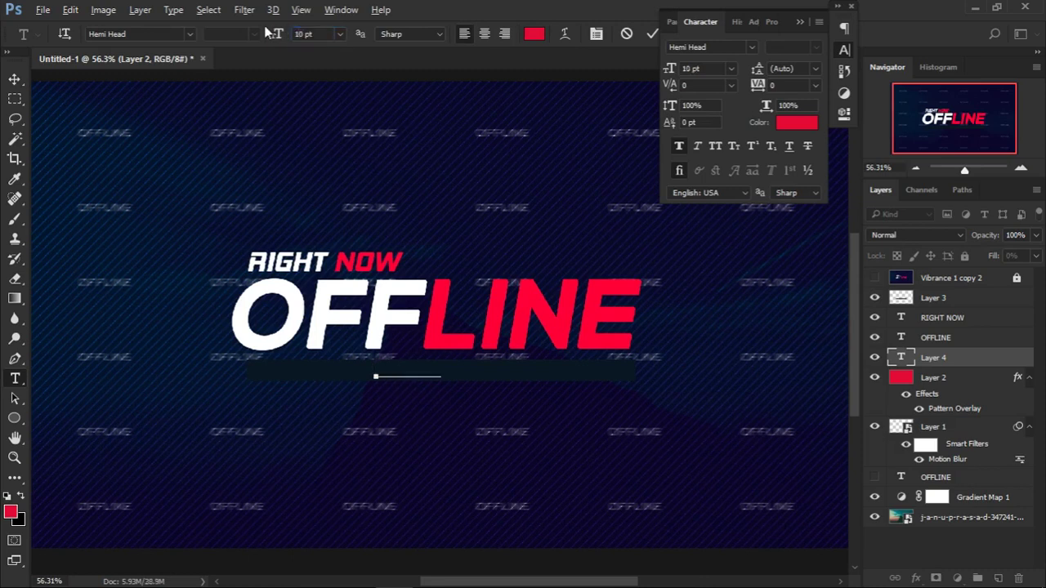
key("ctrl+a")
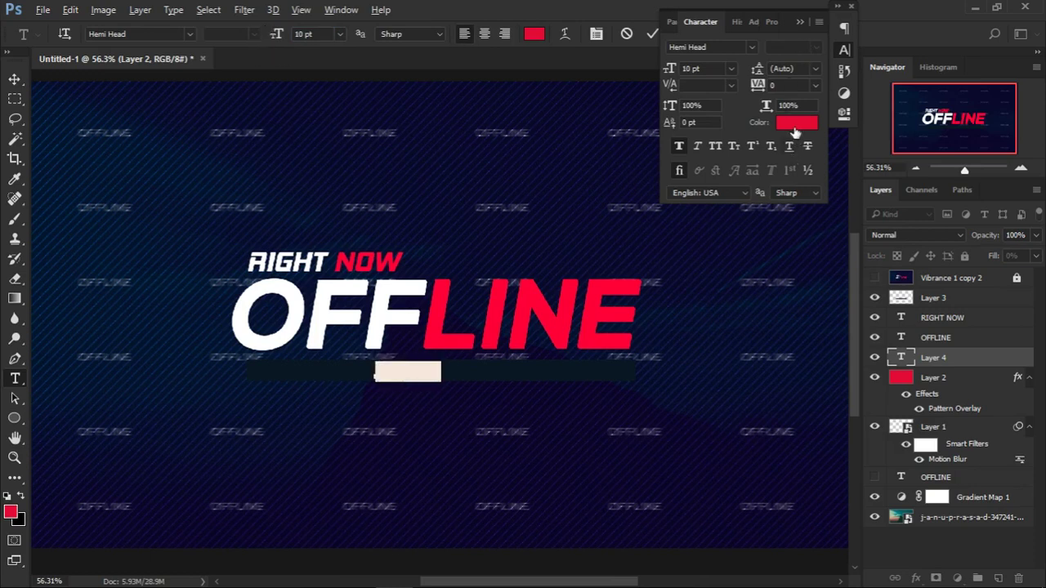
left_click(801, 22)
left_click_drag(964, 357, 949, 280)
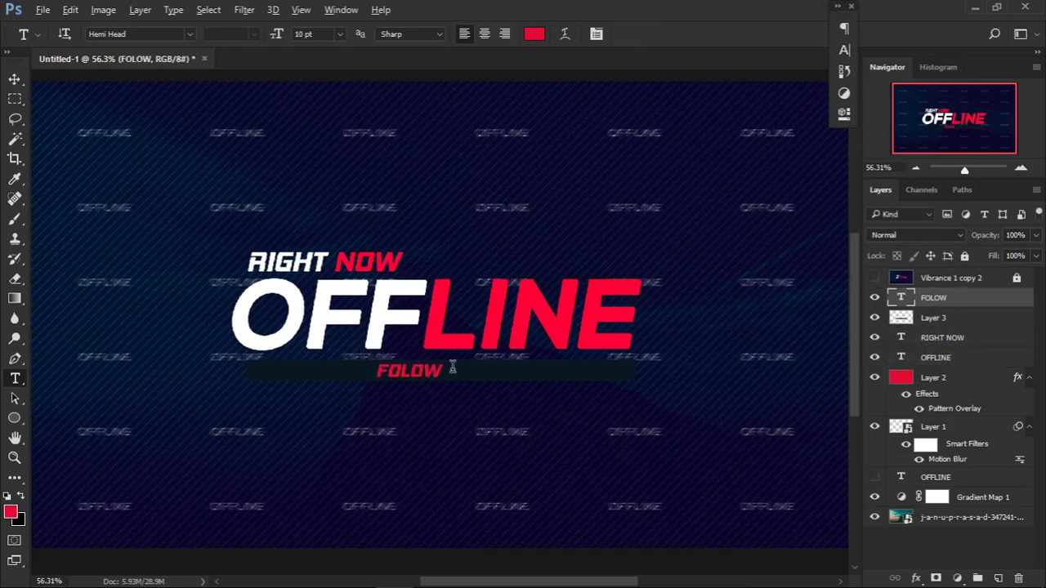
- Correct and extend the FOLOW text to read FOLLOW ME TO WATCH COOL CONTENT
left_click(438, 370)
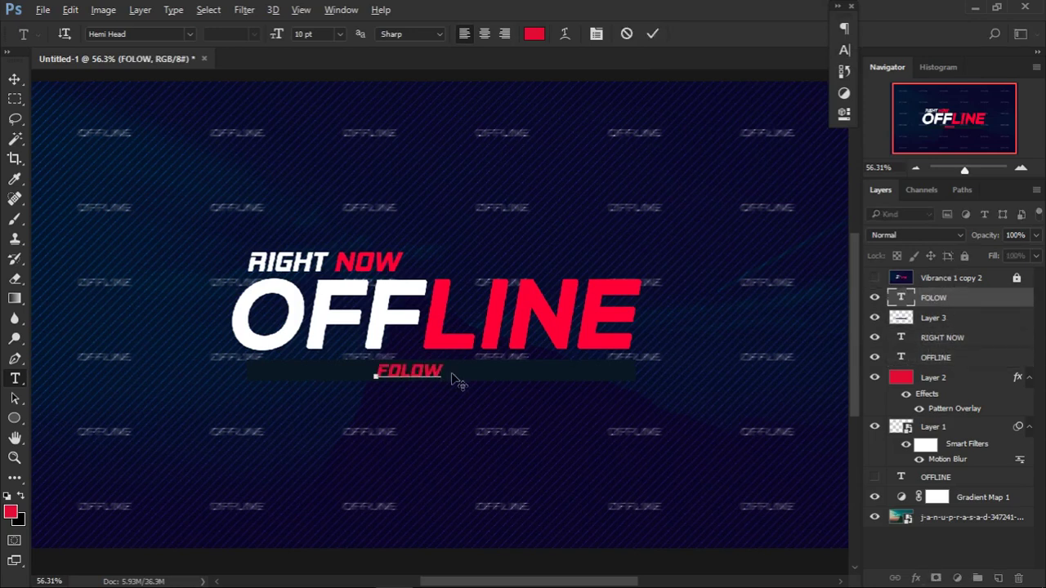
type("LOW ME TO")
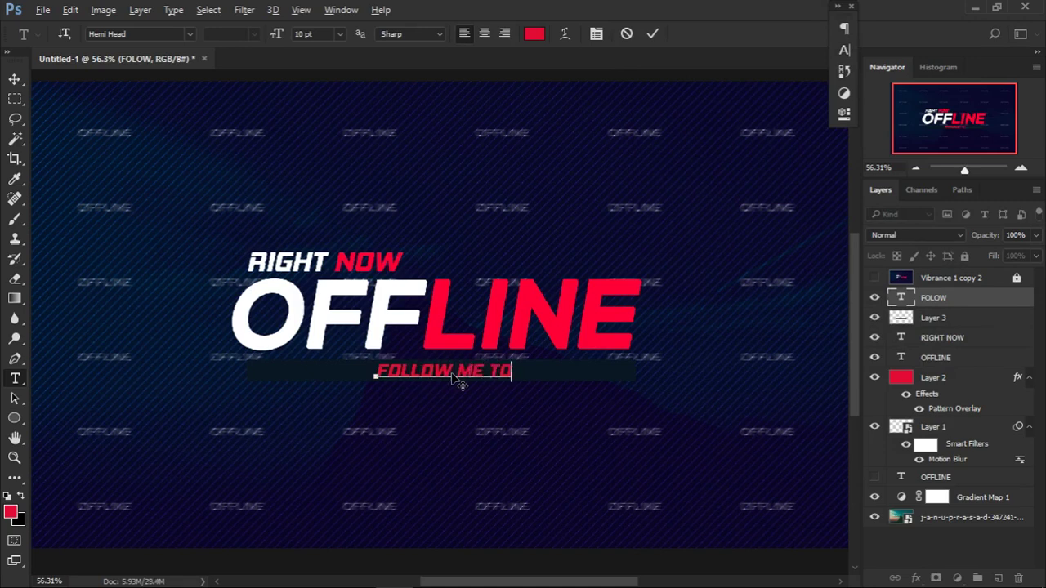
type(" WOAT")
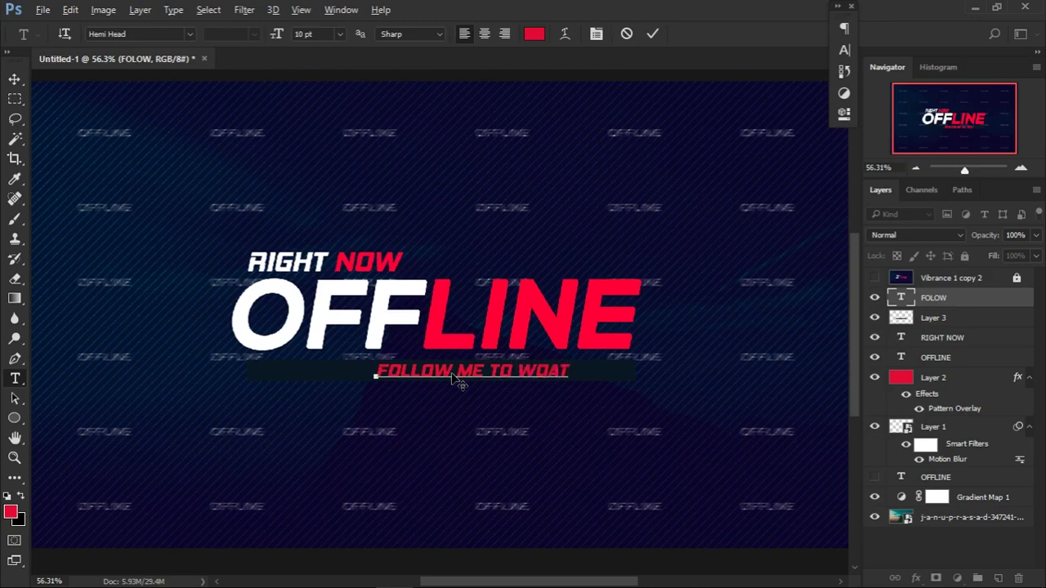
key("BackSpace")
key("BackSpace")
type("TACH")
key("BackSpace")
key("BackSpace")
key("BackSpace")
key("BackSpace")
key("BackSpace")
type("ATCH COOL")
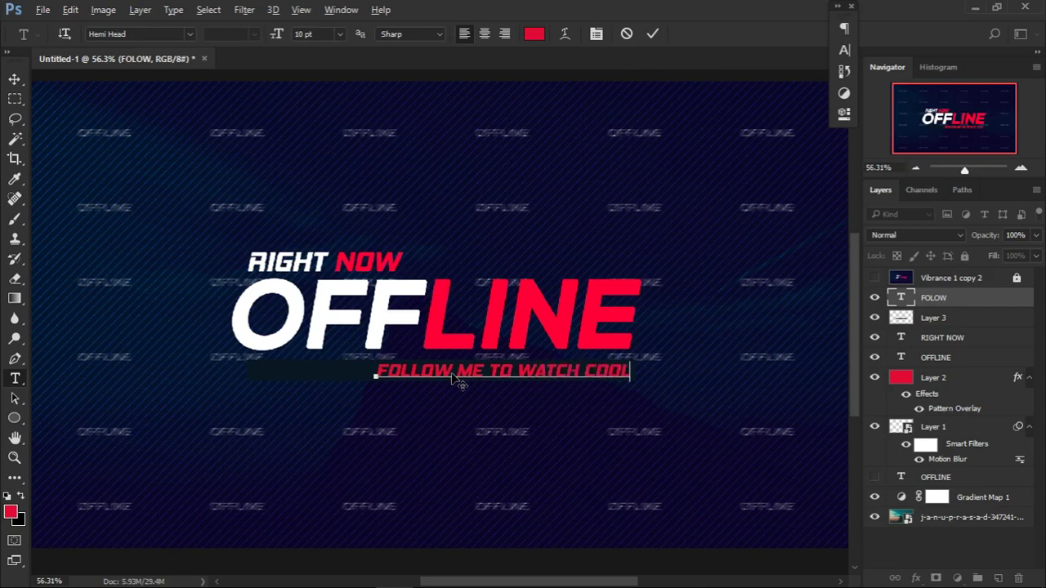
type(" CON")
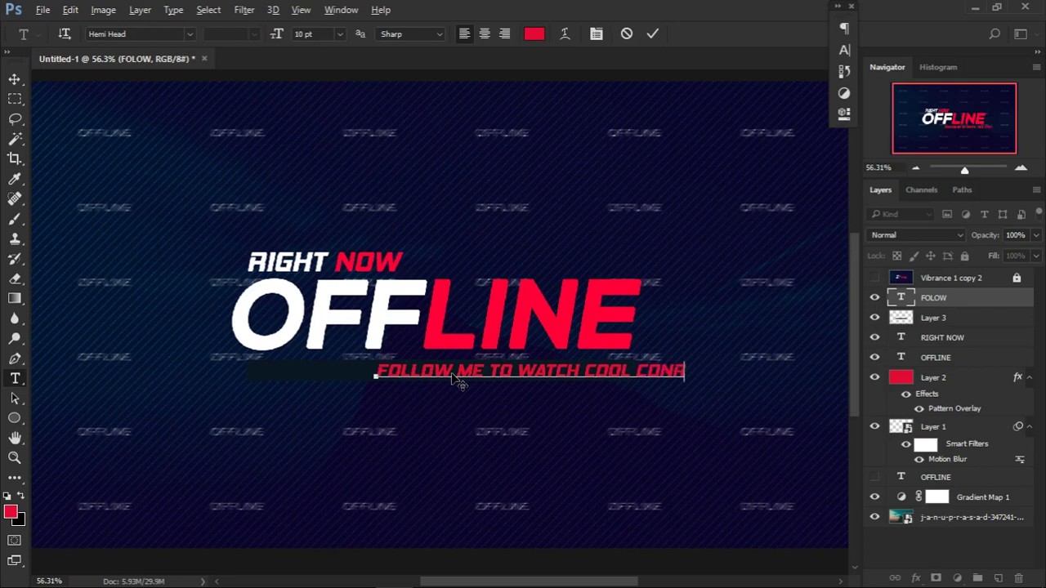
type("TENT")
left_click(653, 34)
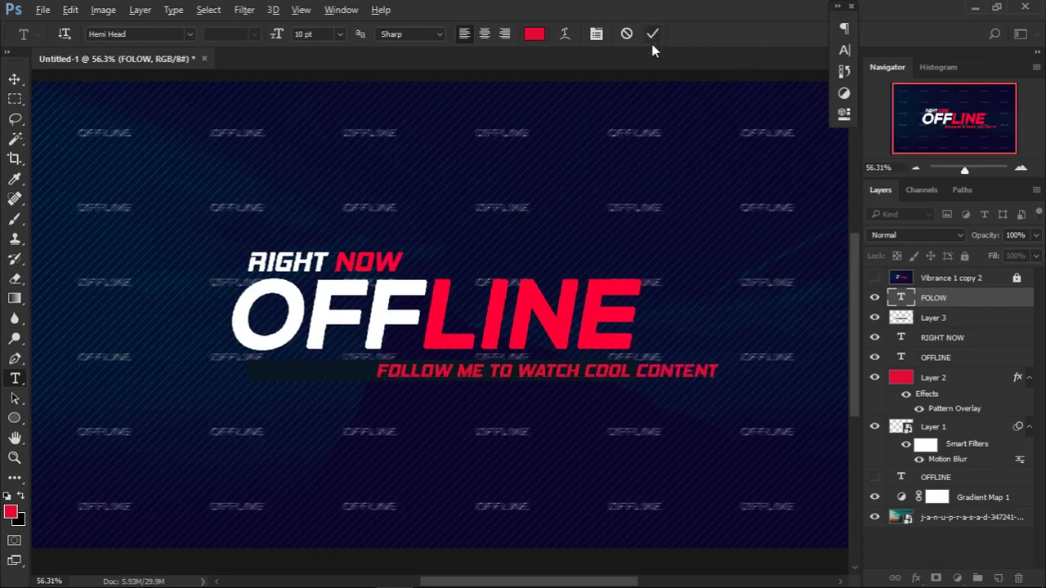
- Move the FOLLOW ME TO WATCH COOL CONTENT line so it is centred on the dark bar
key("v")
left_click_drag(546, 382, 419, 382)
left_click_drag(532, 380, 546, 380)
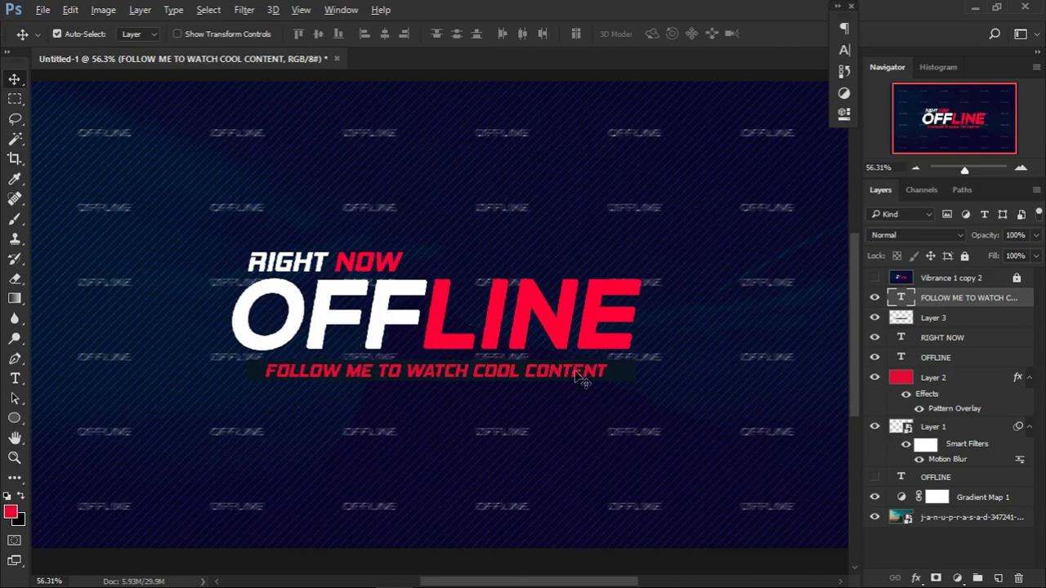
- Recolour only the words FOLLOW ME TO WATCH in the tagline to white, ffffff
key("t")
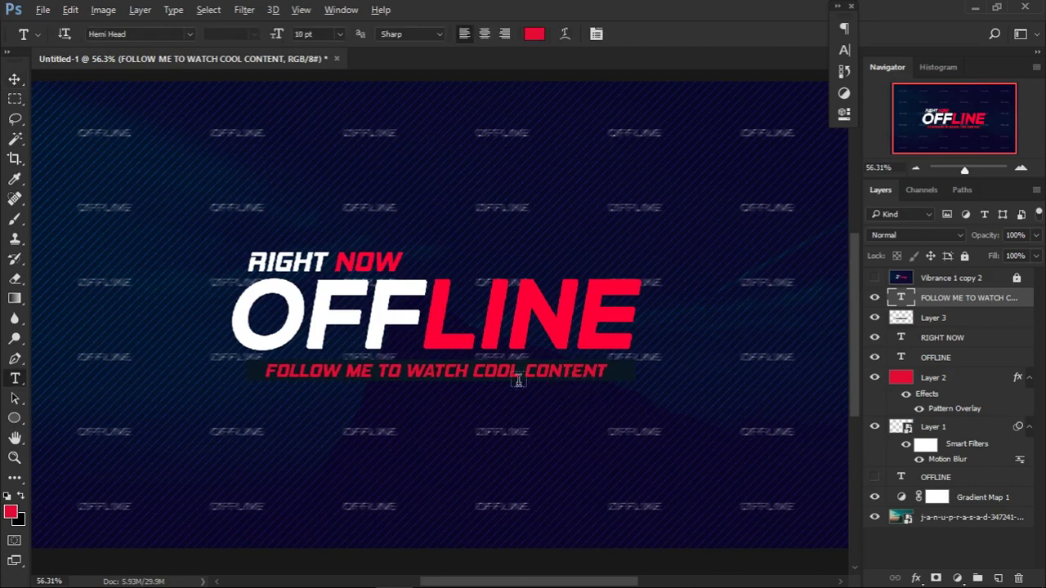
left_click_drag(467, 367, 175, 351)
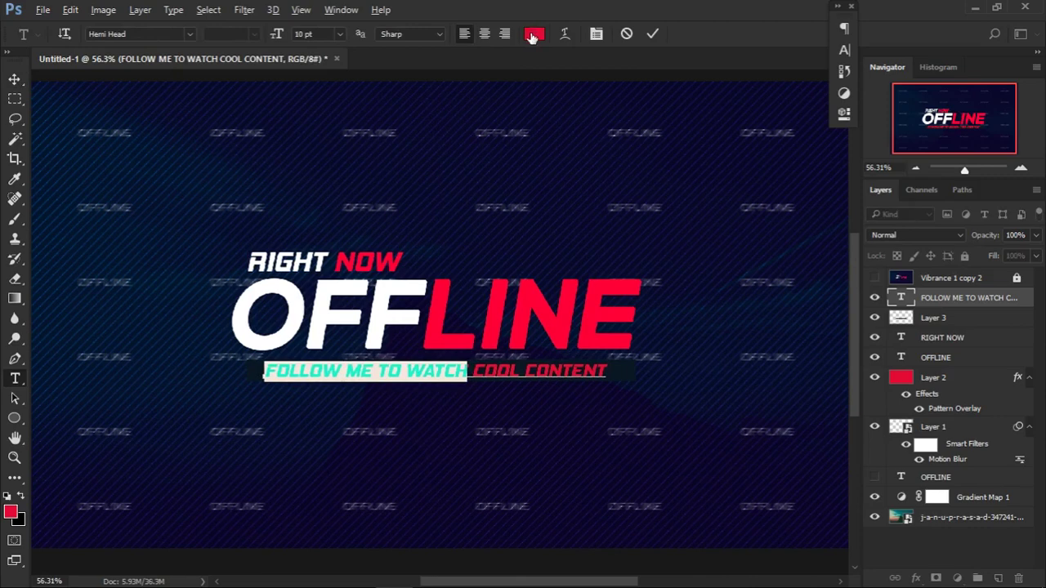
left_click(532, 36)
type("ffffff")
left_click(633, 127)
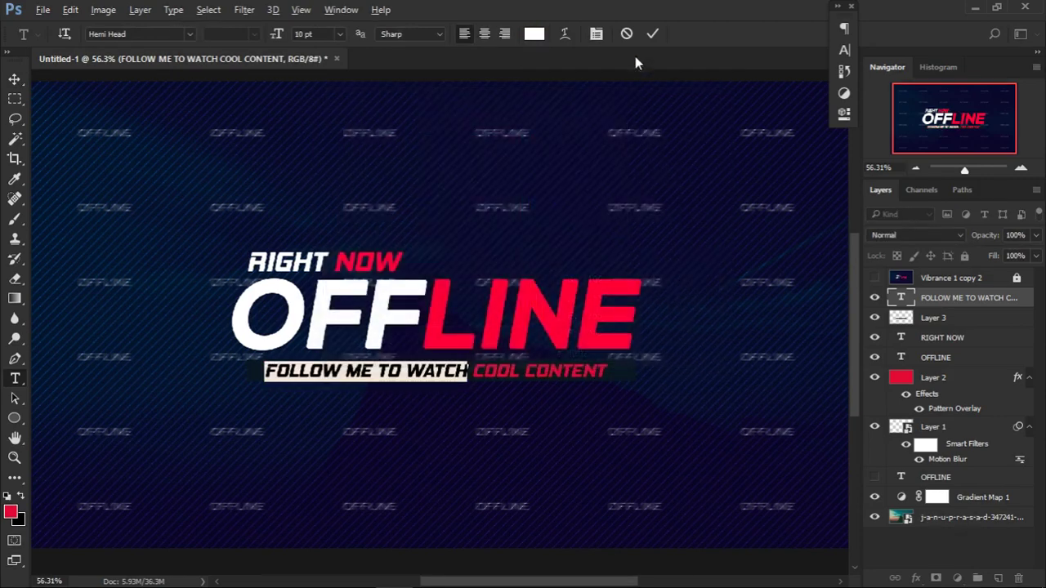
- Commit the tagline's white recolouring and check the words COOL CONTENT up close
left_click(652, 34)
scroll(601, 327, "down", 2)
scroll(602, 335, "up", 5)
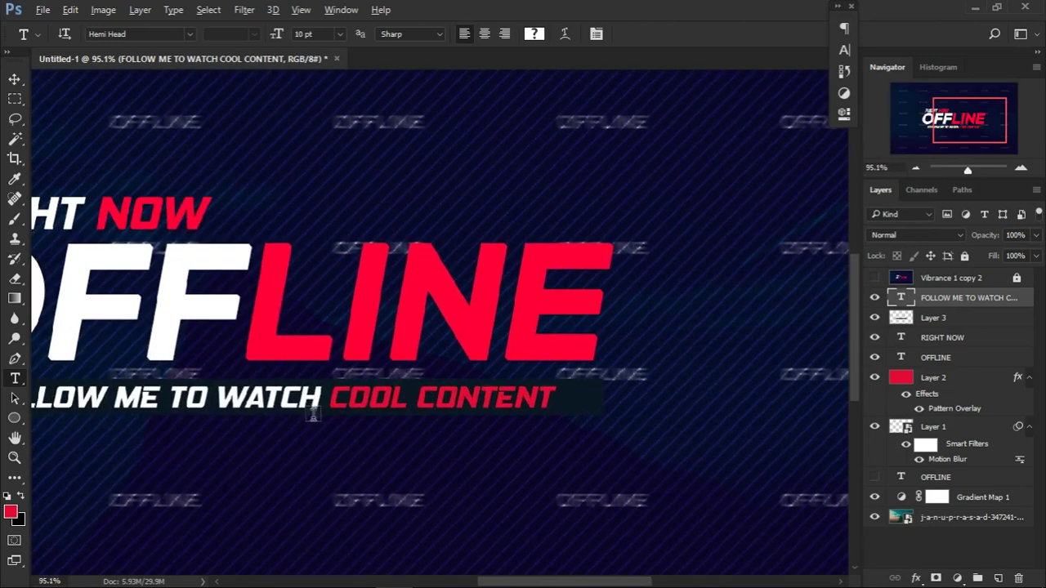
left_click(355, 392)
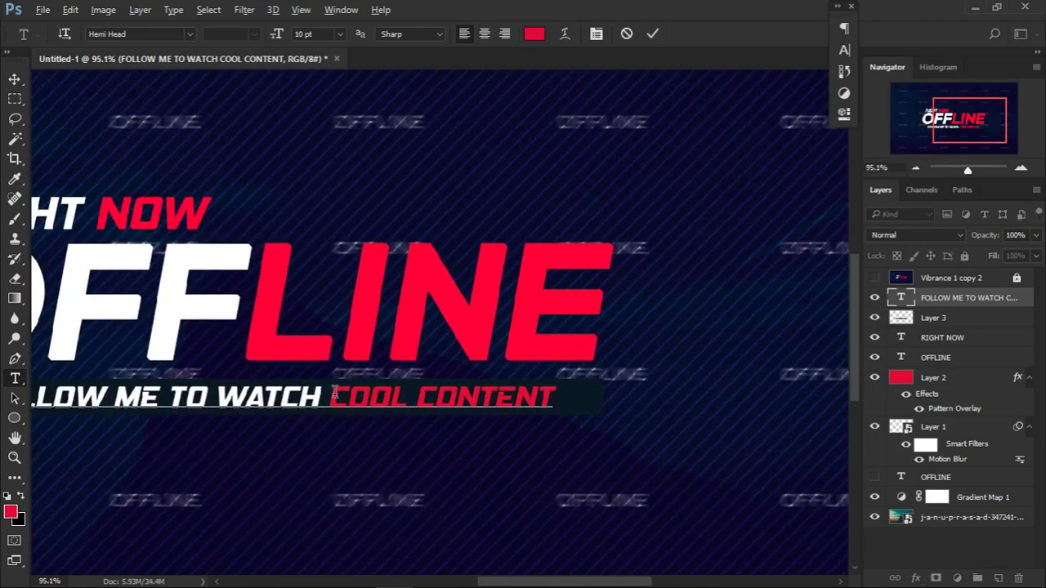
left_click_drag(329, 397, 605, 400)
- Compare the design with the finished reference by showing and hiding the Vibrance 1 copy 2 layer
left_click(874, 279)
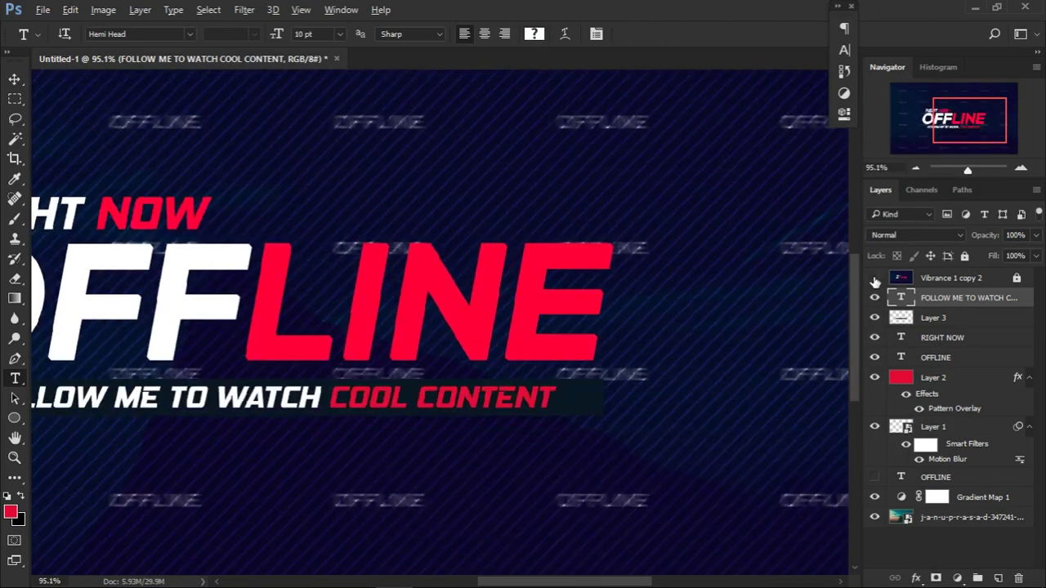
left_click(874, 279)
left_click(874, 278)
scroll(360, 212, "down", 3)
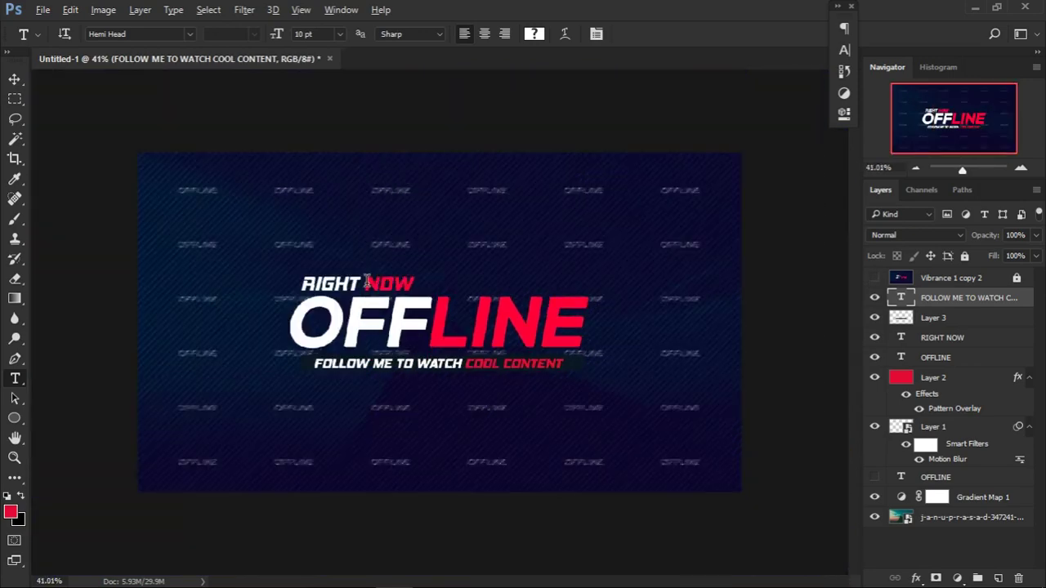
scroll(368, 282, "up", 1)
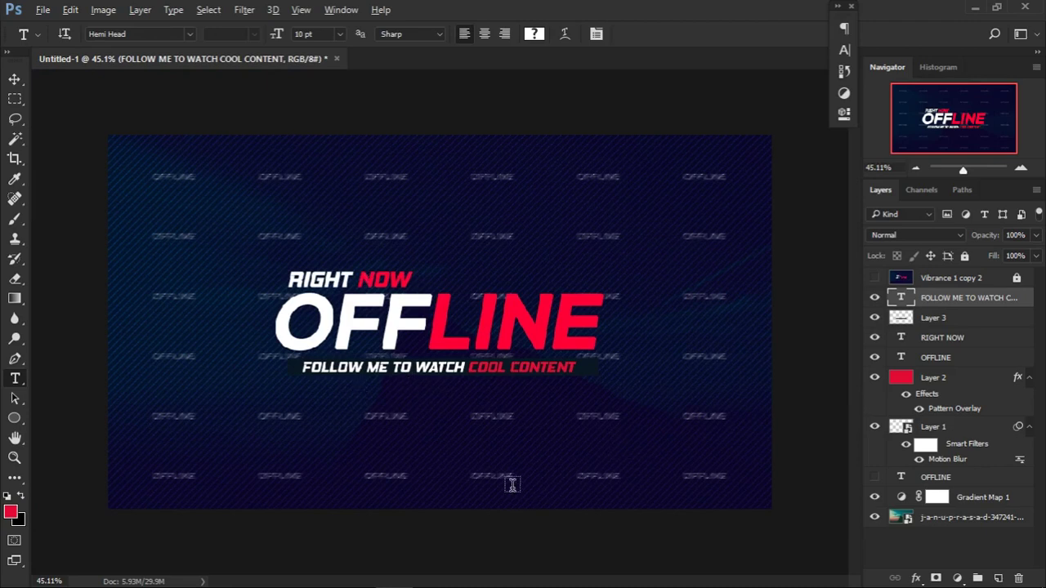
scroll(513, 483, "up", 2)
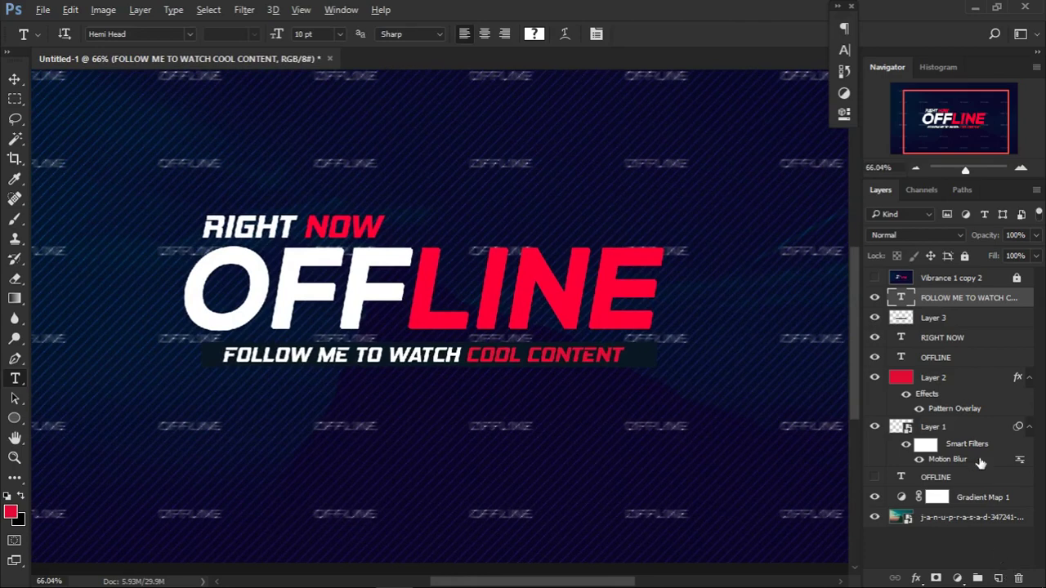
left_click(874, 279)
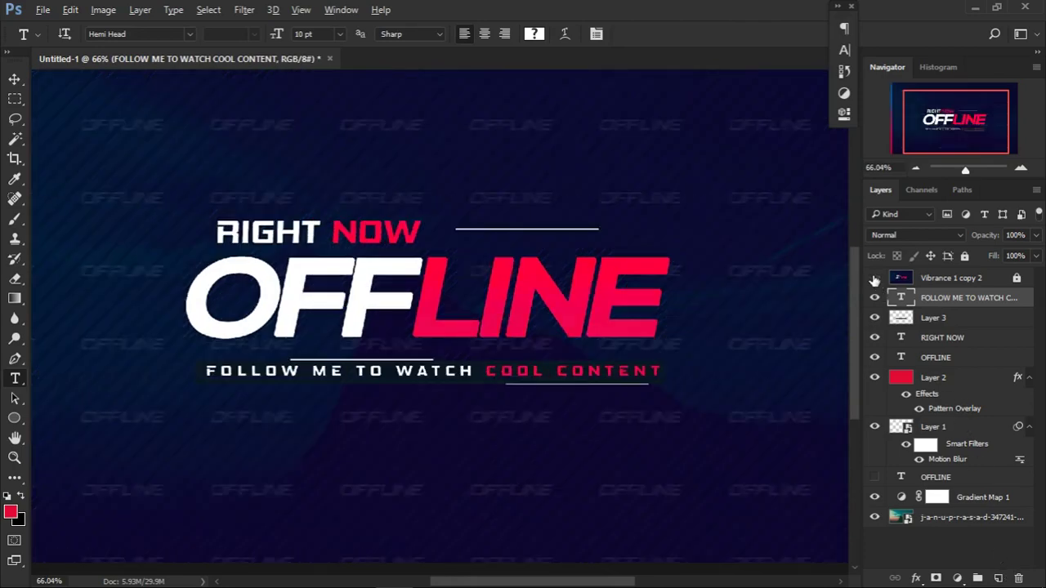
left_click(874, 279)
- Add a new empty layer above the FOLLOW ME TO WATCH COOL CONTENT text and activate the Brush tool
left_click(997, 578)
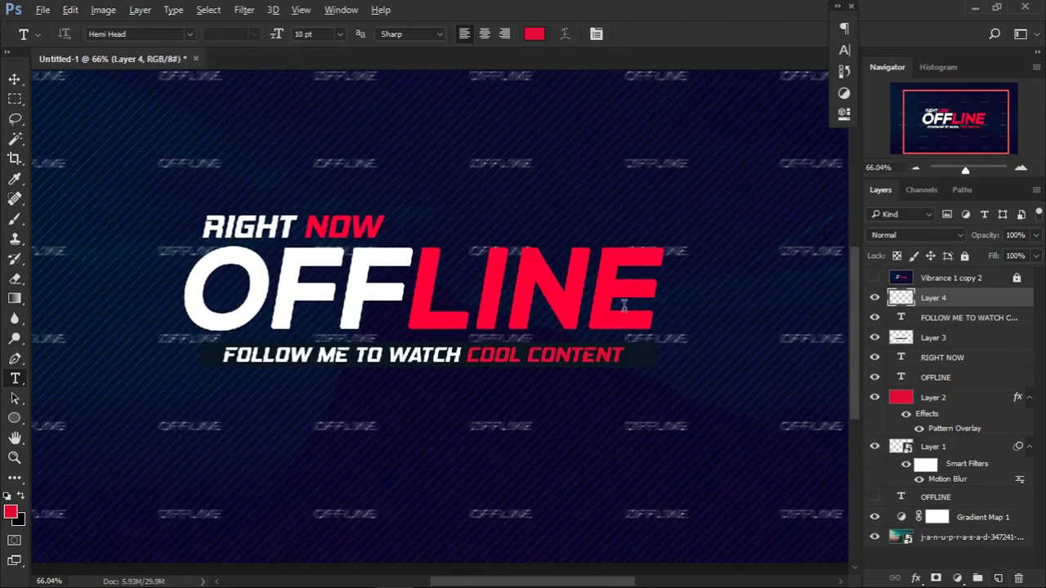
scroll(623, 305, "up", 2)
left_click_drag(460, 187, 450, 273)
key("p")
key("b")
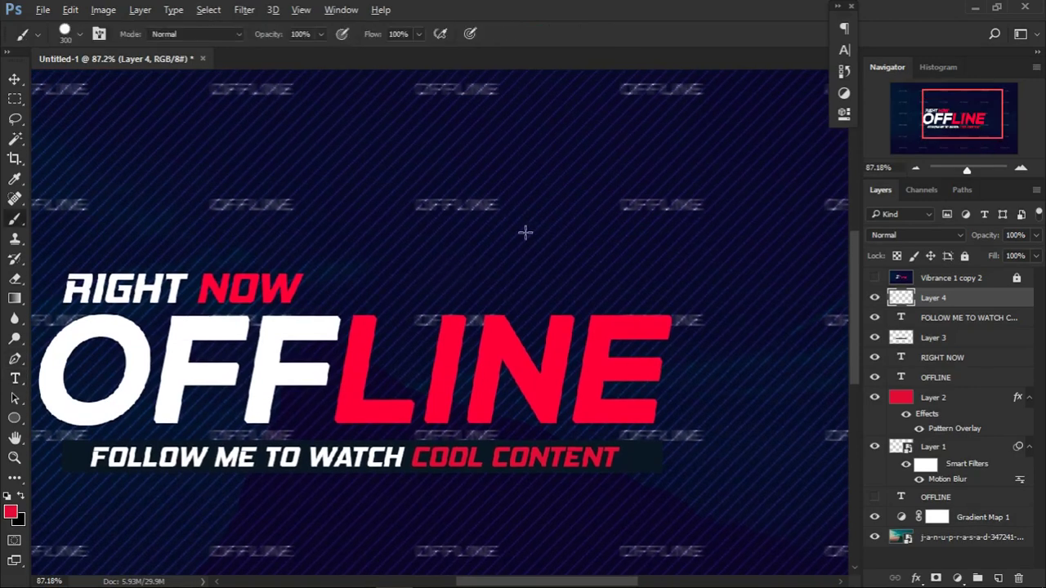
right_click(525, 233)
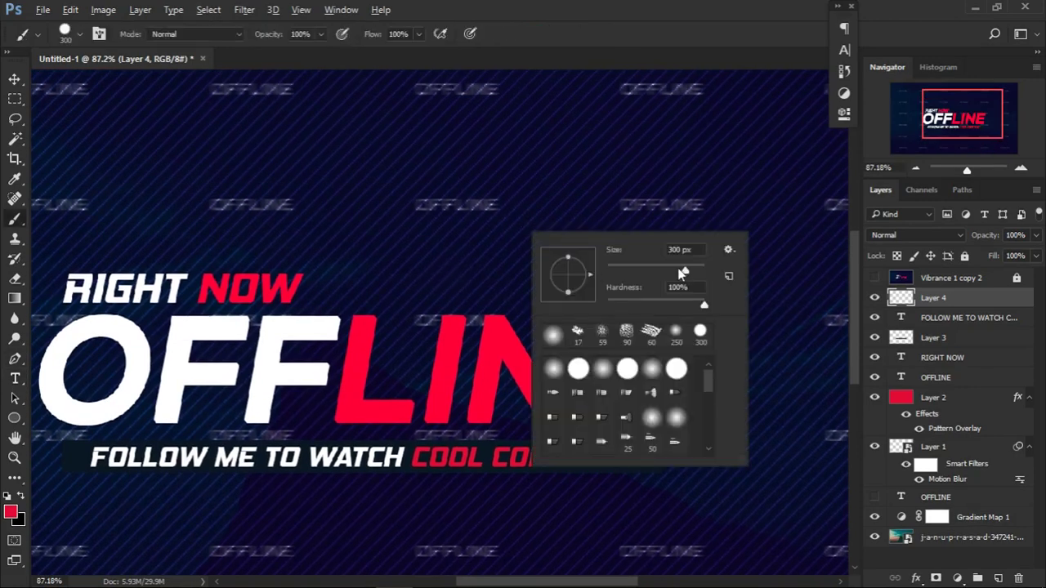
left_click(404, 220)
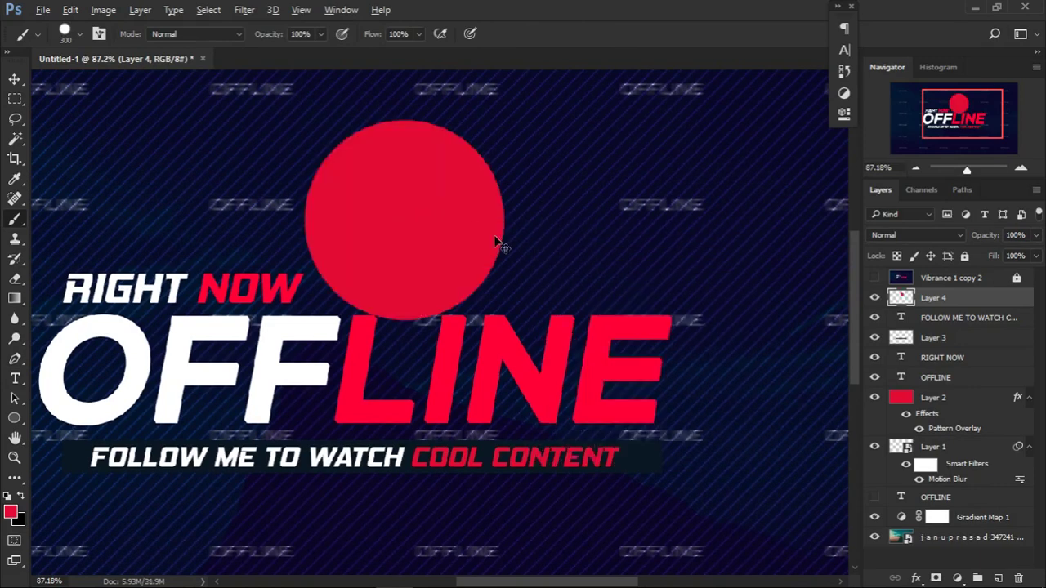
key("ctrl+z")
- Shrink the hard round brush to 4 px and try a single dab above the OFFLINE title
key("bracketleft")
key("bracketleft")
key("bracketleft")
key("bracketleft")
key("bracketleft")
key("bracketleft")
key("bracketleft")
key("bracketleft")
key("bracketleft")
key("bracketleft")
key("bracketleft")
key("bracketleft")
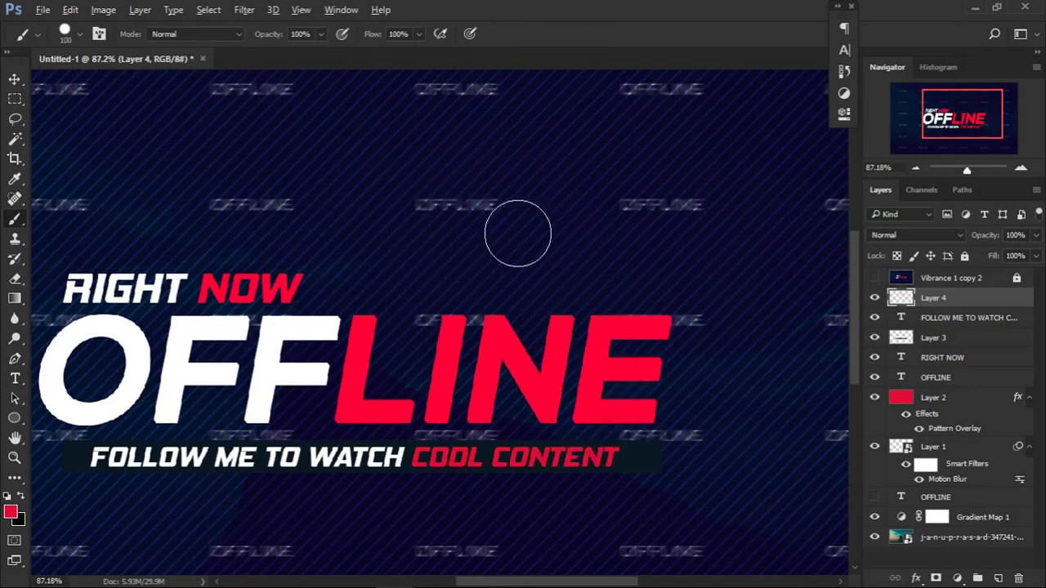
key("bracketleft")
key("bracketleft")
key("bracketleft")
key("bracketleft")
key("bracketleft")
key("bracketleft")
key("bracketleft")
key("bracketleft")
key("bracketleft")
right_click(525, 231)
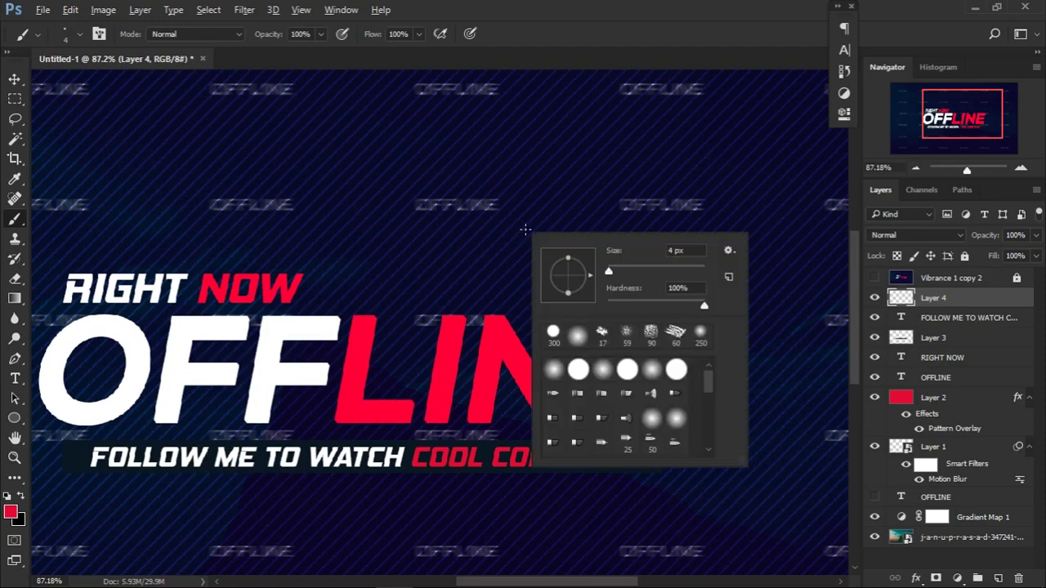
left_click(536, 195)
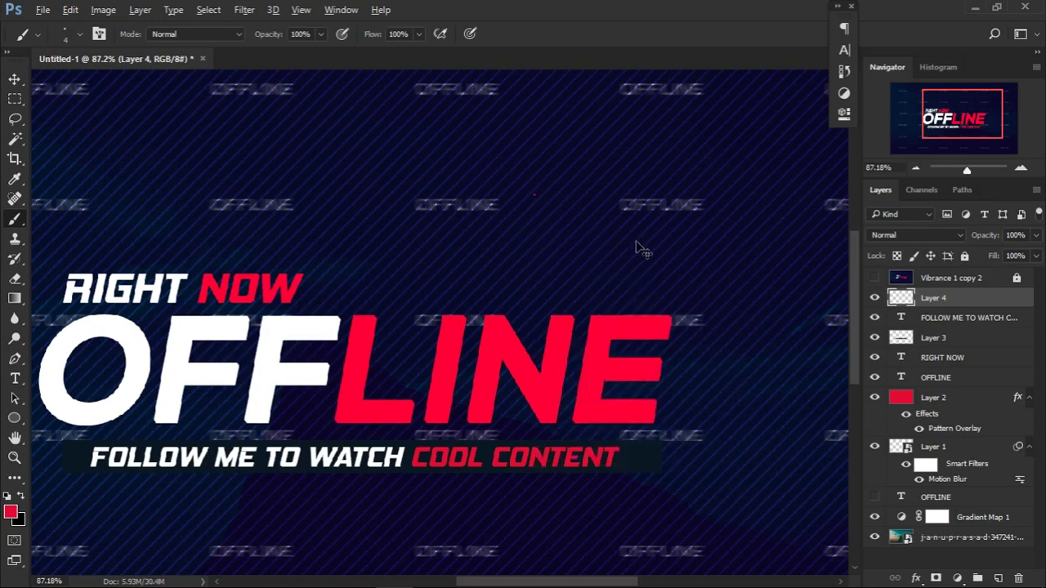
- Set the hard round brush size to 5 px
right_click(585, 212)
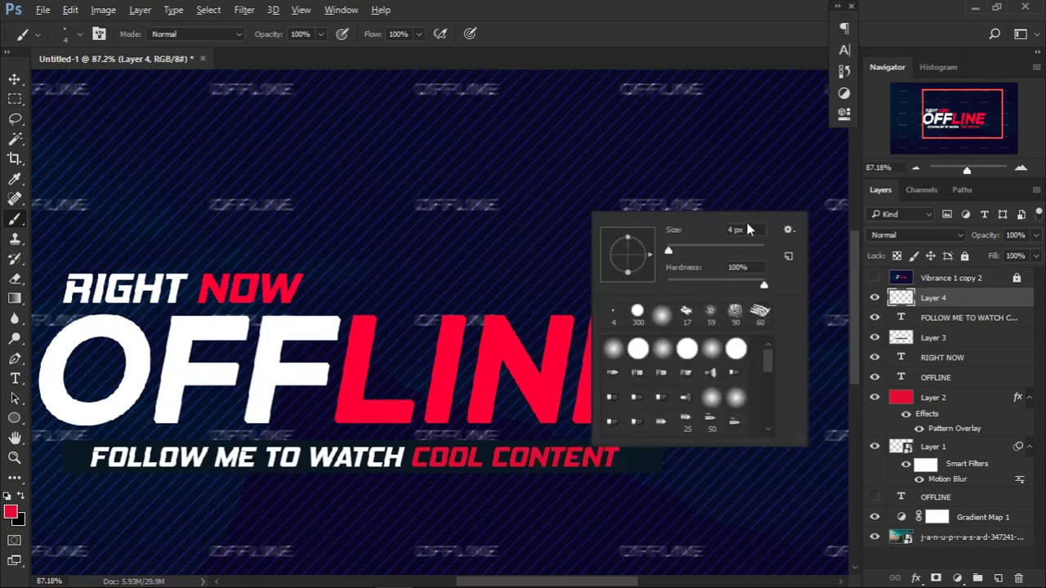
left_click(746, 230)
type("5")
key("Return")
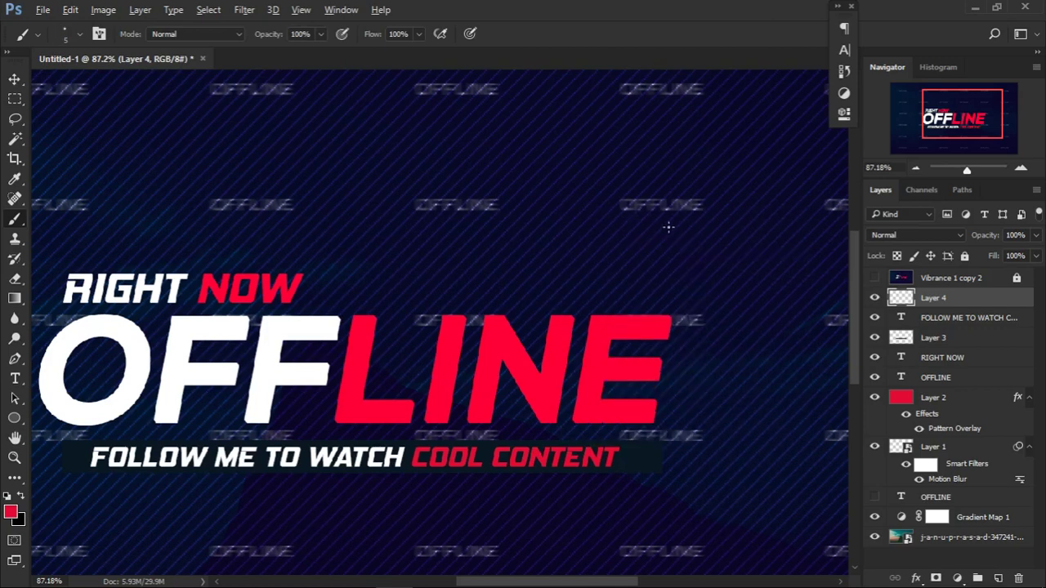
right_click(626, 242)
key("Escape")
- With the Pen tool, draw a straight horizontal path beginning just after the word NOW, above the letters LINE of the title
key("p")
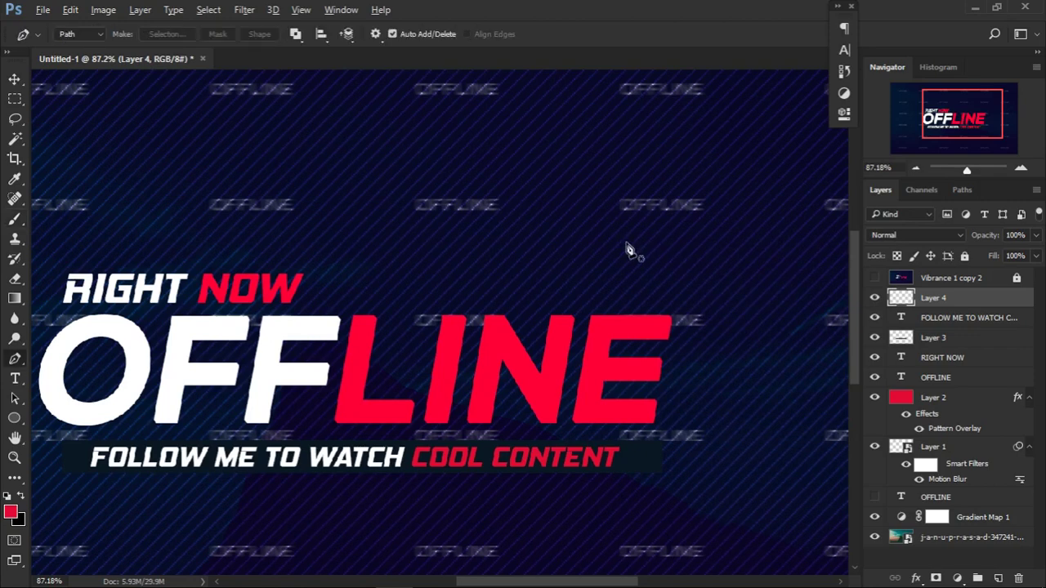
right_click(626, 243)
left_click(610, 247)
left_click(321, 290)
left_click(502, 290)
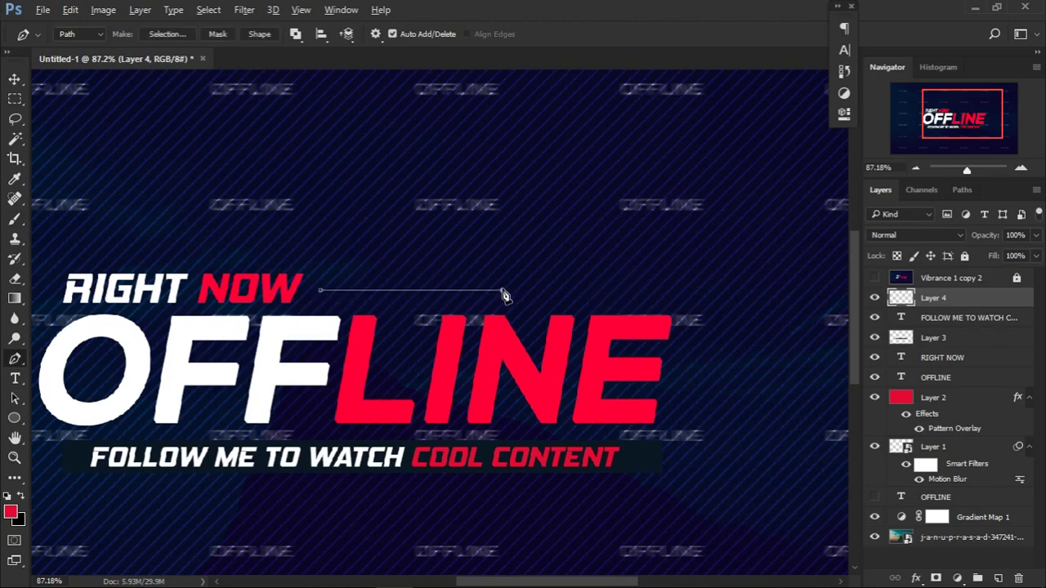
- Stroke the horizontal path with the Brush, Simulate Pressure off, and dismiss the path
right_click(502, 291)
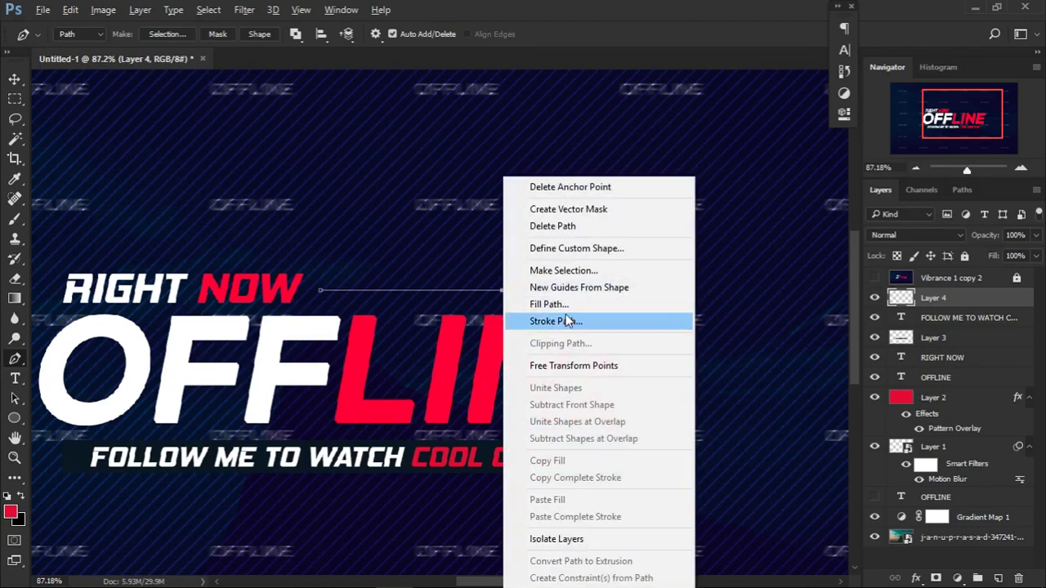
left_click(542, 320)
left_click(537, 192)
left_click(461, 211)
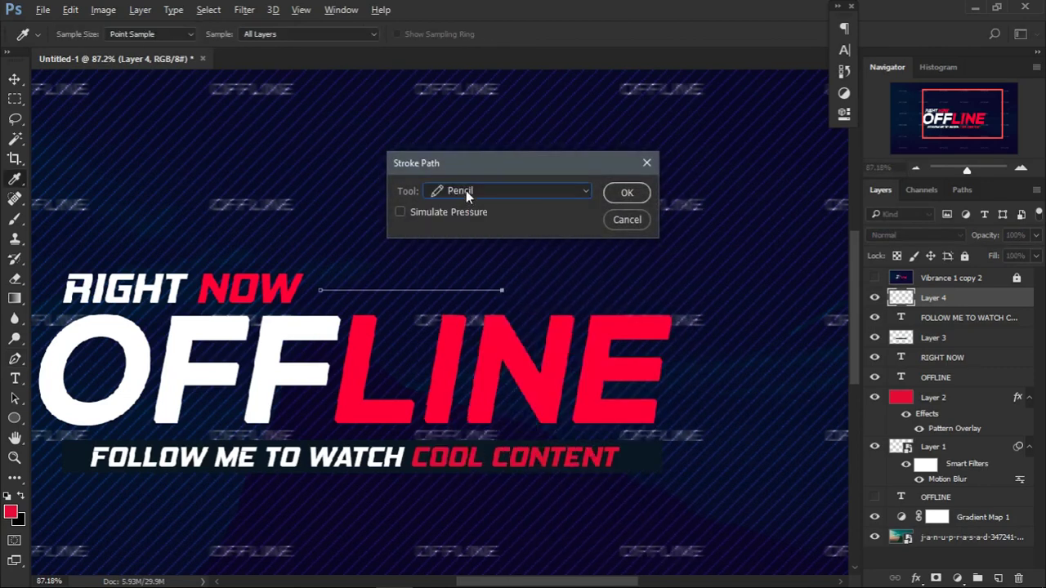
left_click(466, 191)
left_click(473, 218)
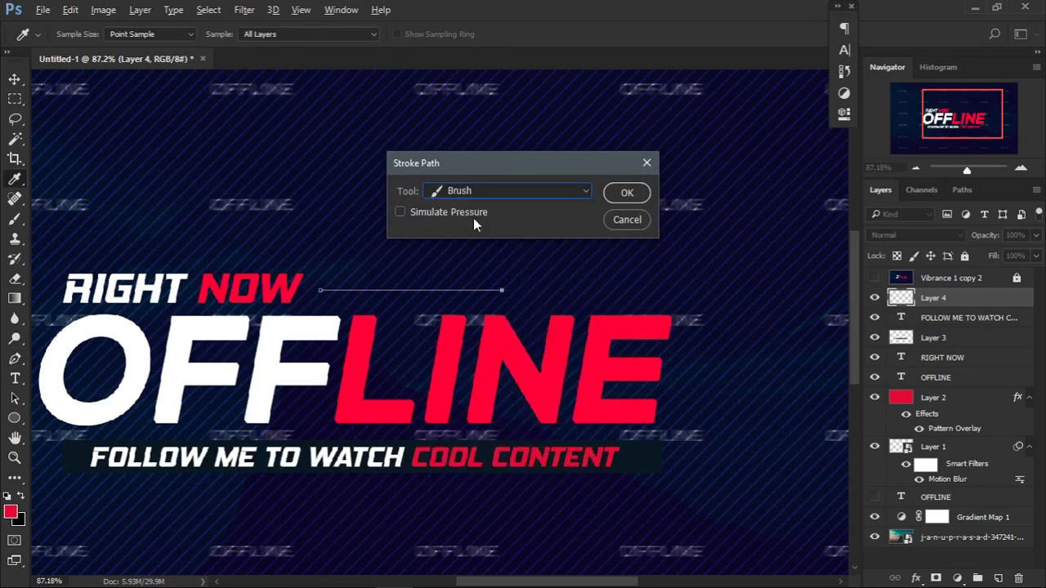
left_click(627, 193)
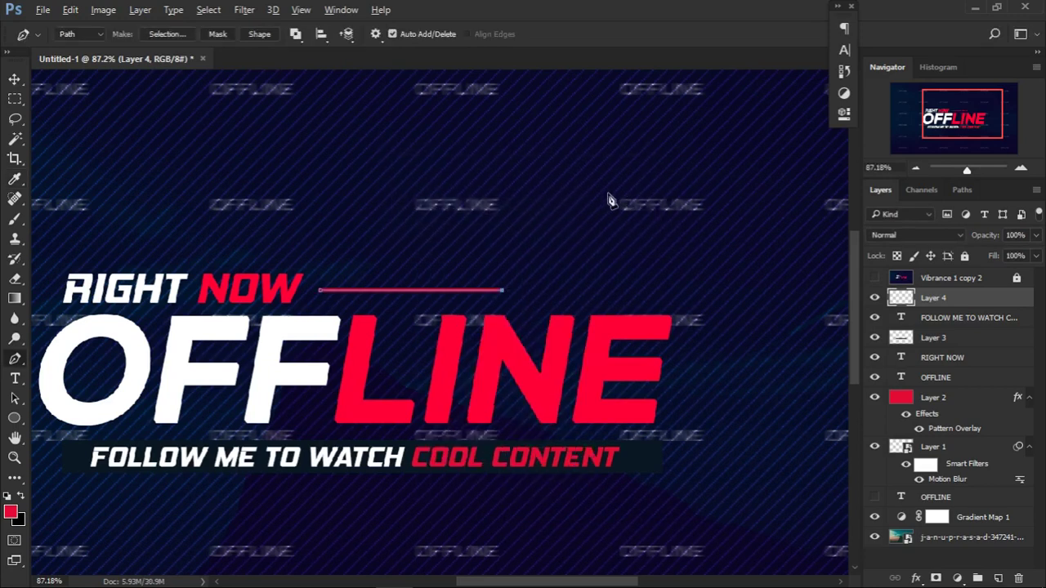
scroll(547, 268, "down", 1)
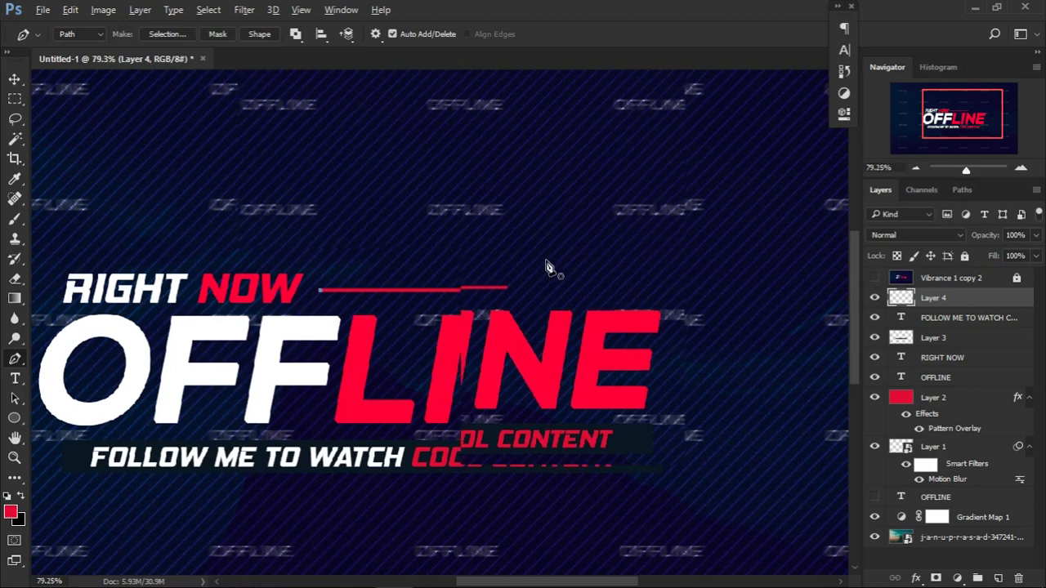
scroll(548, 268, "up", 2)
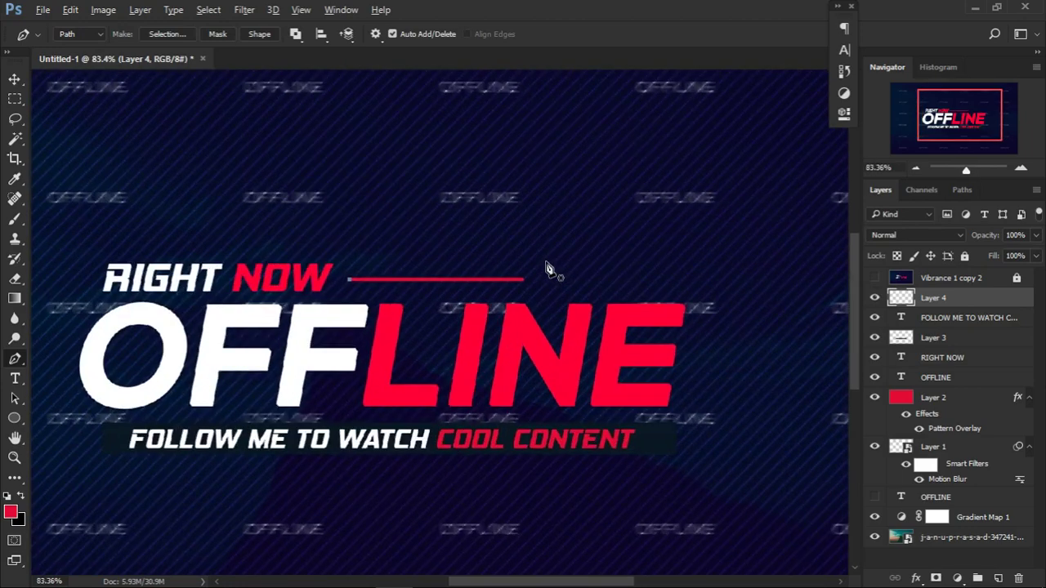
key("Return")
- Apply a white Color Overlay layer style to the layer holding the horizontal line
double_click(1013, 304)
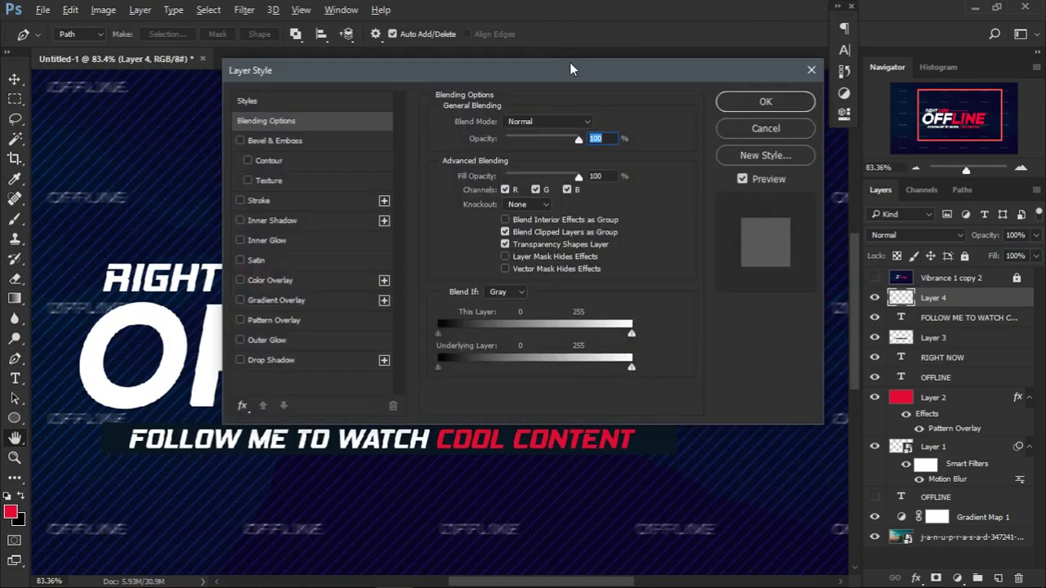
left_click_drag(570, 70, 797, 70)
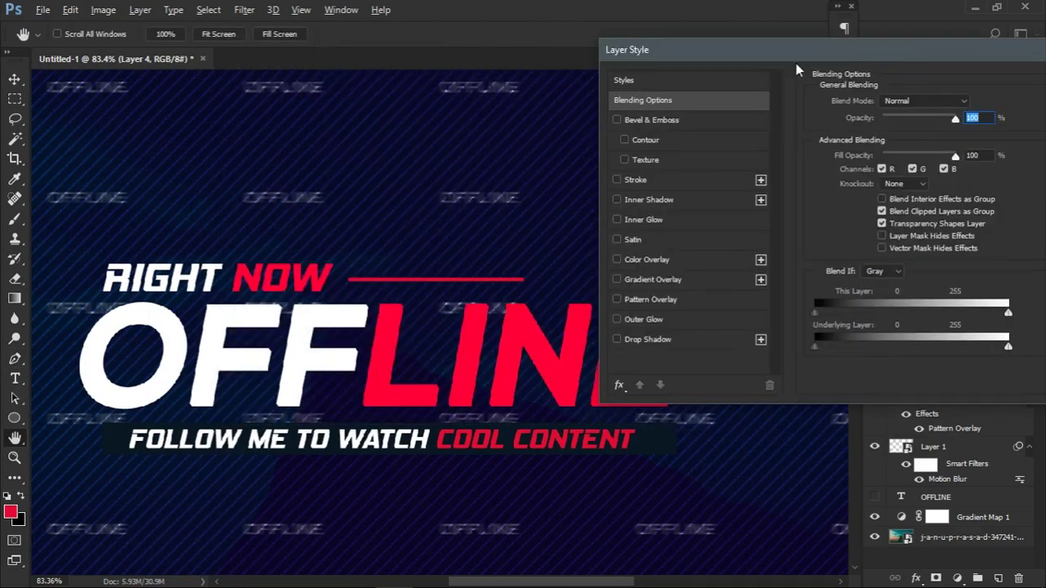
left_click(656, 256)
left_click_drag(879, 47, 565, 64)
key("Return")
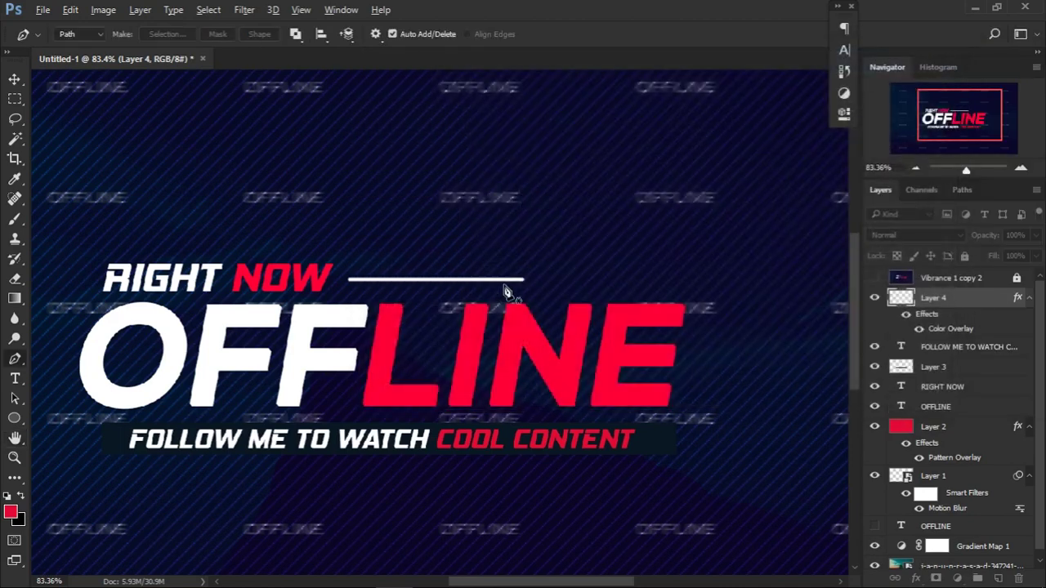
- Duplicate the white line and place the copy just below the words ME TO WATCH in the tagline
key("v")
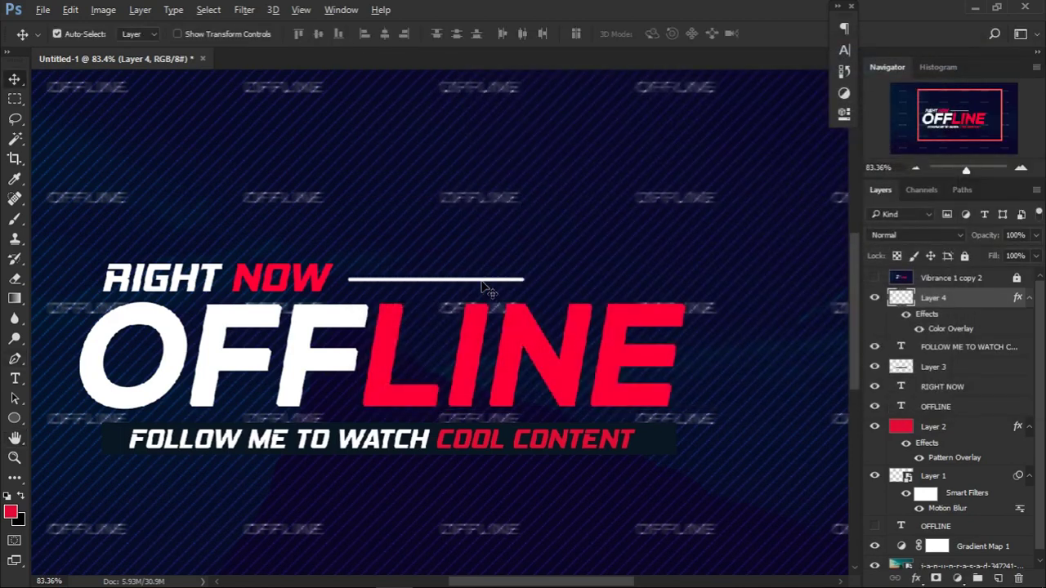
mouse_move(482, 288)
left_mouse_down()
mouse_move(490, 393)
mouse_move(473, 296)
left_mouse_up()
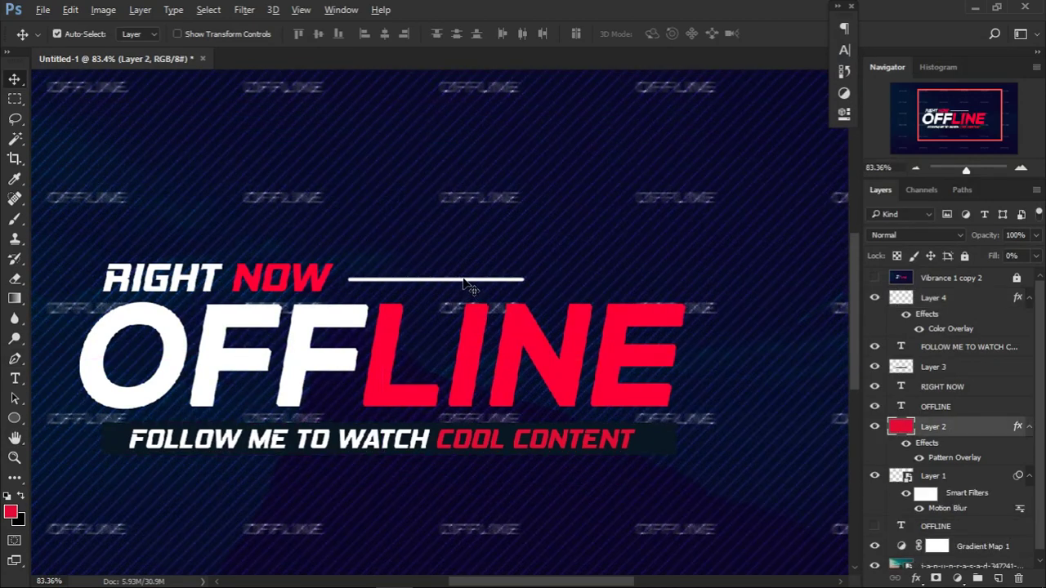
left_click(463, 282)
left_click_drag(463, 283, 322, 466)
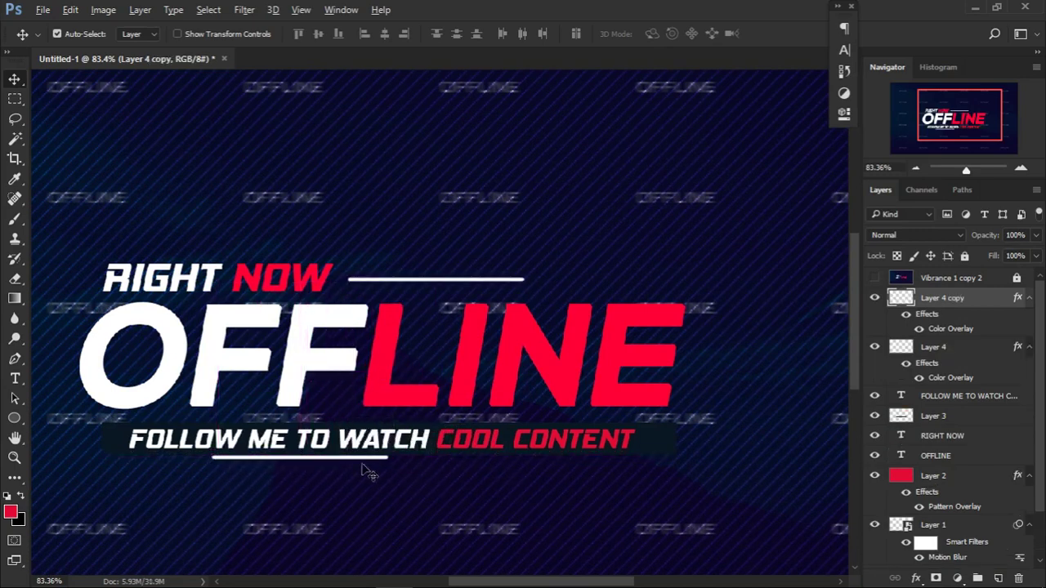
left_click(467, 474)
key("ctrl+j")
key("shift+0")
key("shift+0")
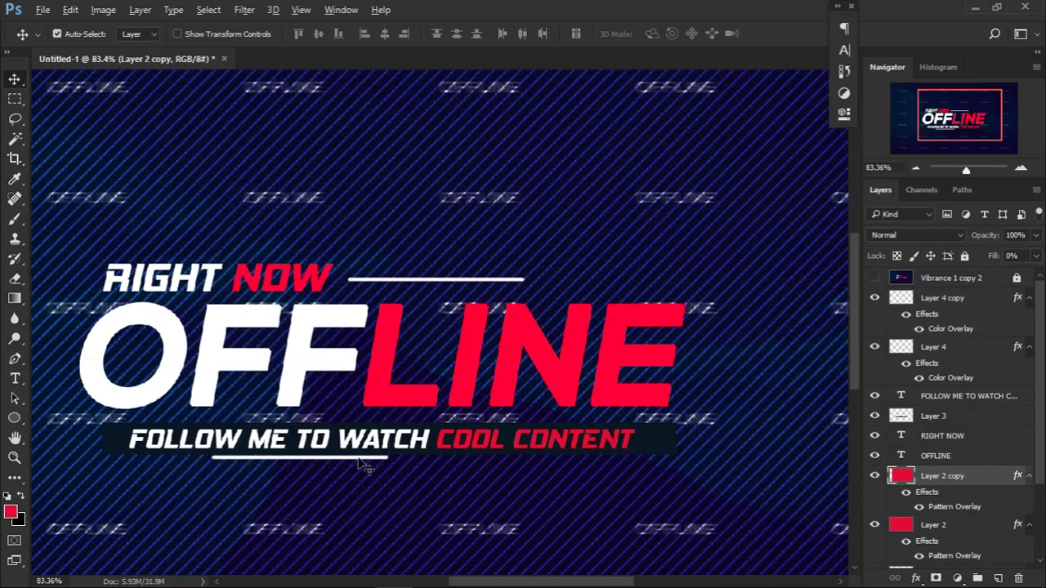
key("ctrl+z")
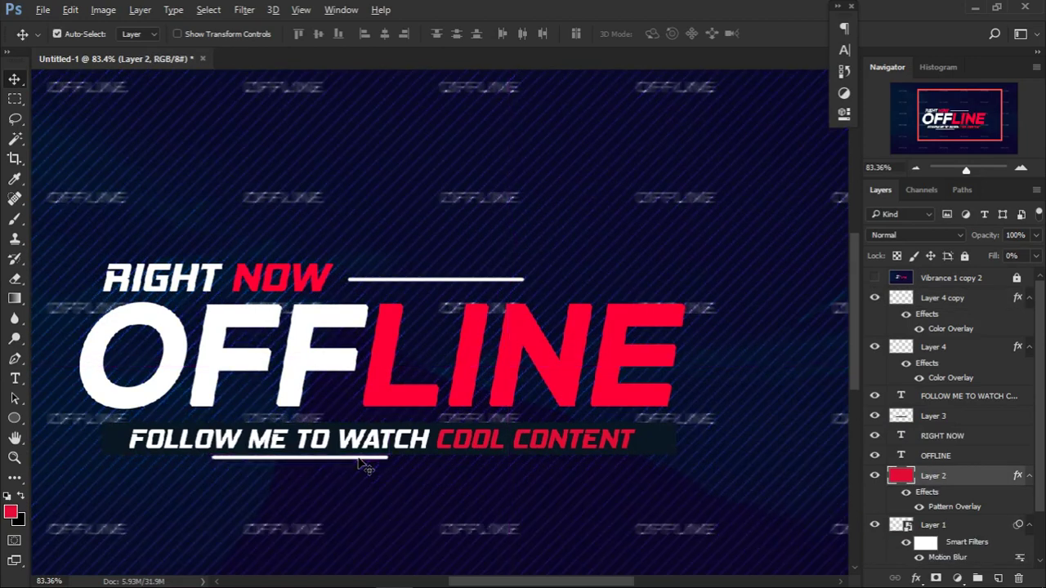
- Duplicate the lower white line and place the copy along the bar's upper edge, above COOL CONTENT
left_click_drag(363, 462, 628, 423)
scroll(600, 507, "down", 5)
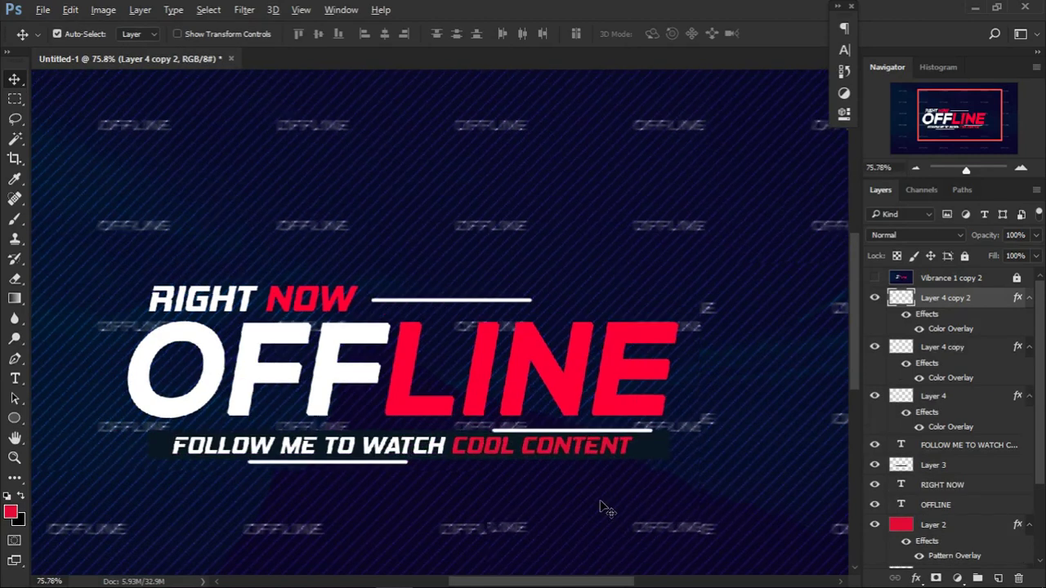
scroll(600, 507, "up", 2)
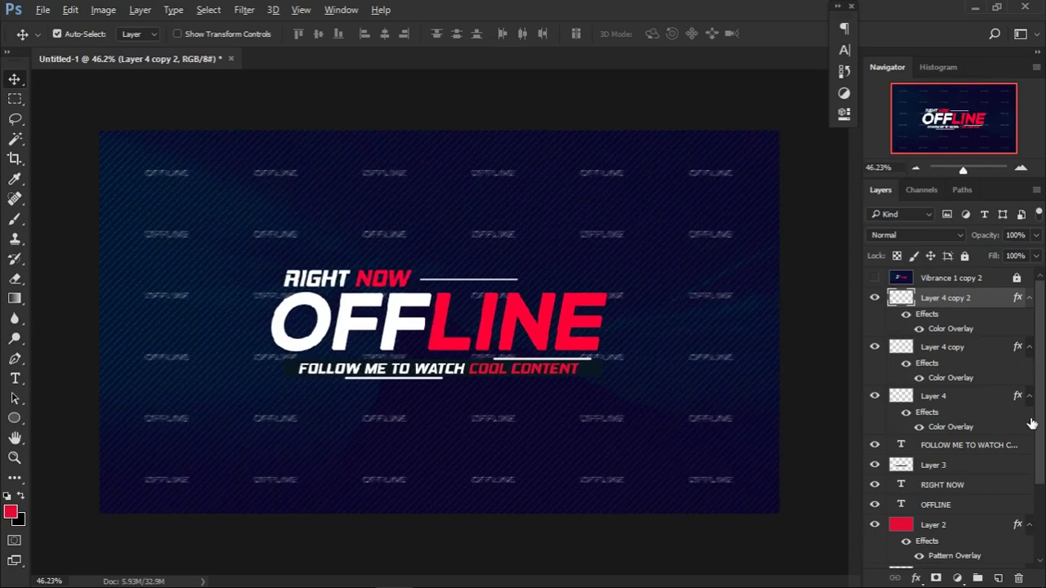
- Add a new empty layer above the white lines and check the vertical edge strip in the finished design
left_click(998, 578)
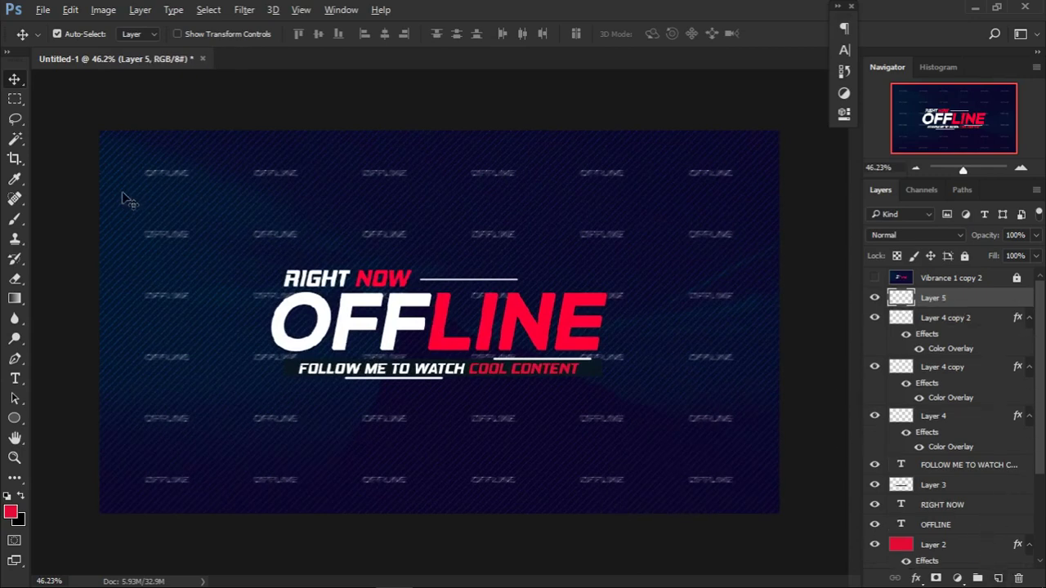
left_click(874, 277)
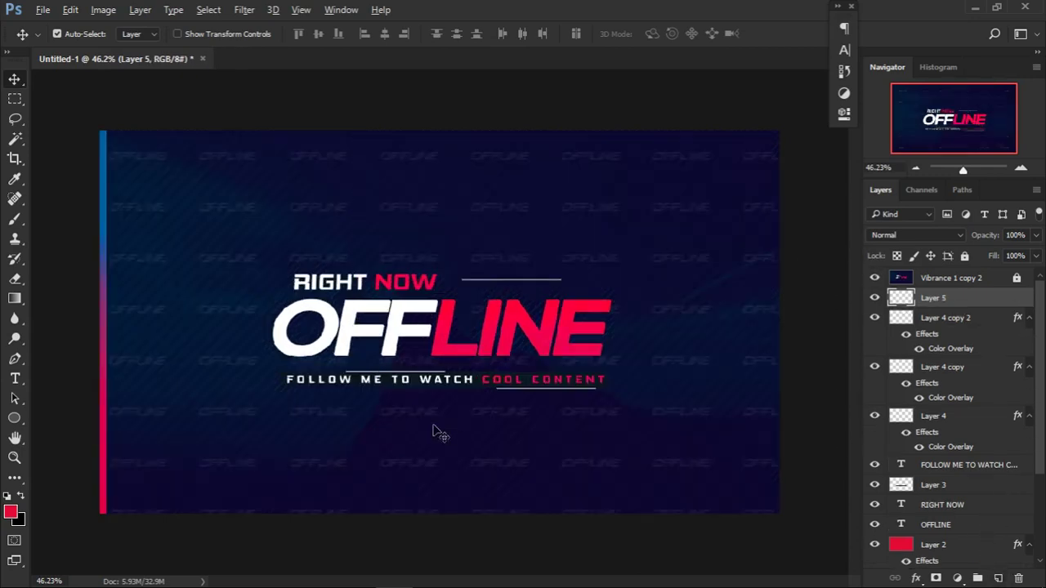
scroll(431, 431, "up", 3)
scroll(357, 309, "left", 5)
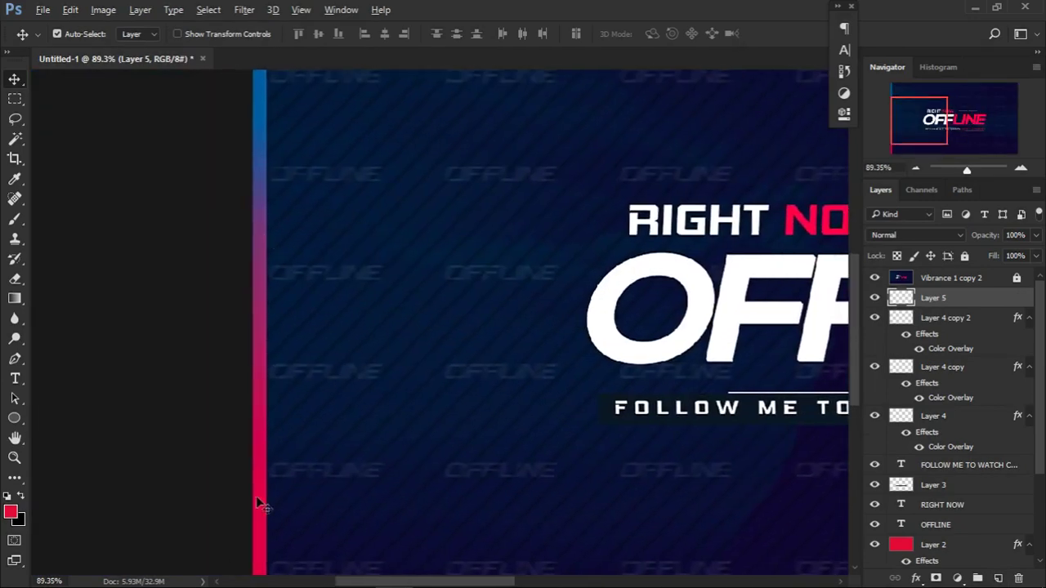
scroll(425, 191, "down", 2)
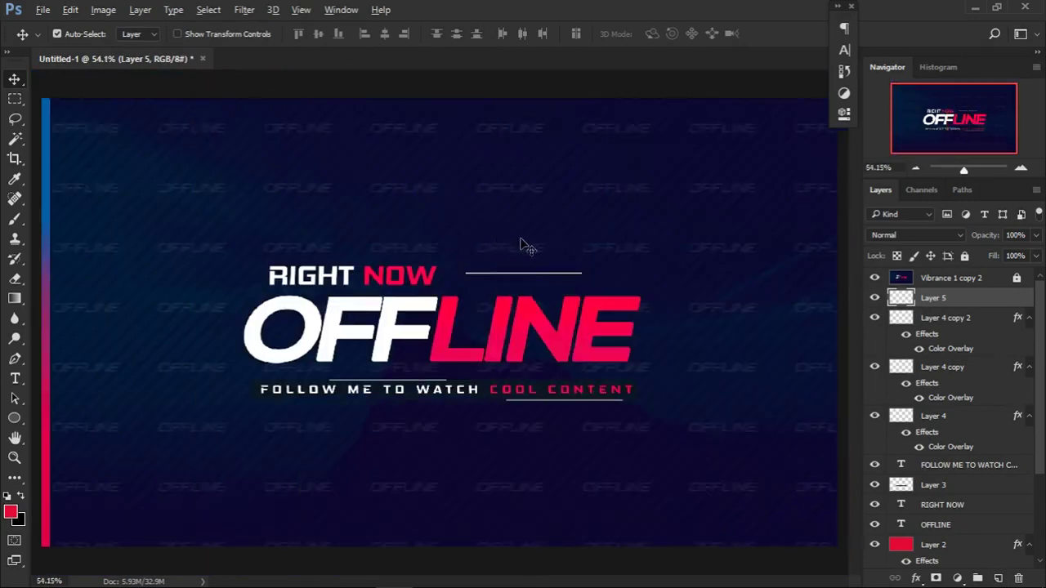
left_click(874, 278)
scroll(384, 335, "down", 1)
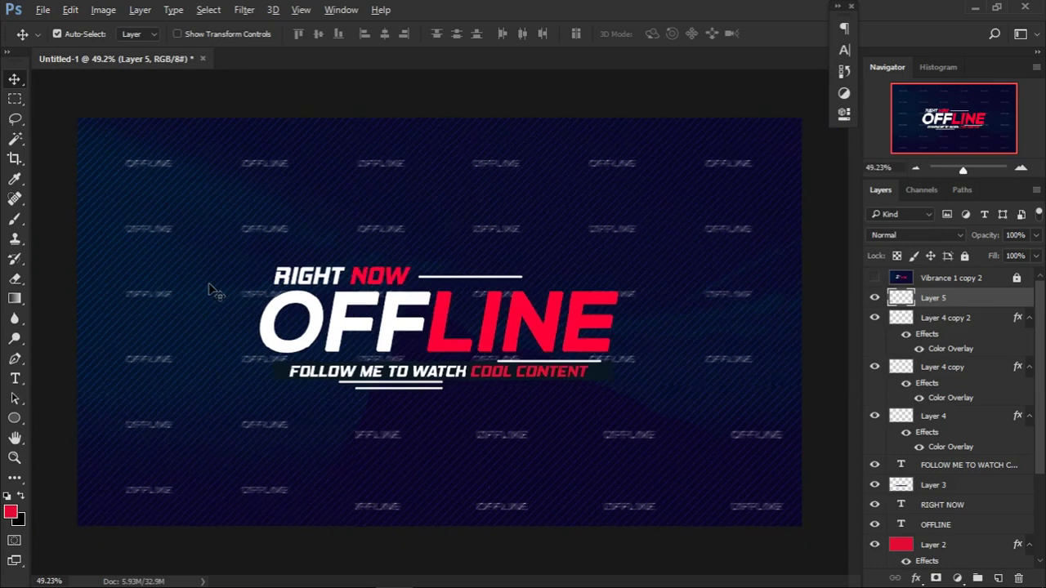
- Select a narrow full-height strip along the canvas's left edge, fill it with the red foreground colour, and deselect
left_click(15, 99)
left_click_drag(77, 118, 97, 535)
left_click(98, 535)
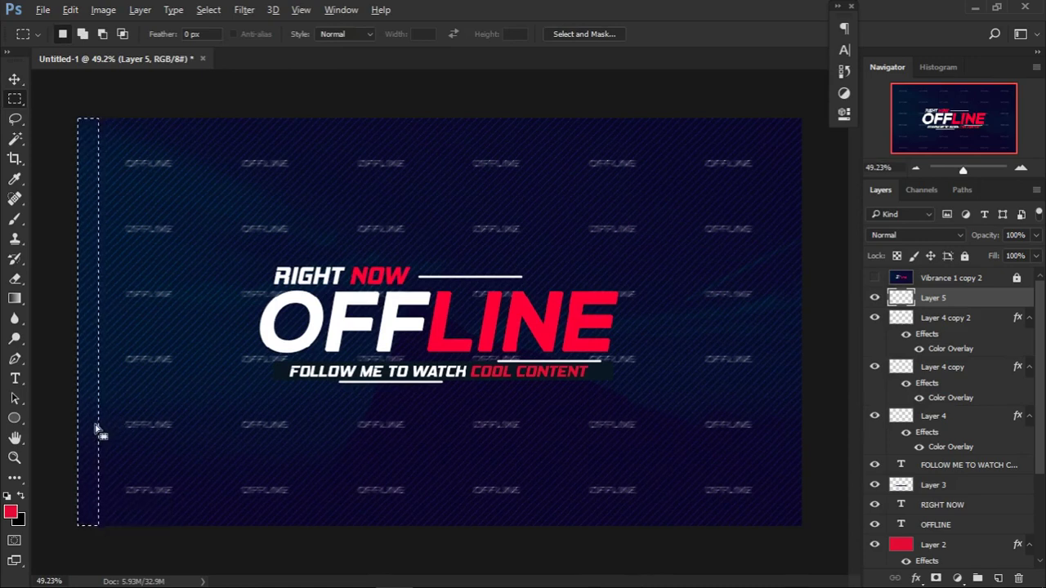
key("alt+BackSpace")
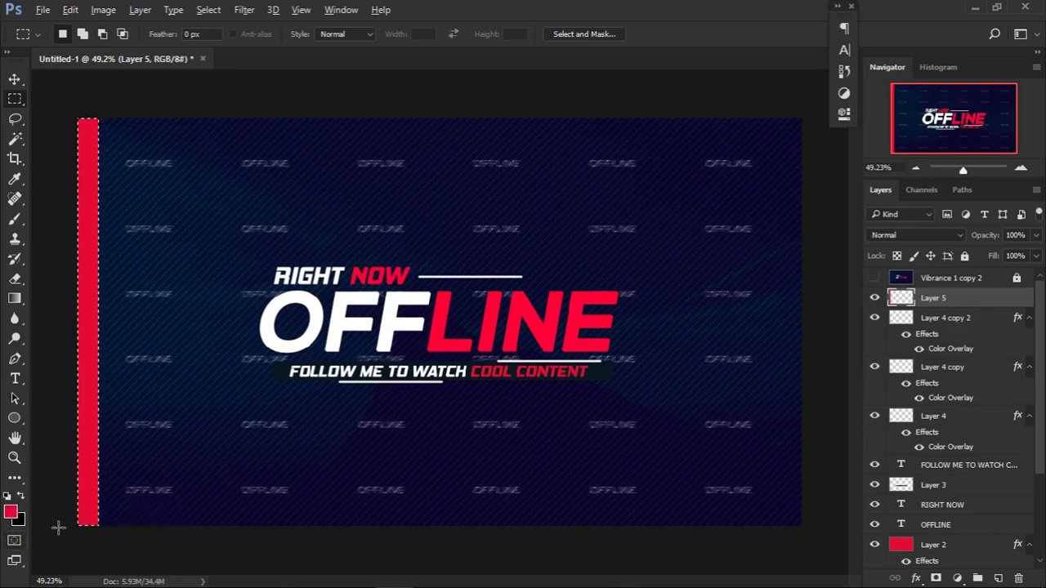
key("ctrl+BackSpace")
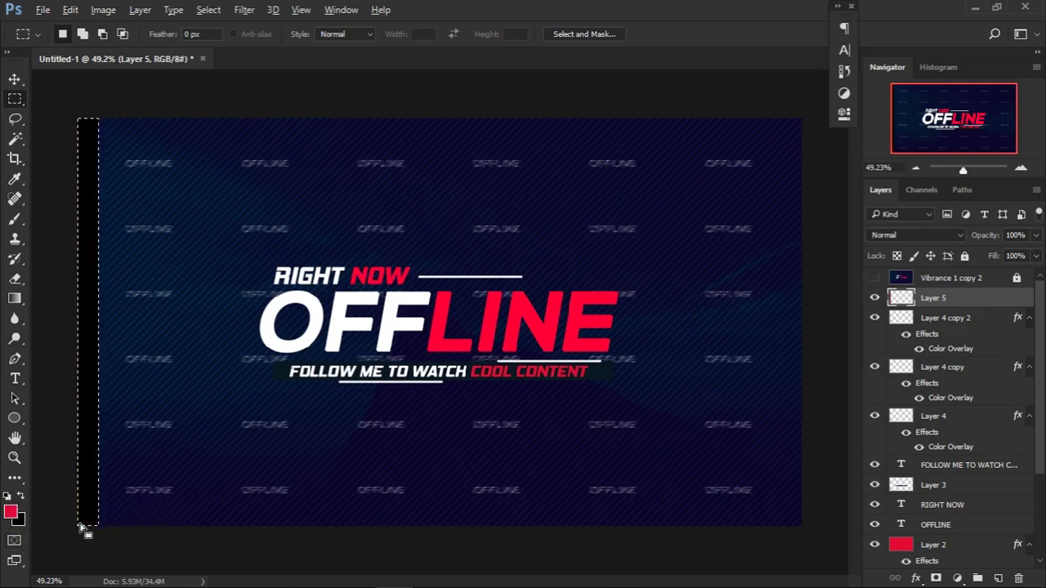
key("alt+BackSpace")
key("ctrl+d")
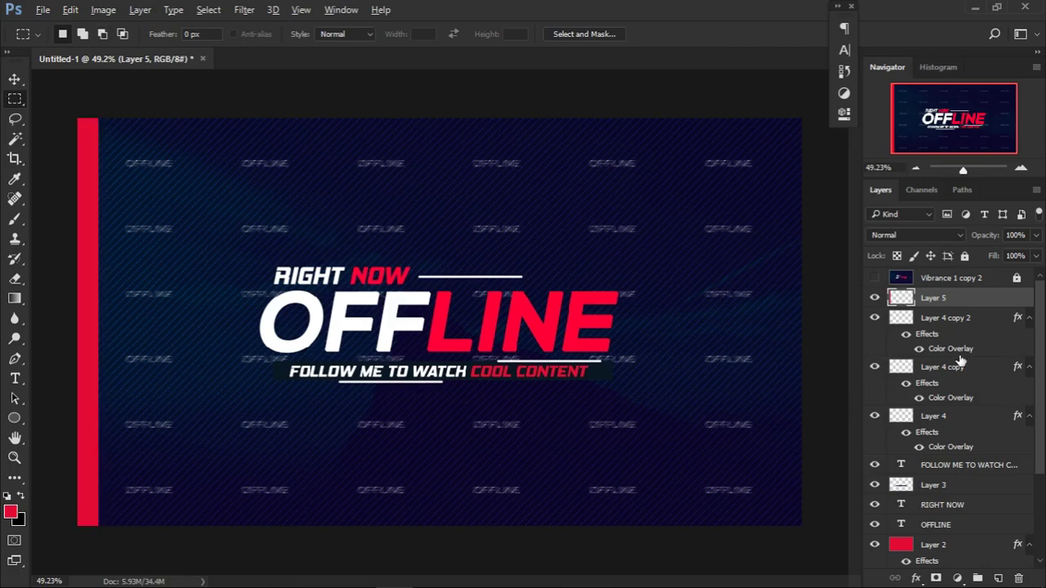
- Add a Gradient Overlay to the edge strip's layer using the red-to-blue preset gradient
double_click(1000, 304)
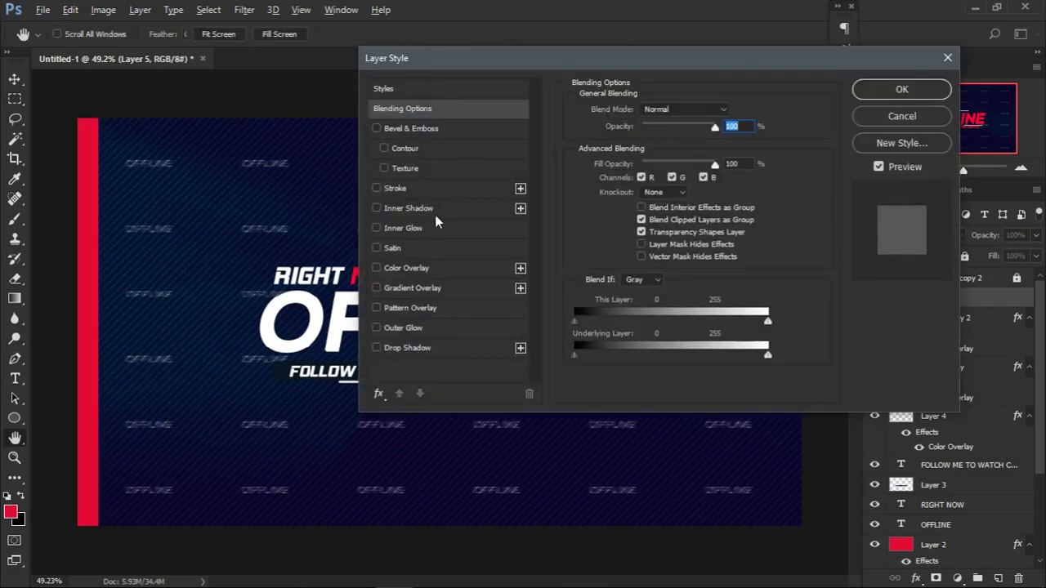
left_click(424, 285)
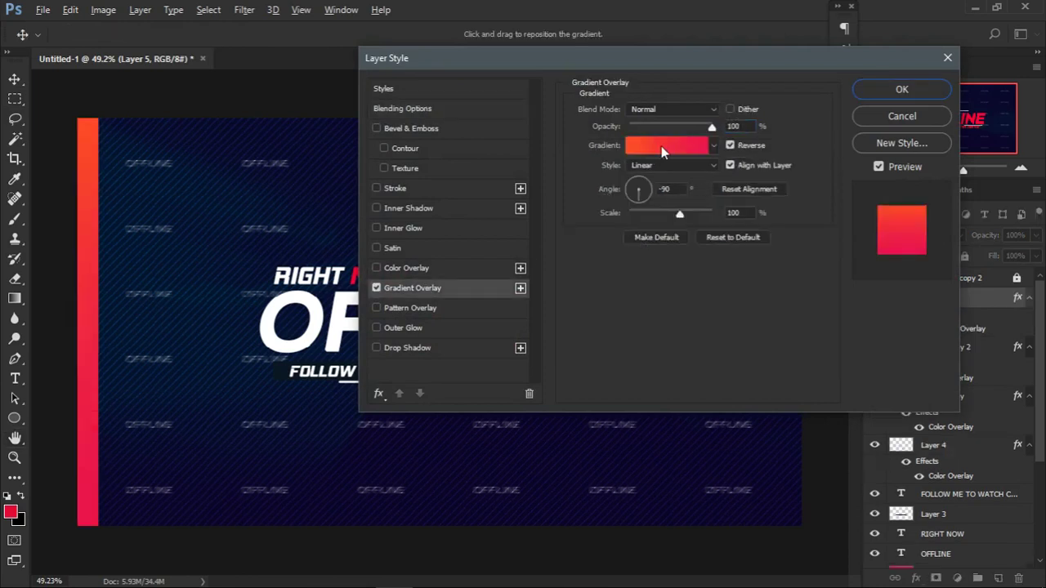
left_click(664, 147)
scroll(849, 212, "down", 2)
left_click(857, 219)
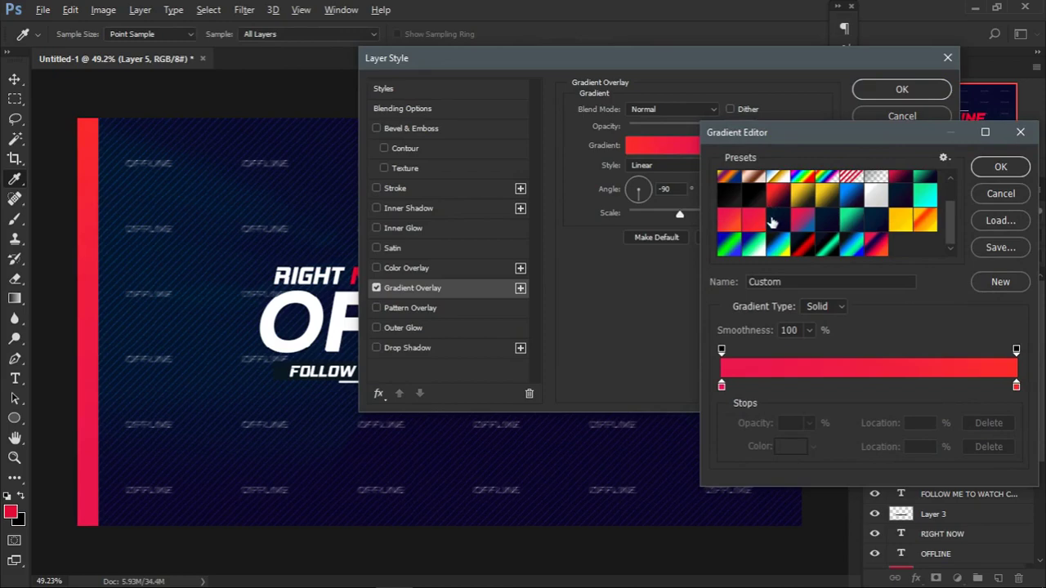
left_click(803, 224)
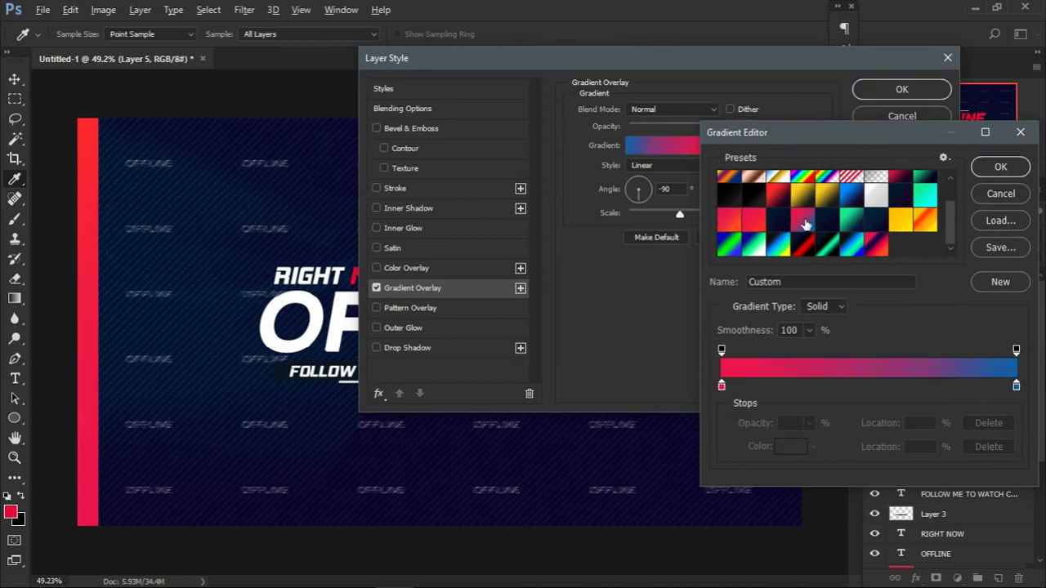
- Check both stop colours of the strip's gradient and move the midpoint to about two thirds of the way towards the blue stop
double_click(721, 386)
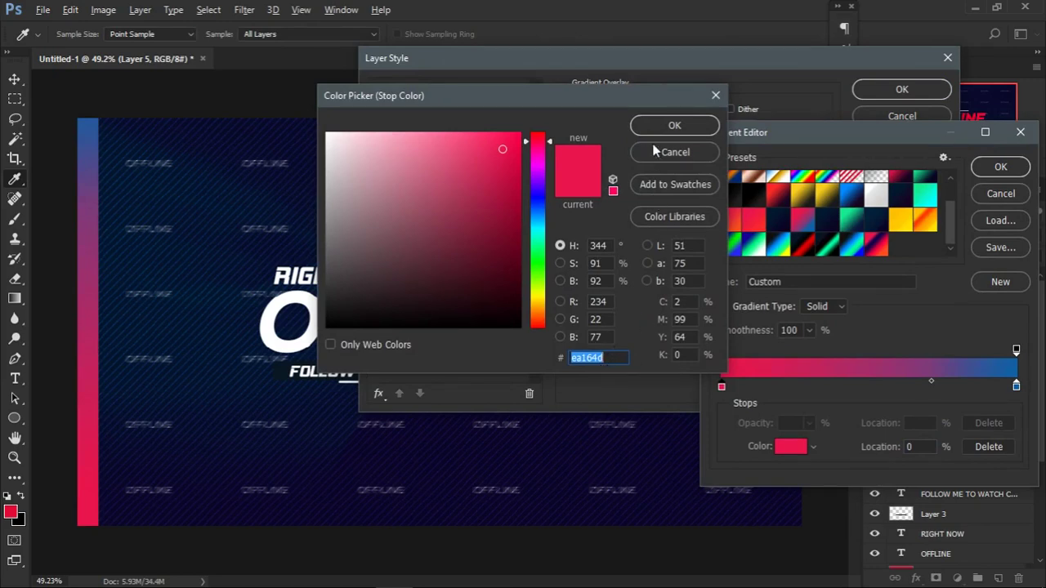
left_click(674, 125)
double_click(1016, 385)
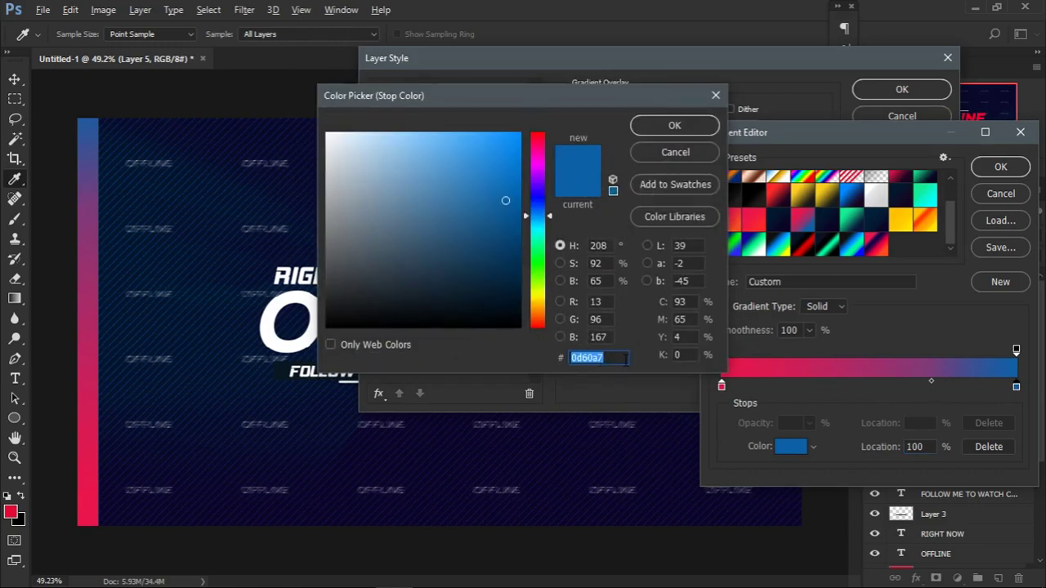
left_click(655, 129)
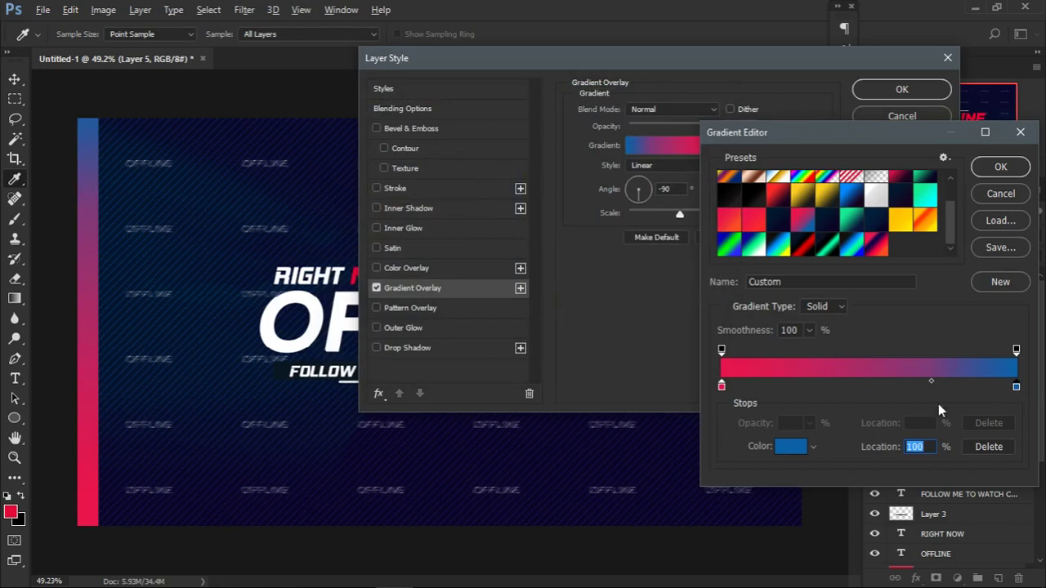
left_click_drag(929, 380, 871, 381)
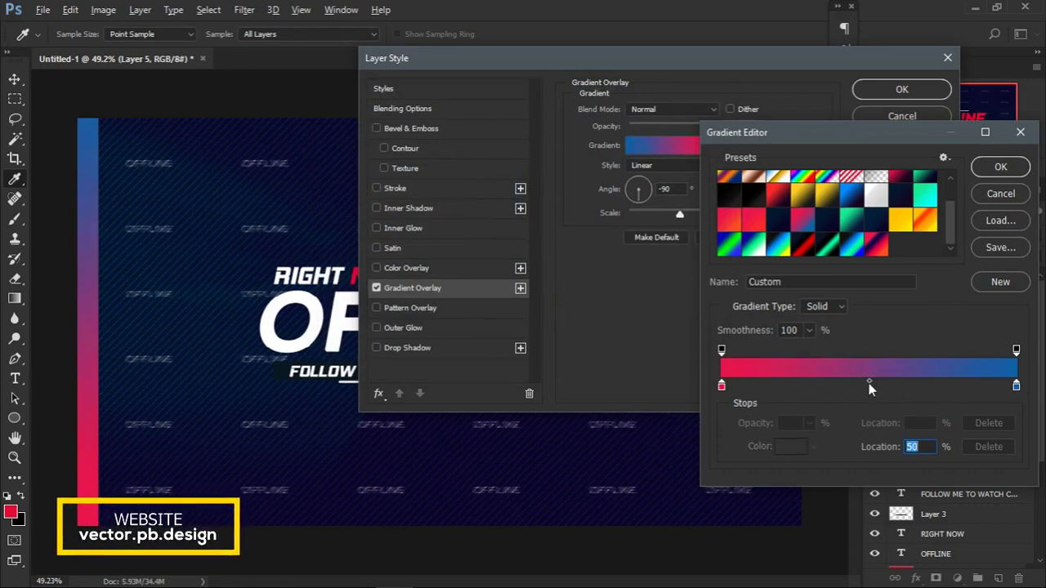
left_click_drag(869, 381, 910, 381)
- Change the gradient's blue stop to the deeper blue 0d3ca7 and apply the Gradient Overlay to the strip
double_click(1016, 386)
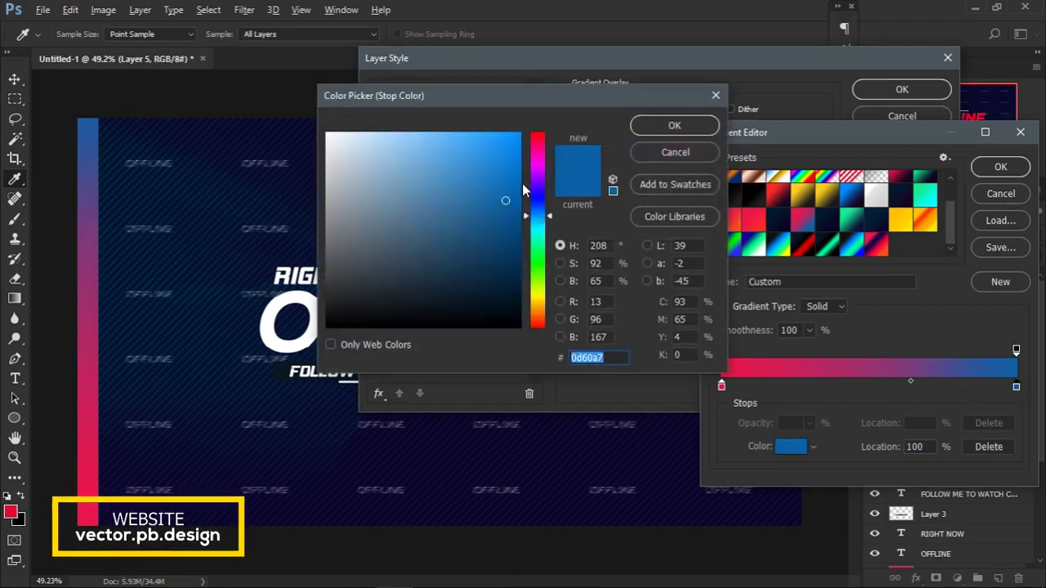
left_click_drag(537, 216, 539, 210)
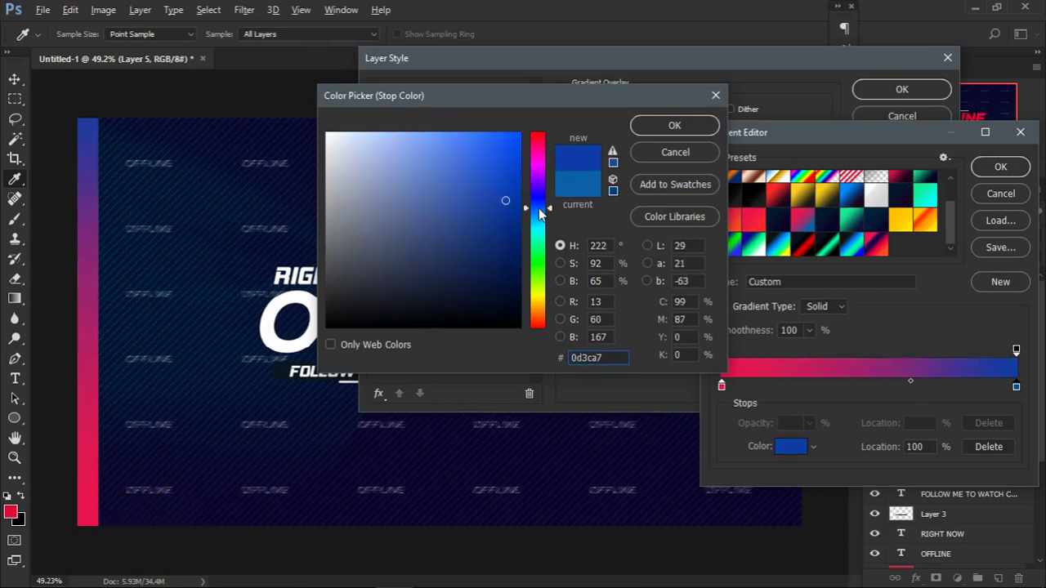
left_click(697, 128)
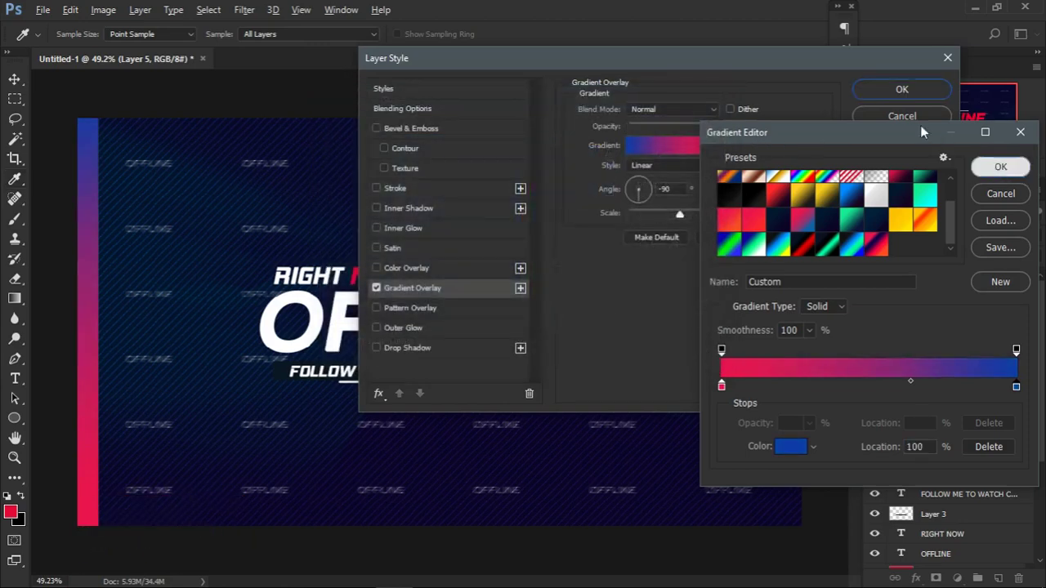
left_click(999, 166)
left_click(901, 89)
key("ctrl+minus")
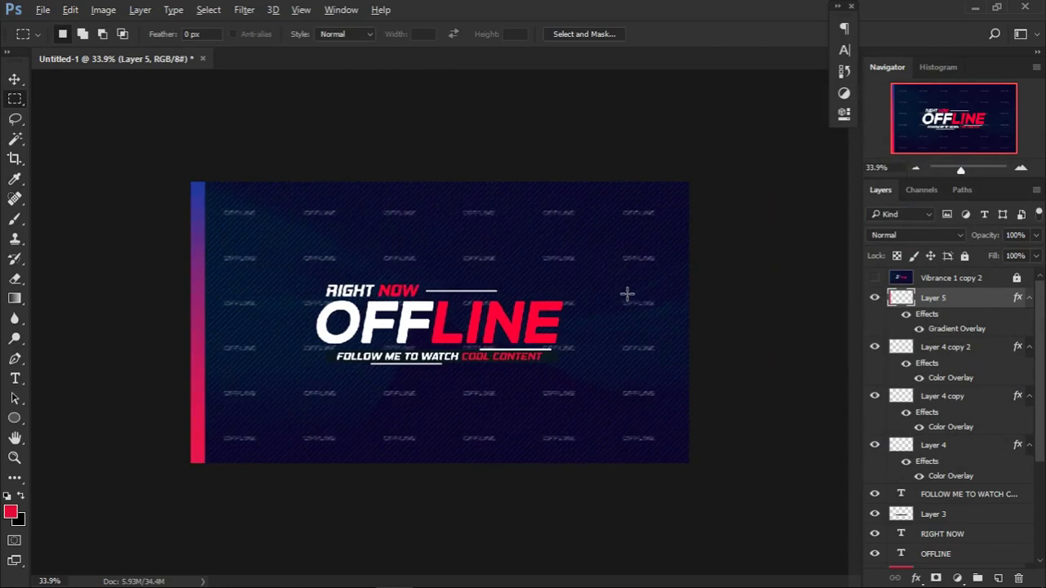
key("ctrl+plus")
key("ctrl+plus")
key("ctrl+plus")
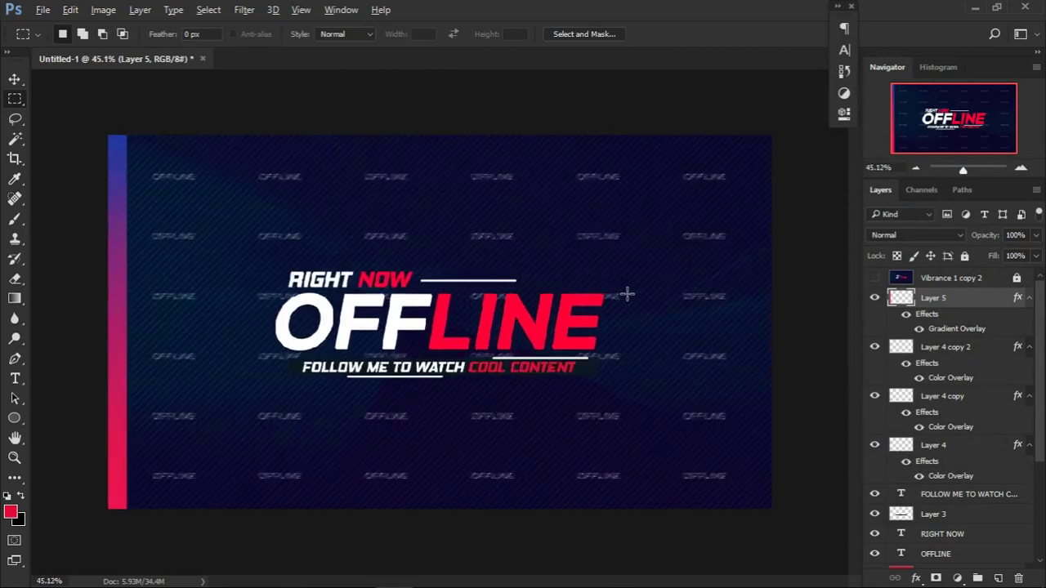